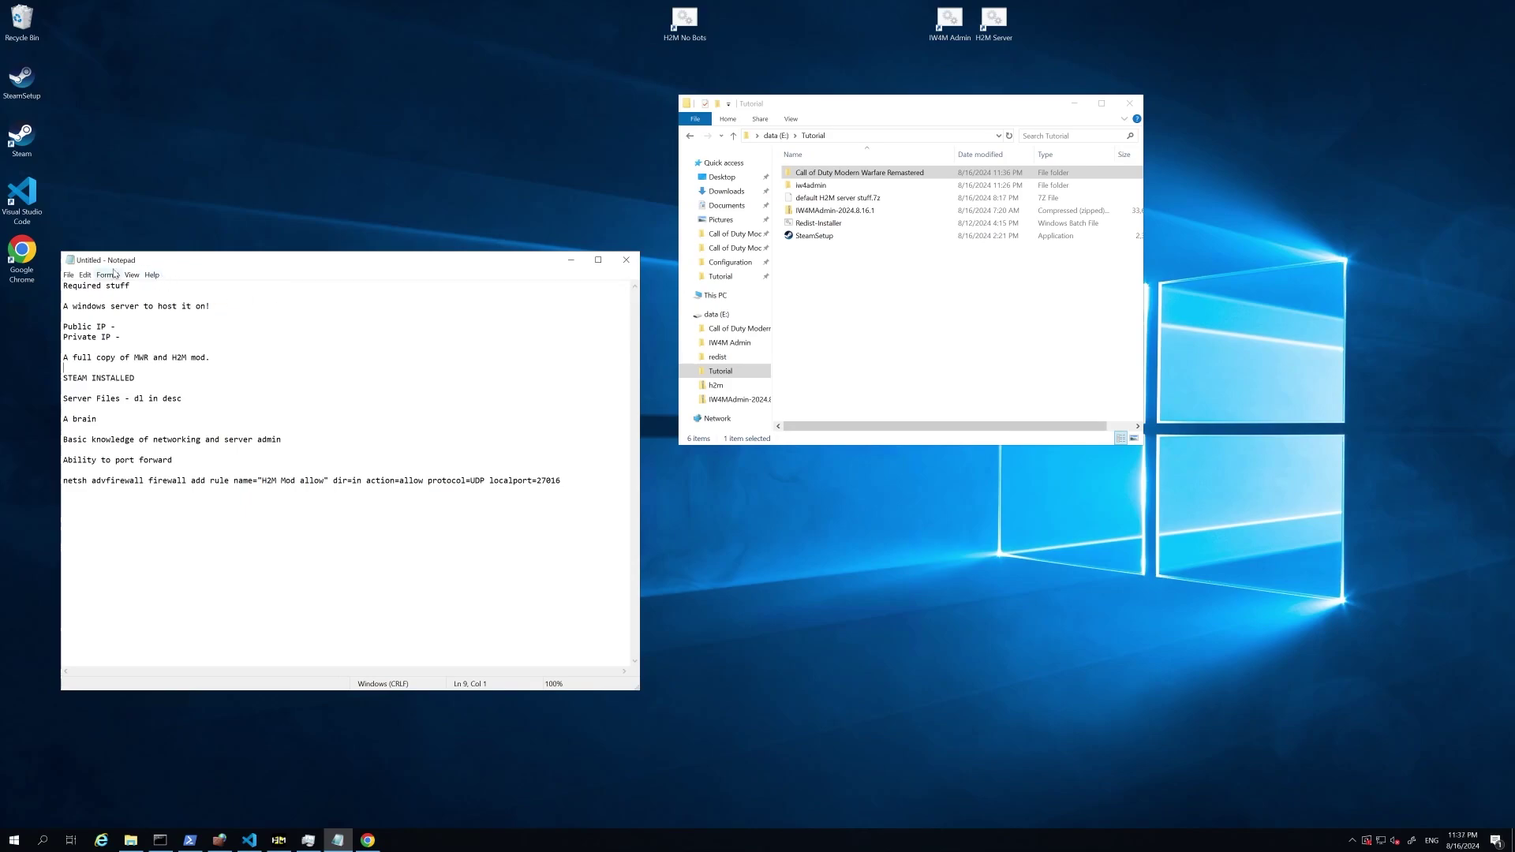
Step: Review the Notepad requirements: Windows server, public IP and a full copy of MWR
drag(118, 260, 155, 254)
drag(100, 304, 294, 302)
click(271, 306)
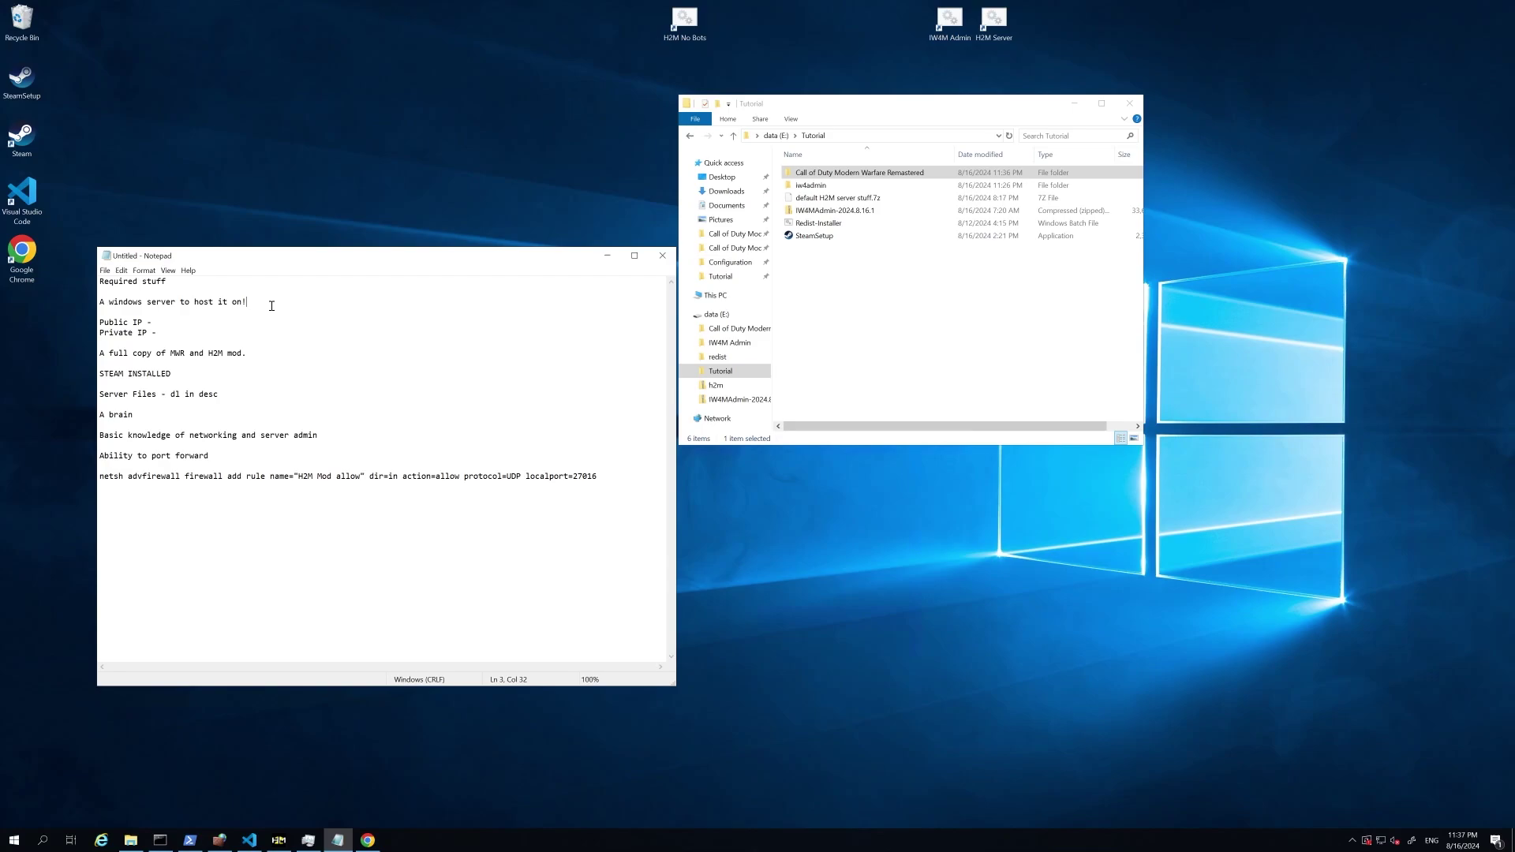
click(162, 323)
drag(169, 345, 260, 355)
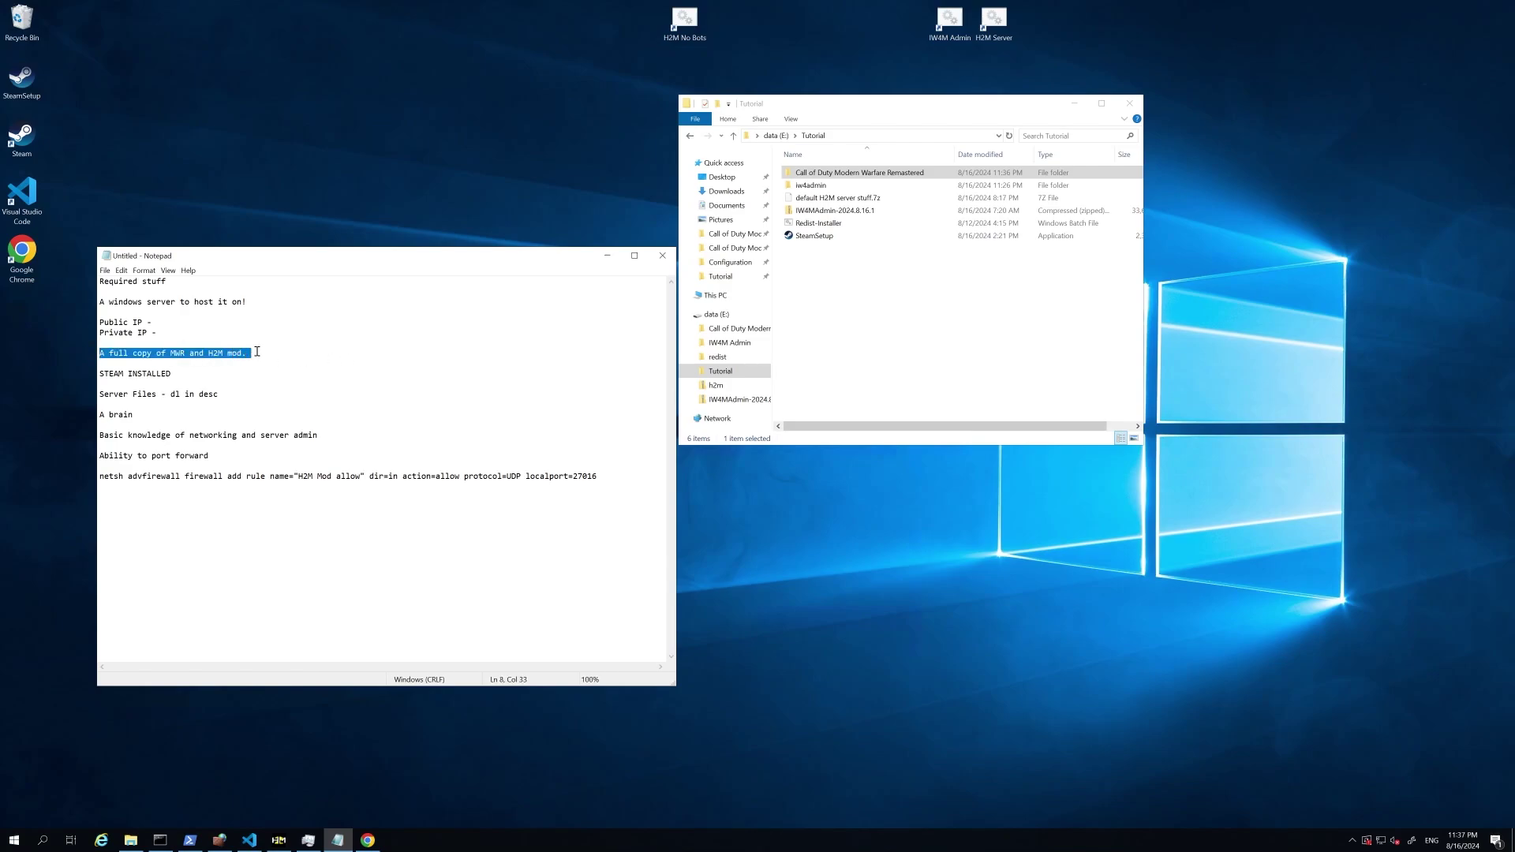
click(288, 365)
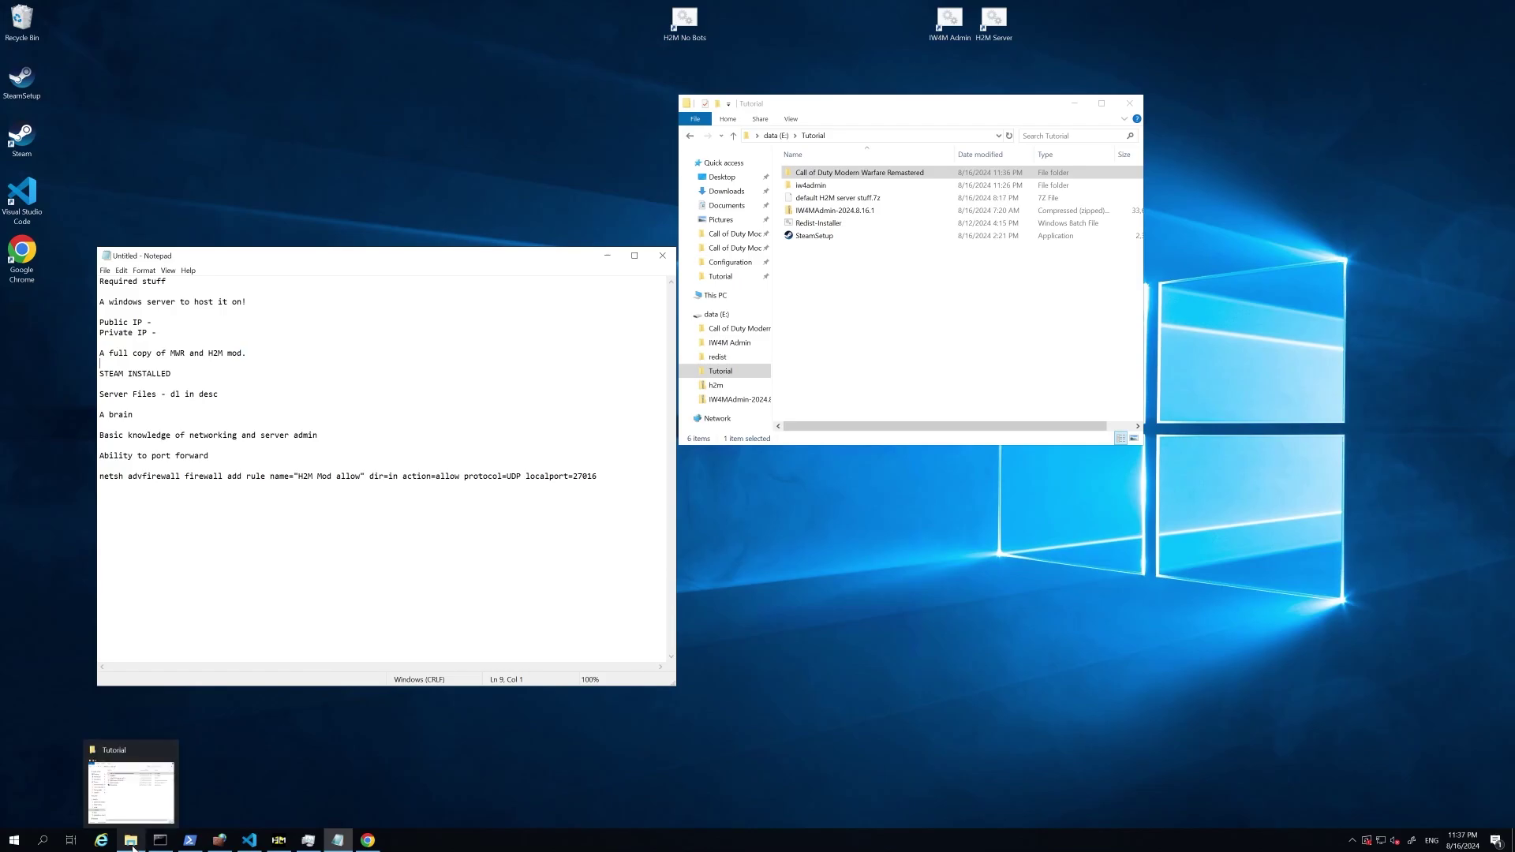
Step: Place File Explorer beside the notes and select the default H2M server stuff.7z archive
click(131, 841)
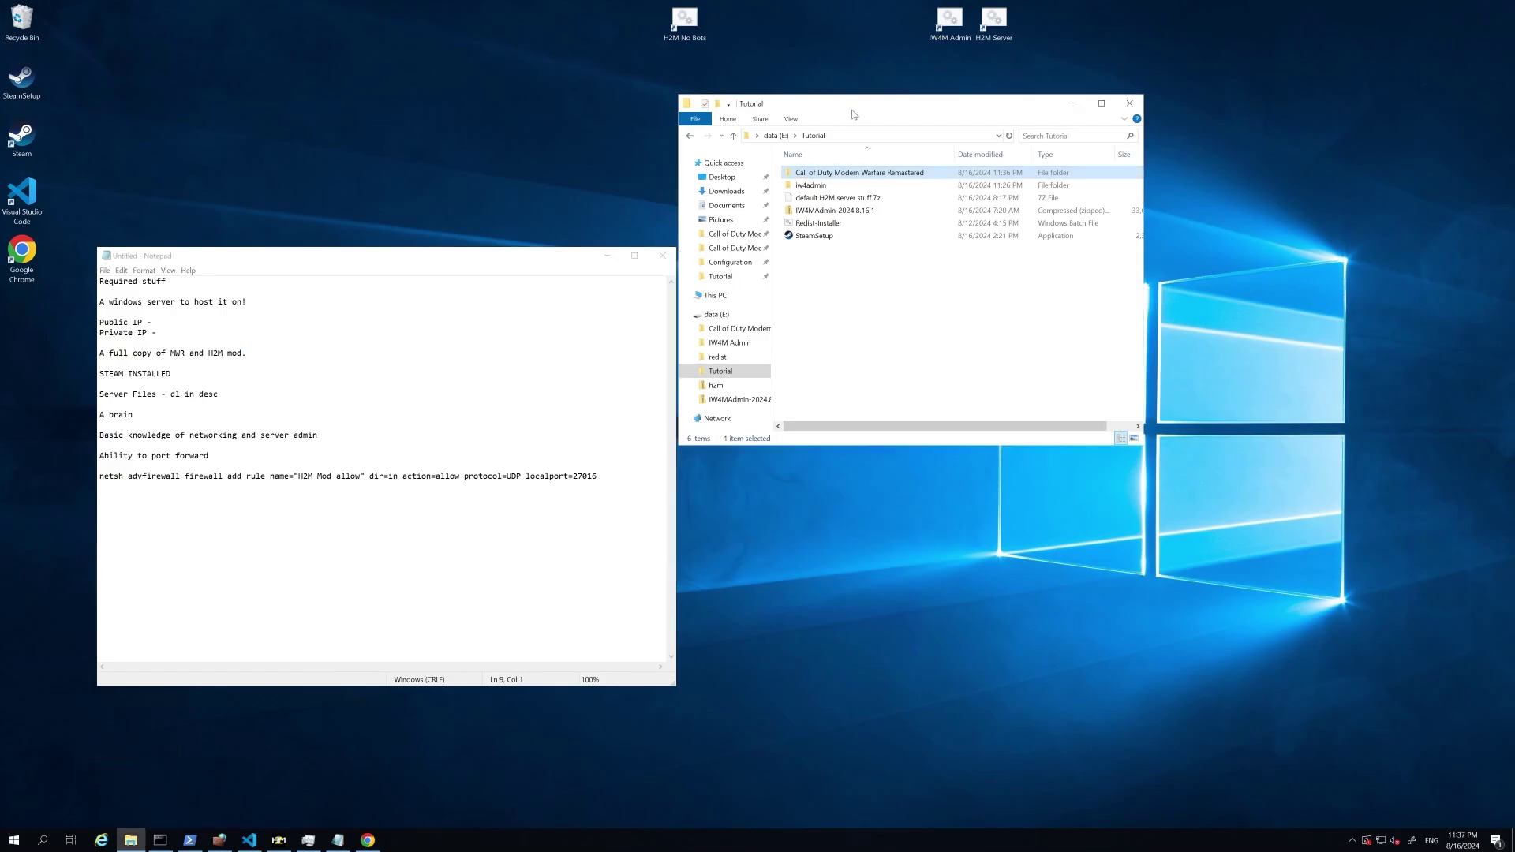
drag(854, 111, 919, 293)
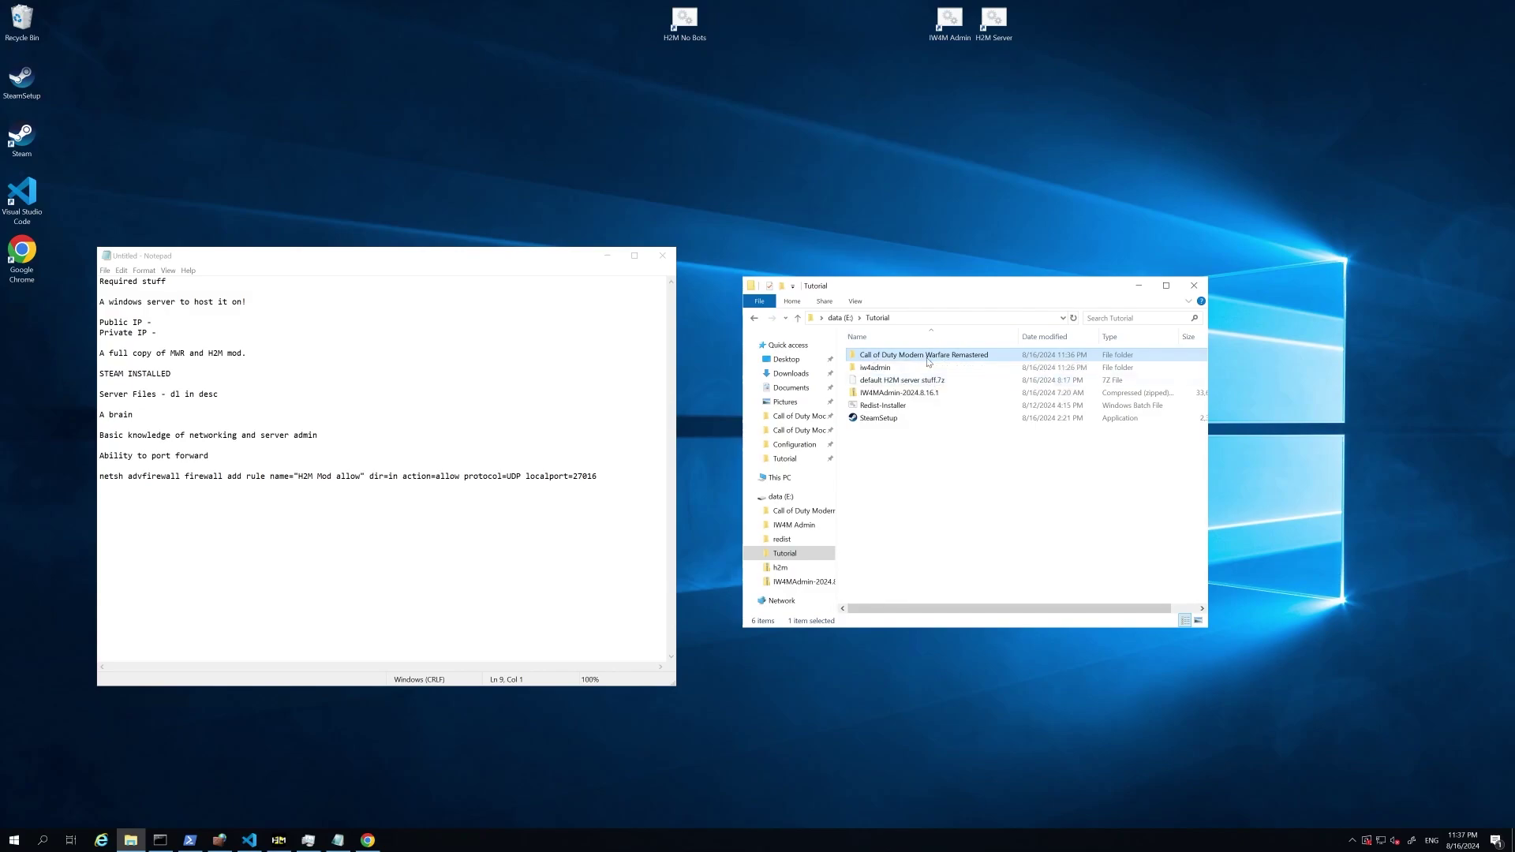
click(213, 404)
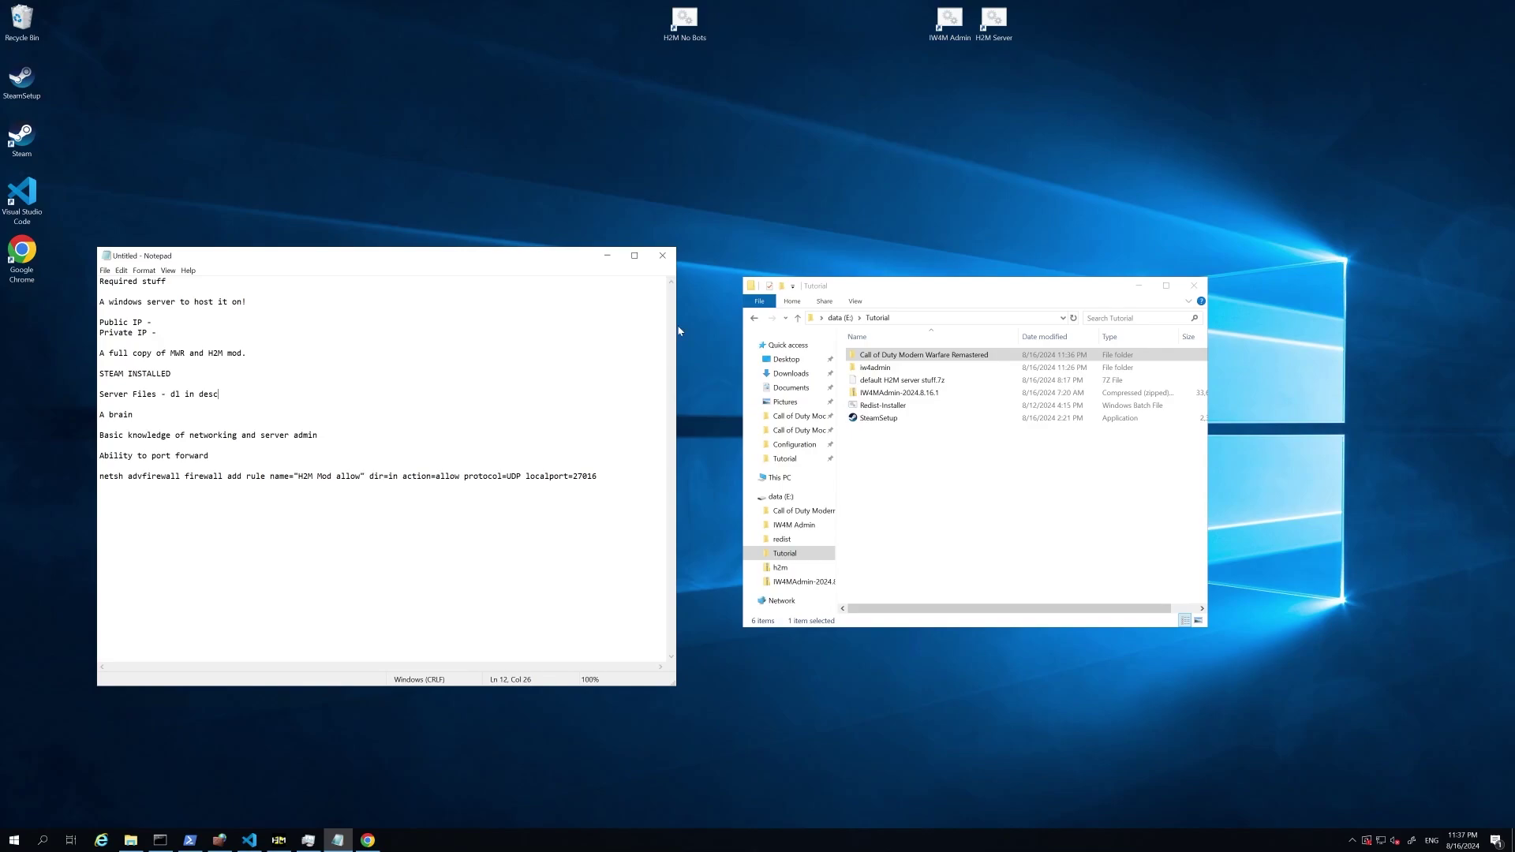
click(904, 385)
Step: Open default H2M server stuff.7z in 7-Zip and shift its window to show file dates
right_click(904, 385)
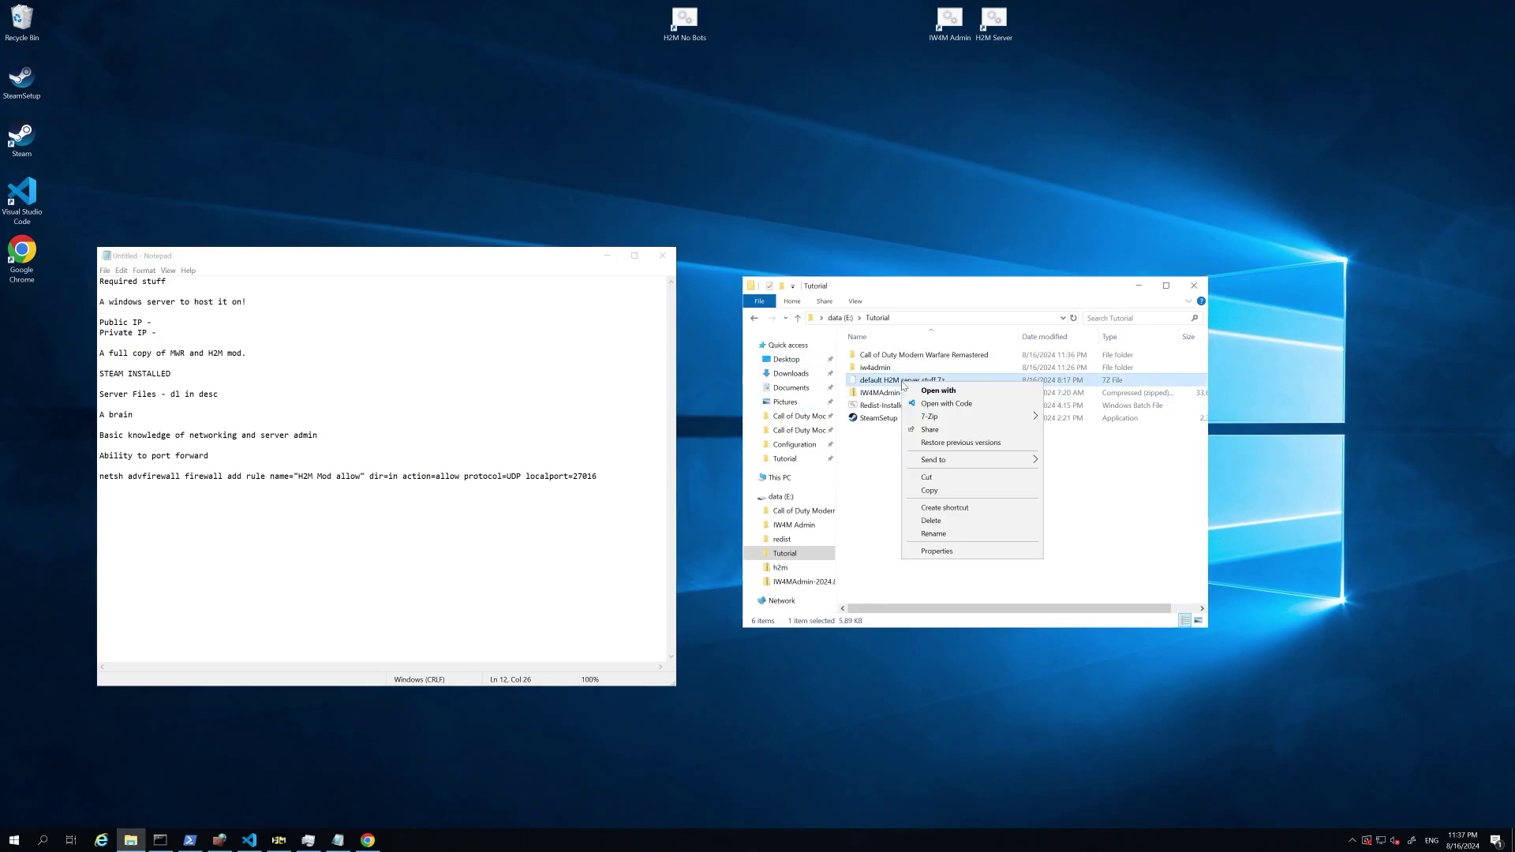
mouse_move(988, 420)
click(1060, 424)
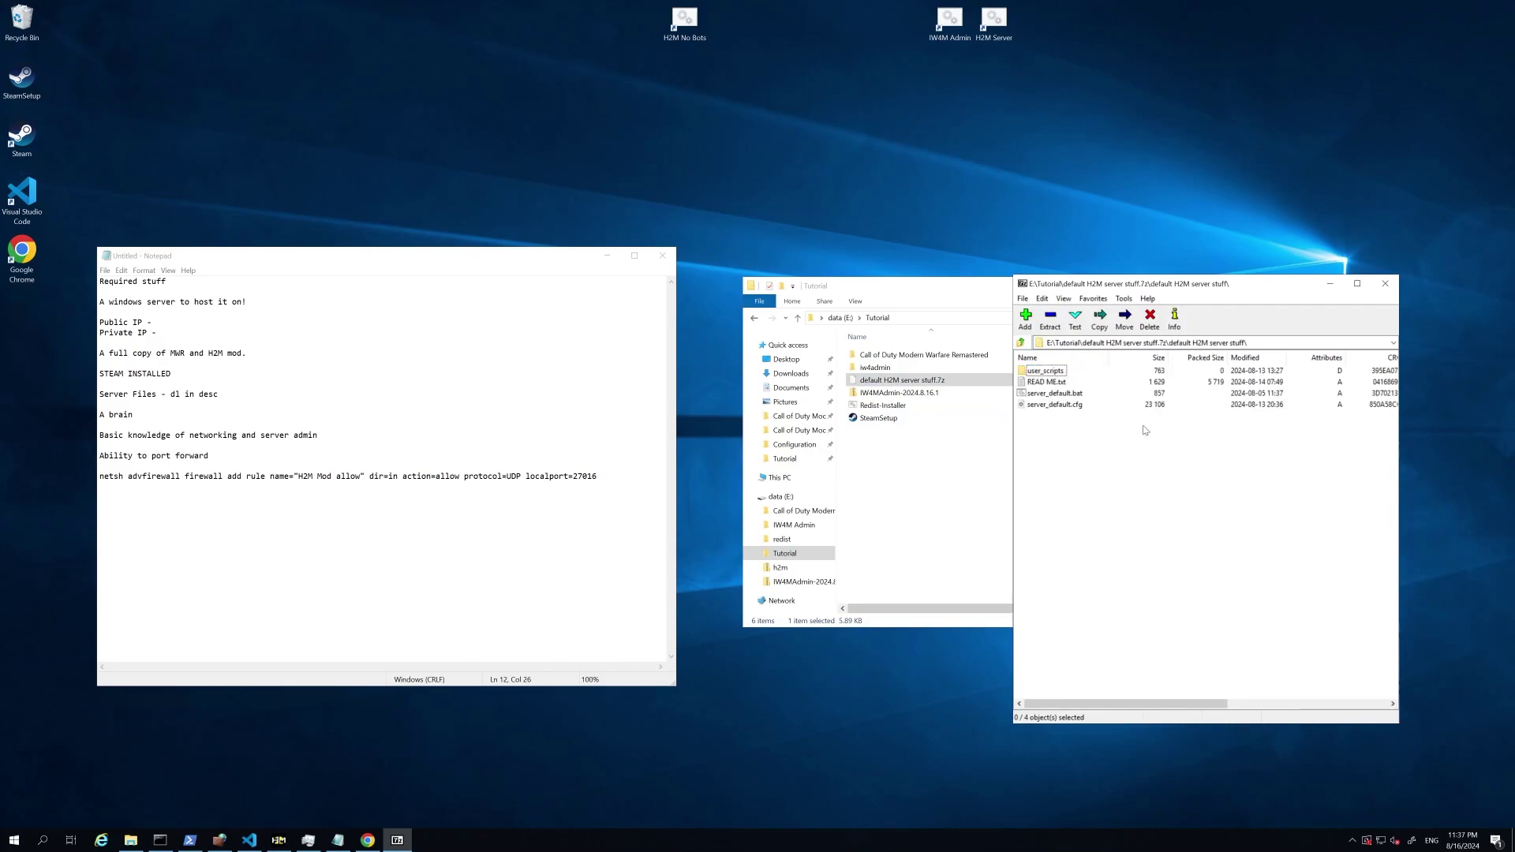
drag(1146, 297, 1230, 293)
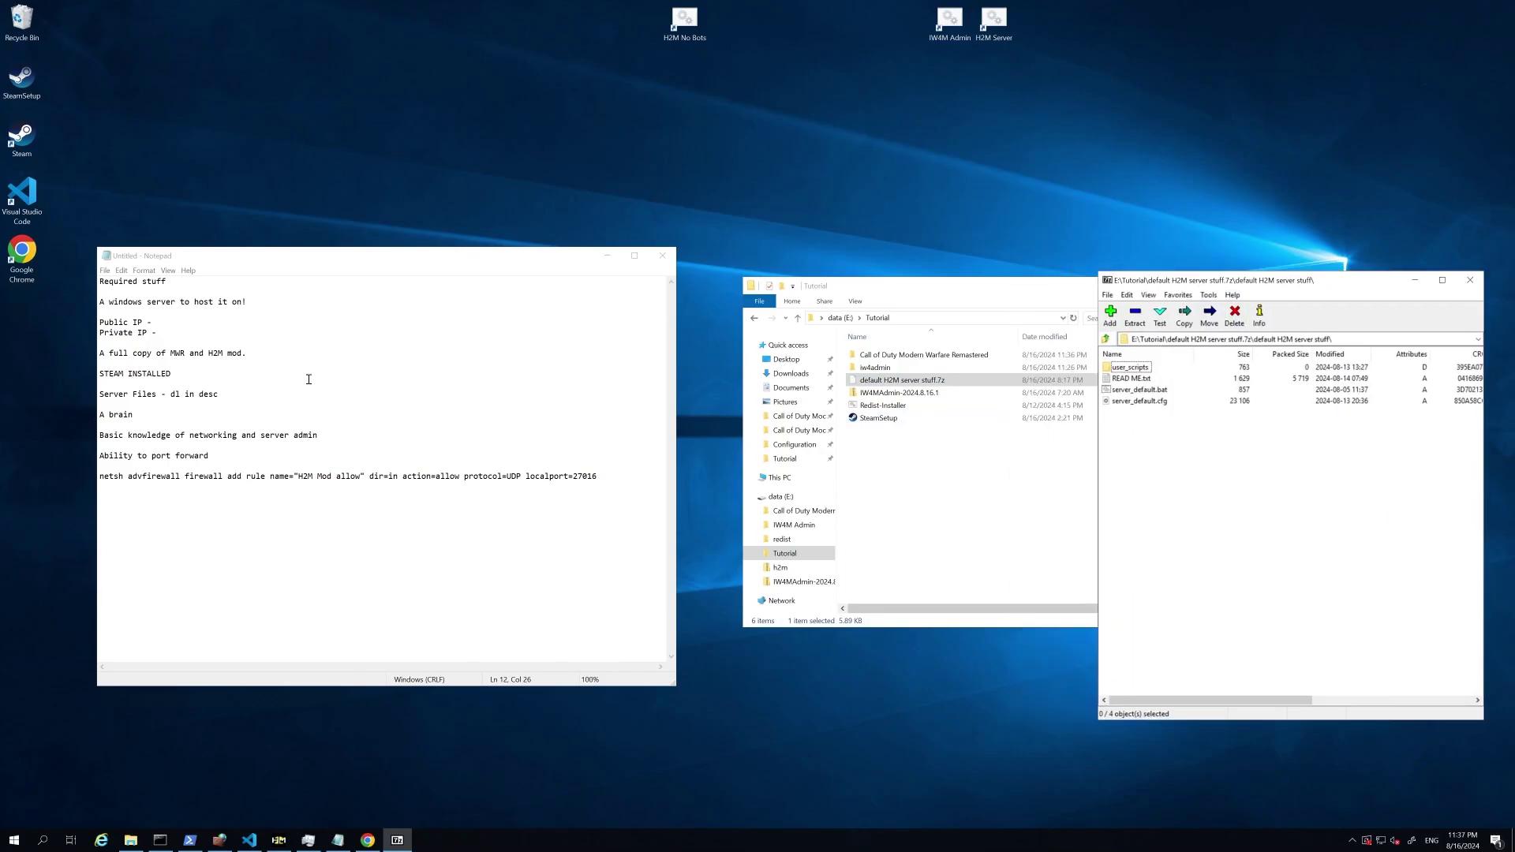
Step: Review the networking, port forwarding and netsh firewall rule requirements in the notes
click(338, 423)
drag(336, 435, 130, 435)
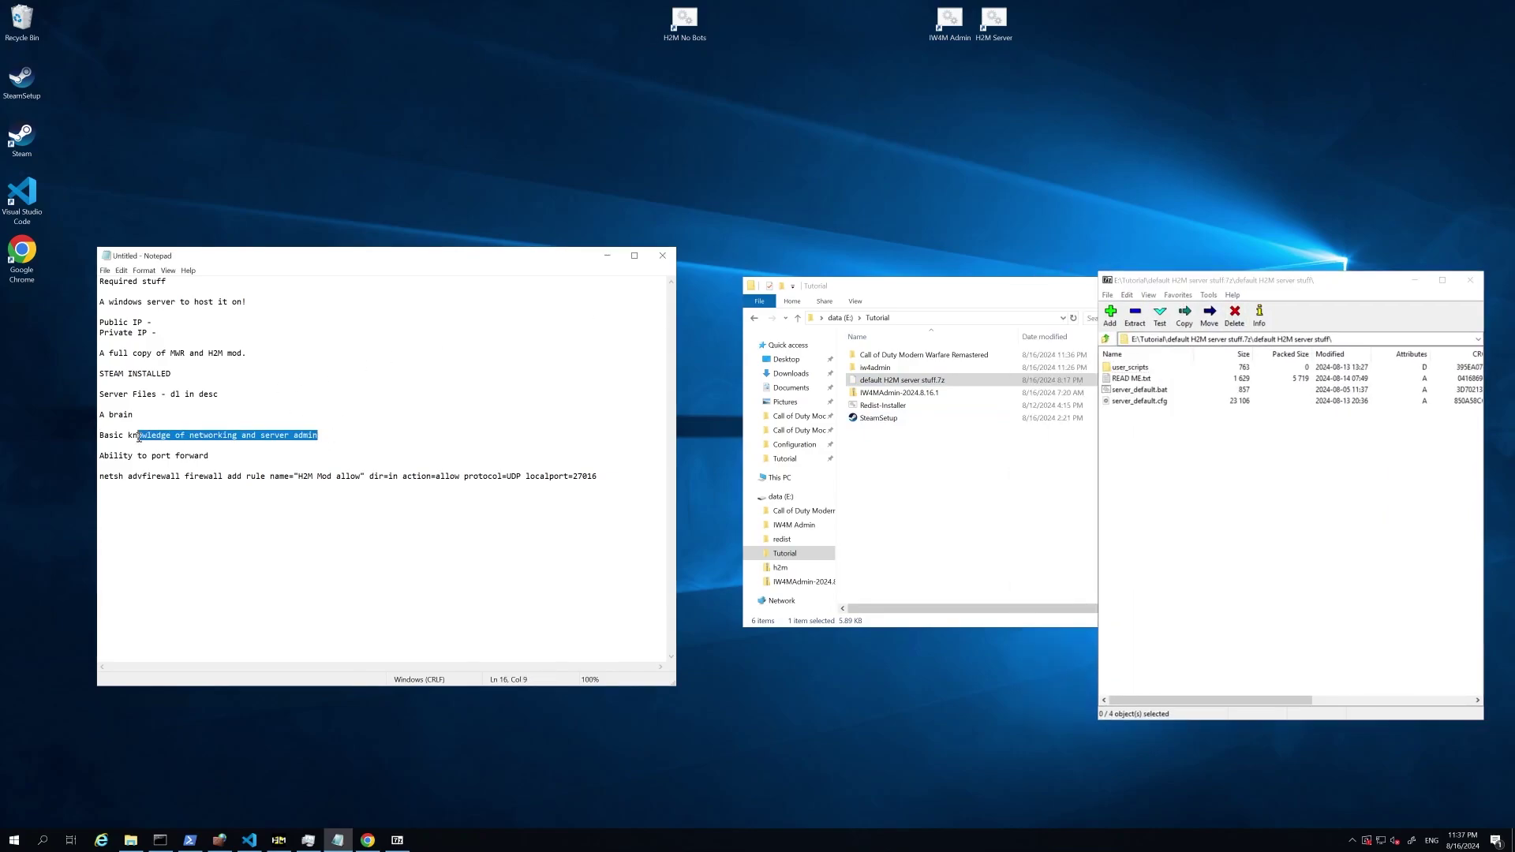
click(320, 432)
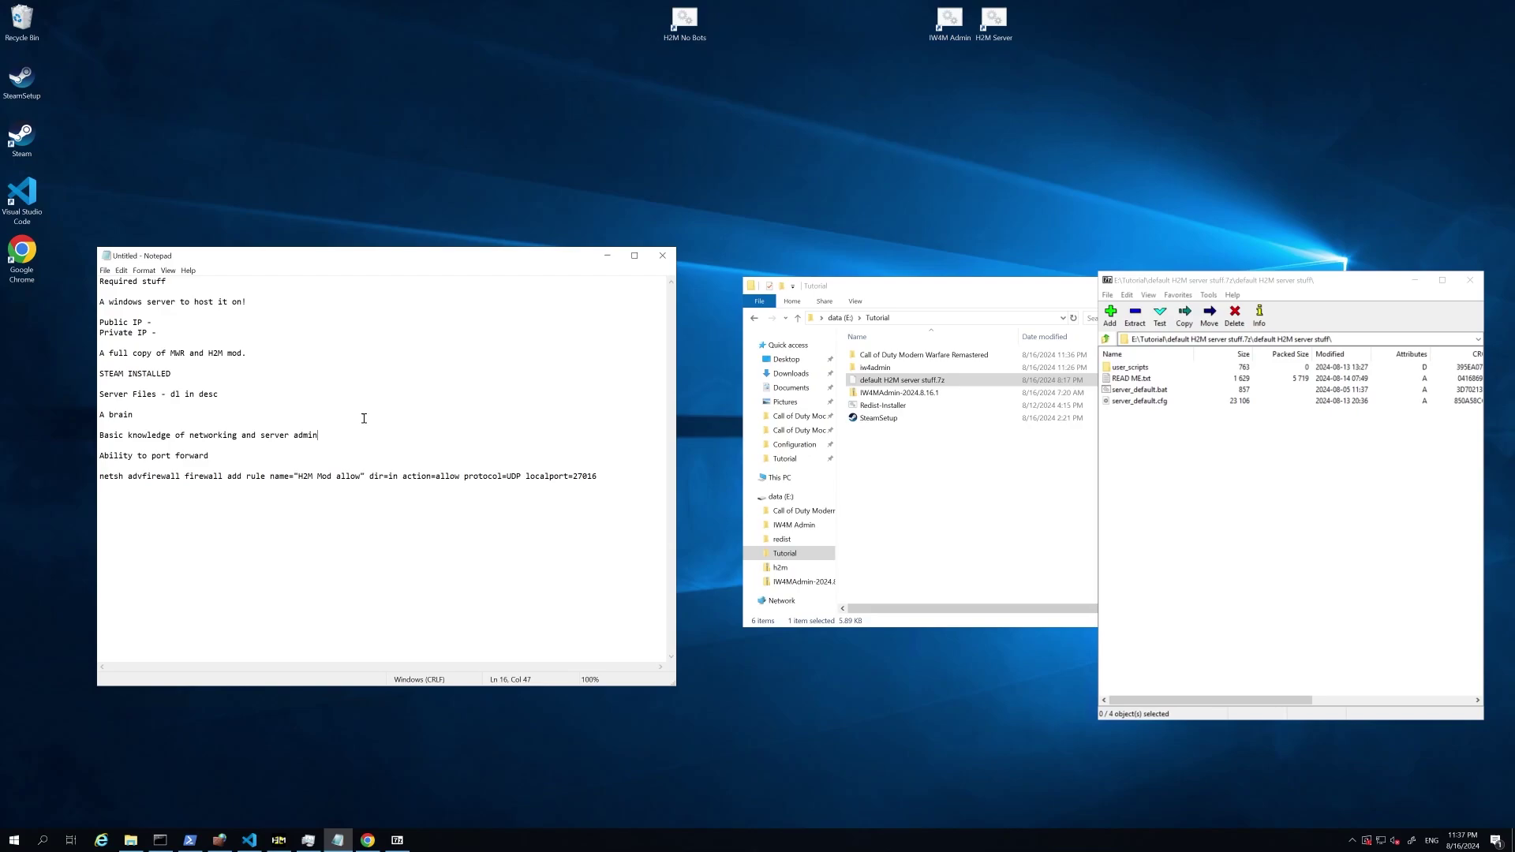
drag(222, 457, 101, 458)
click(166, 506)
drag(602, 475, 138, 484)
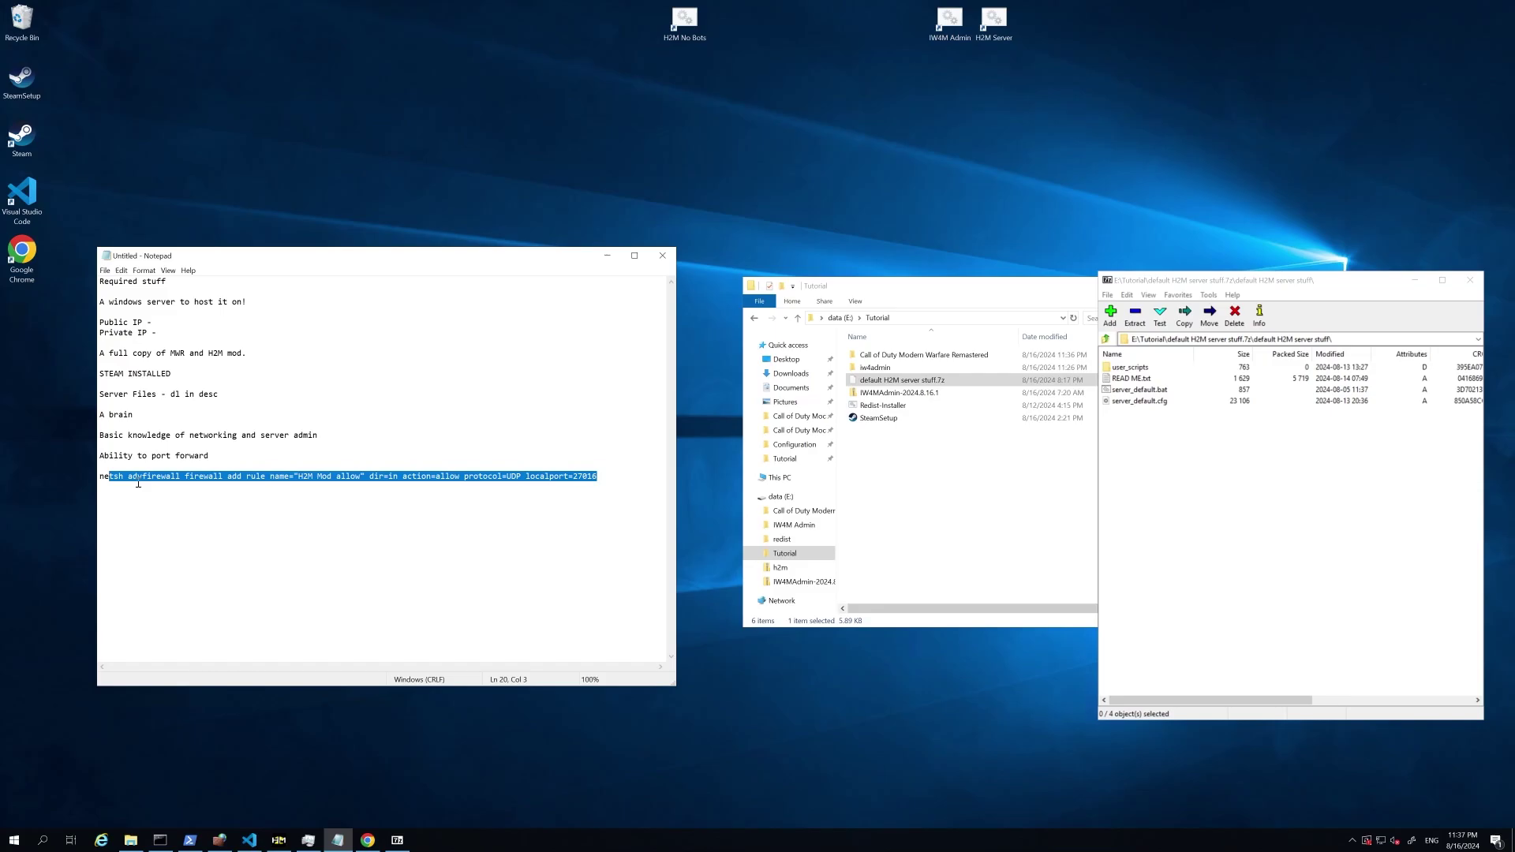
click(203, 506)
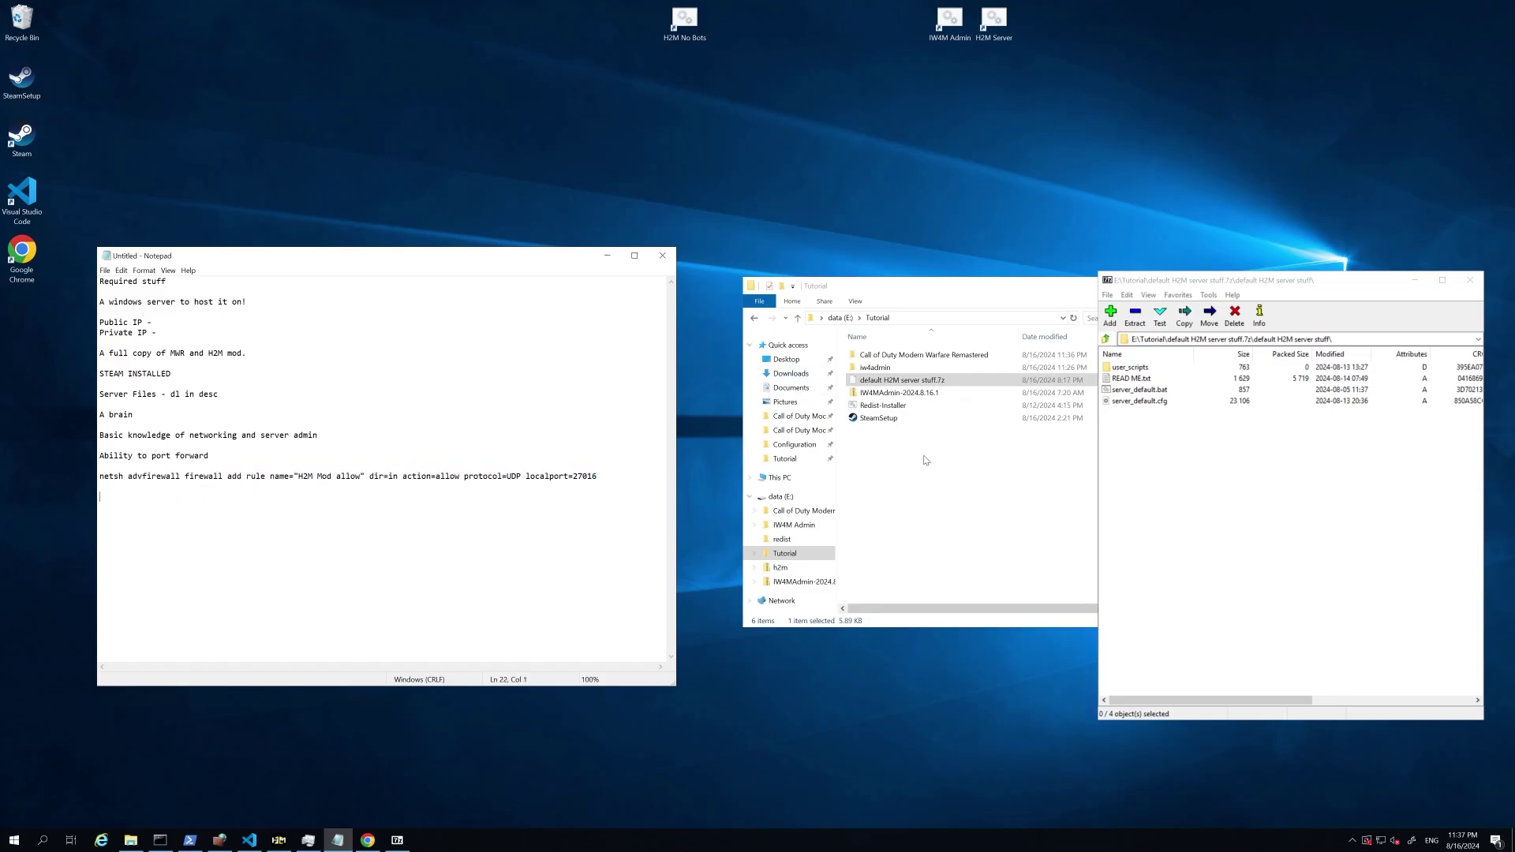
click(885, 467)
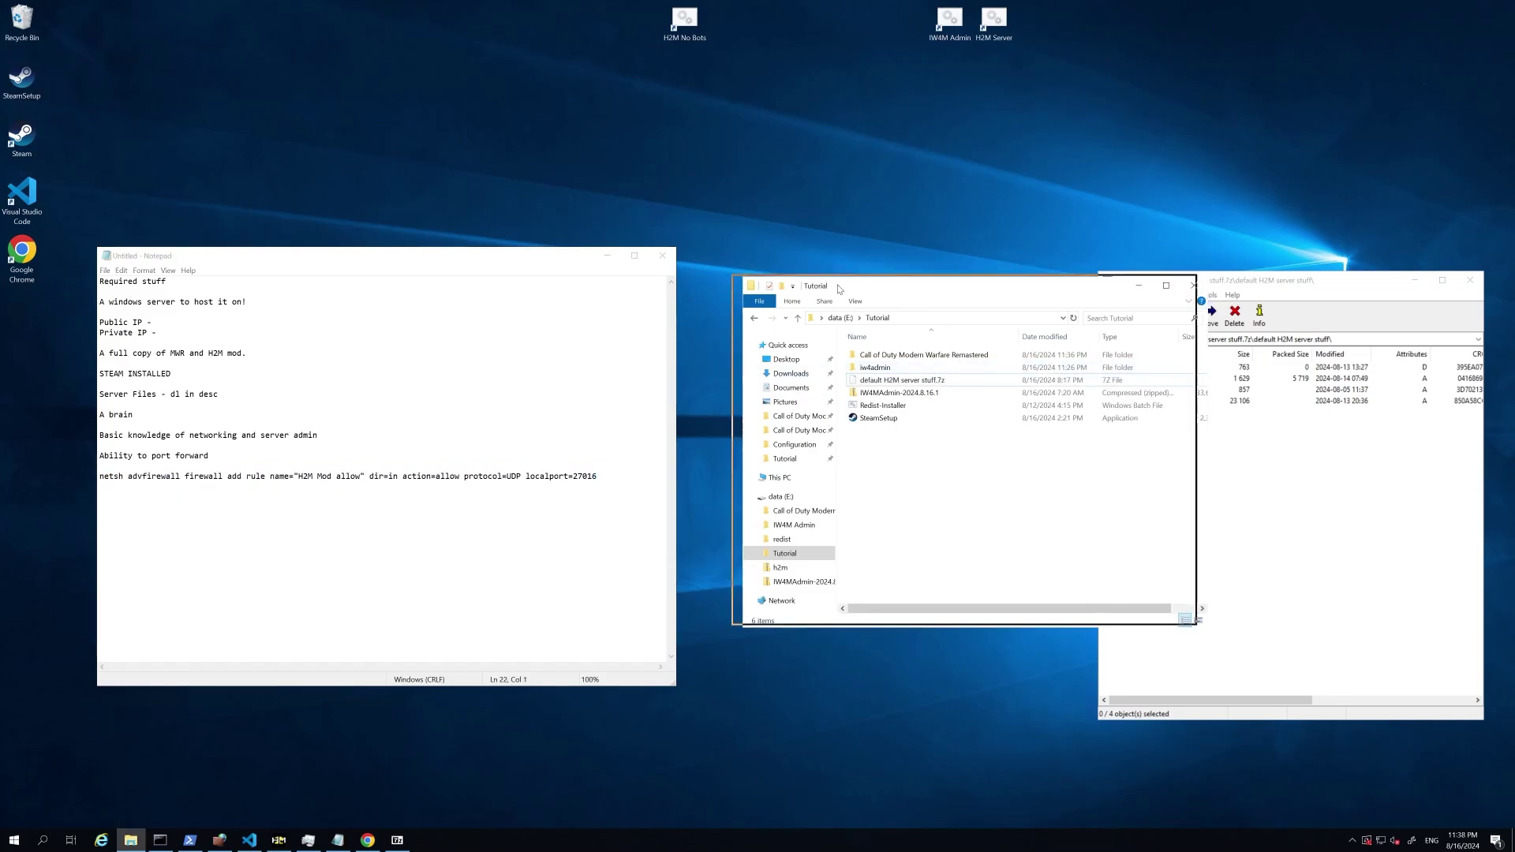
Step: Copy server_default.bat and server_default.cfg into the Call of Duty Modern Warfare Remastered folder
drag(928, 297, 829, 290)
click(809, 352)
double_click(809, 353)
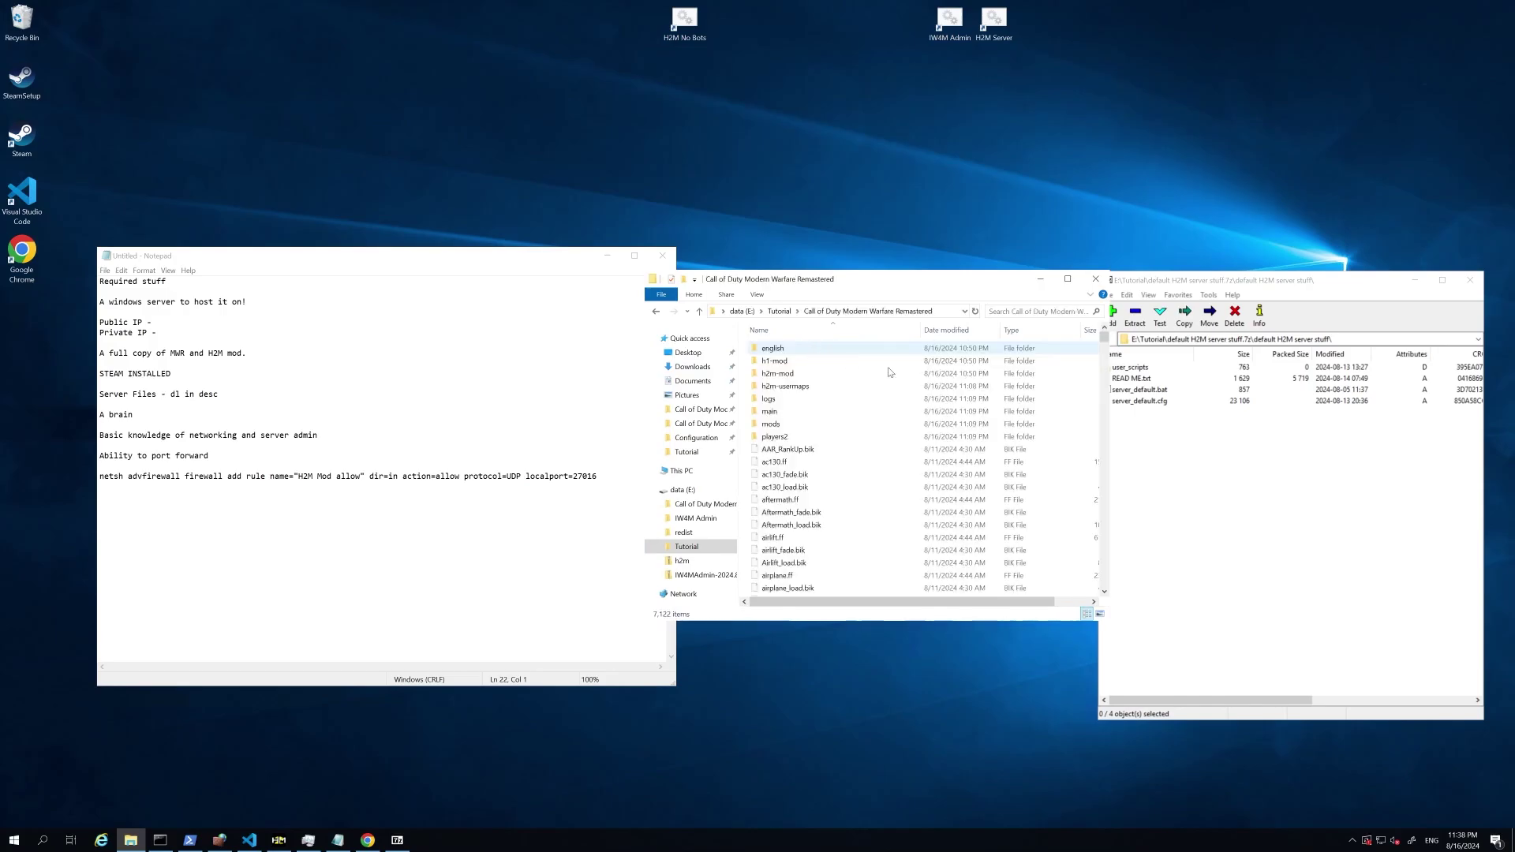
click(1193, 489)
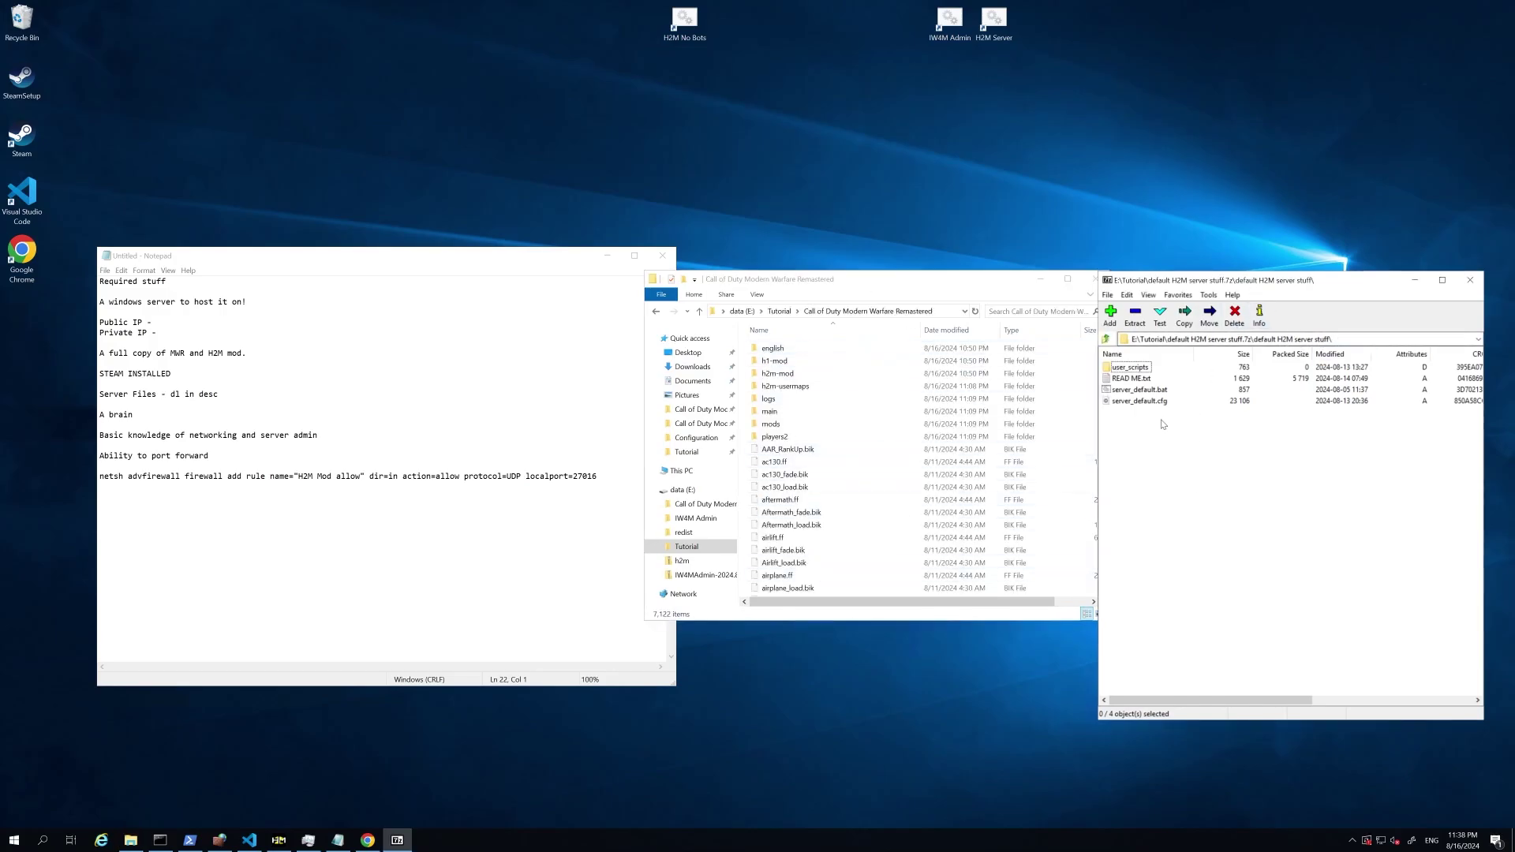
click(1138, 390)
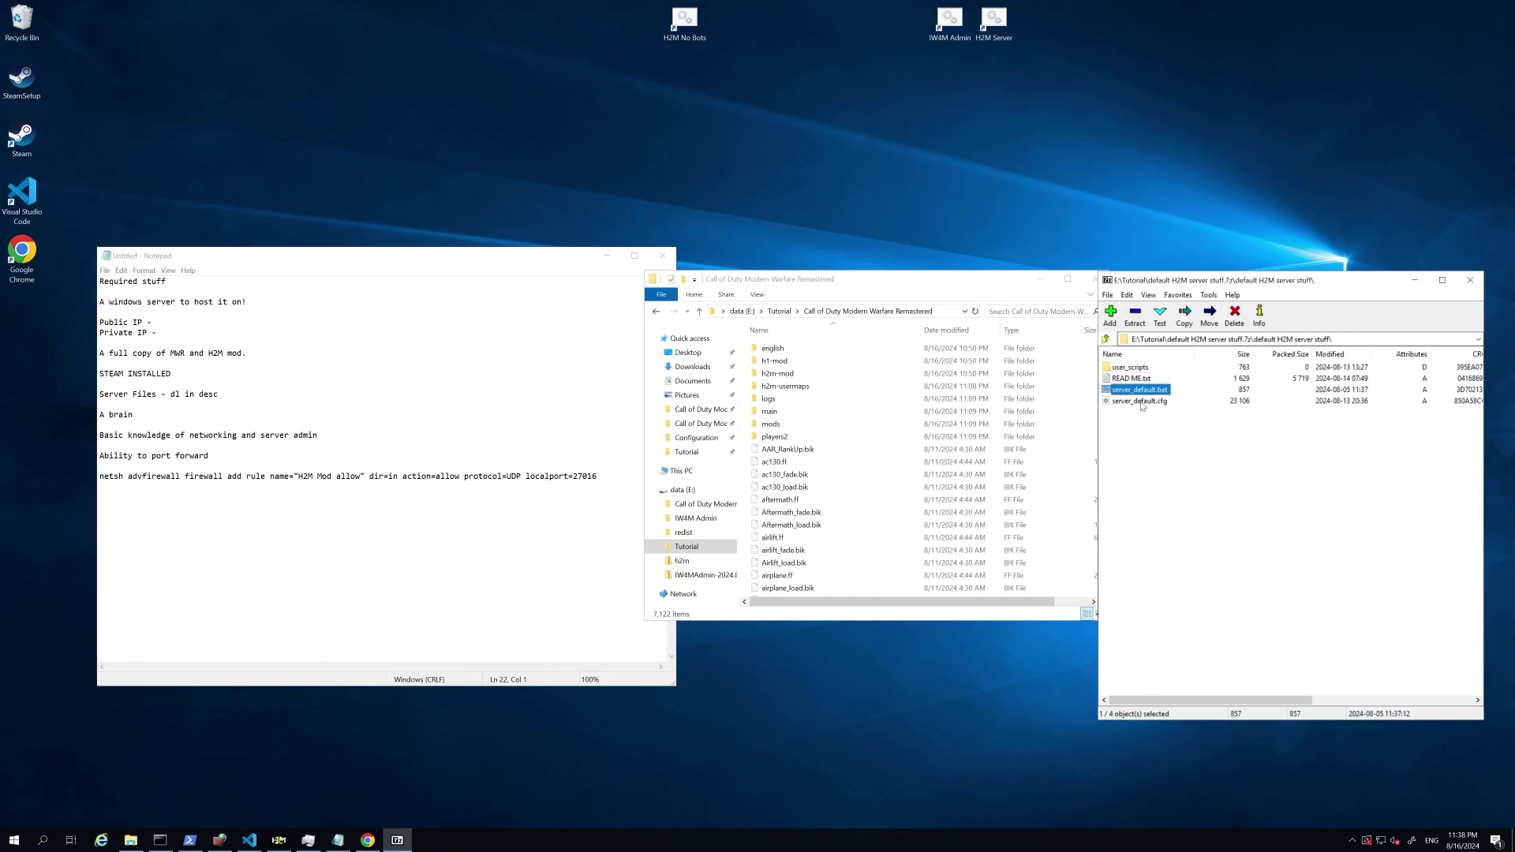
shift+click(1128, 402)
drag(1142, 399, 924, 498)
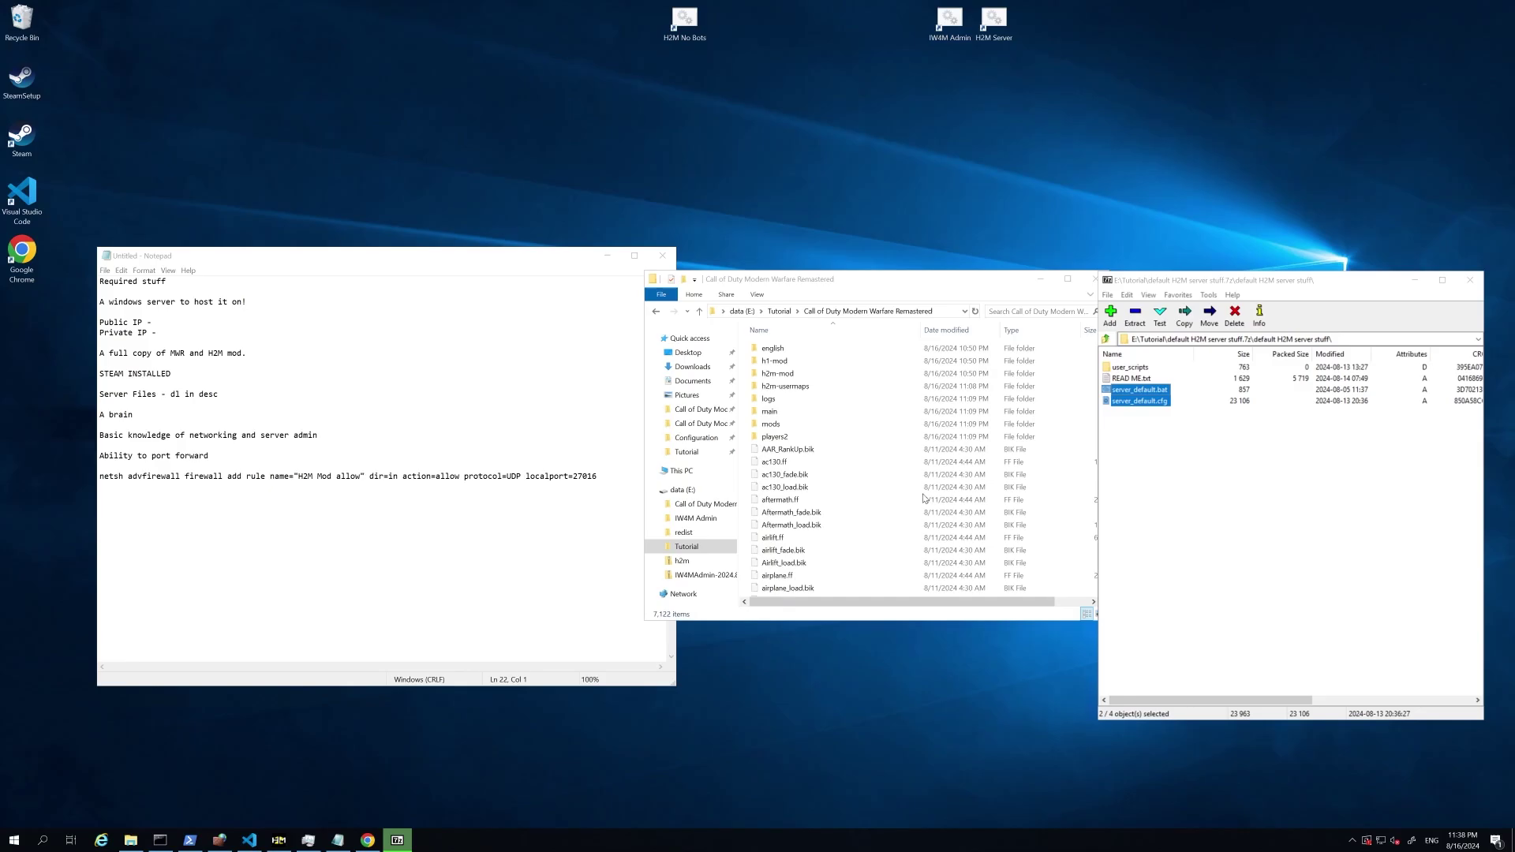
Step: Copy the user_scripts folder into h2m-mod, replacing the existing files
scroll(915, 490, down, 2)
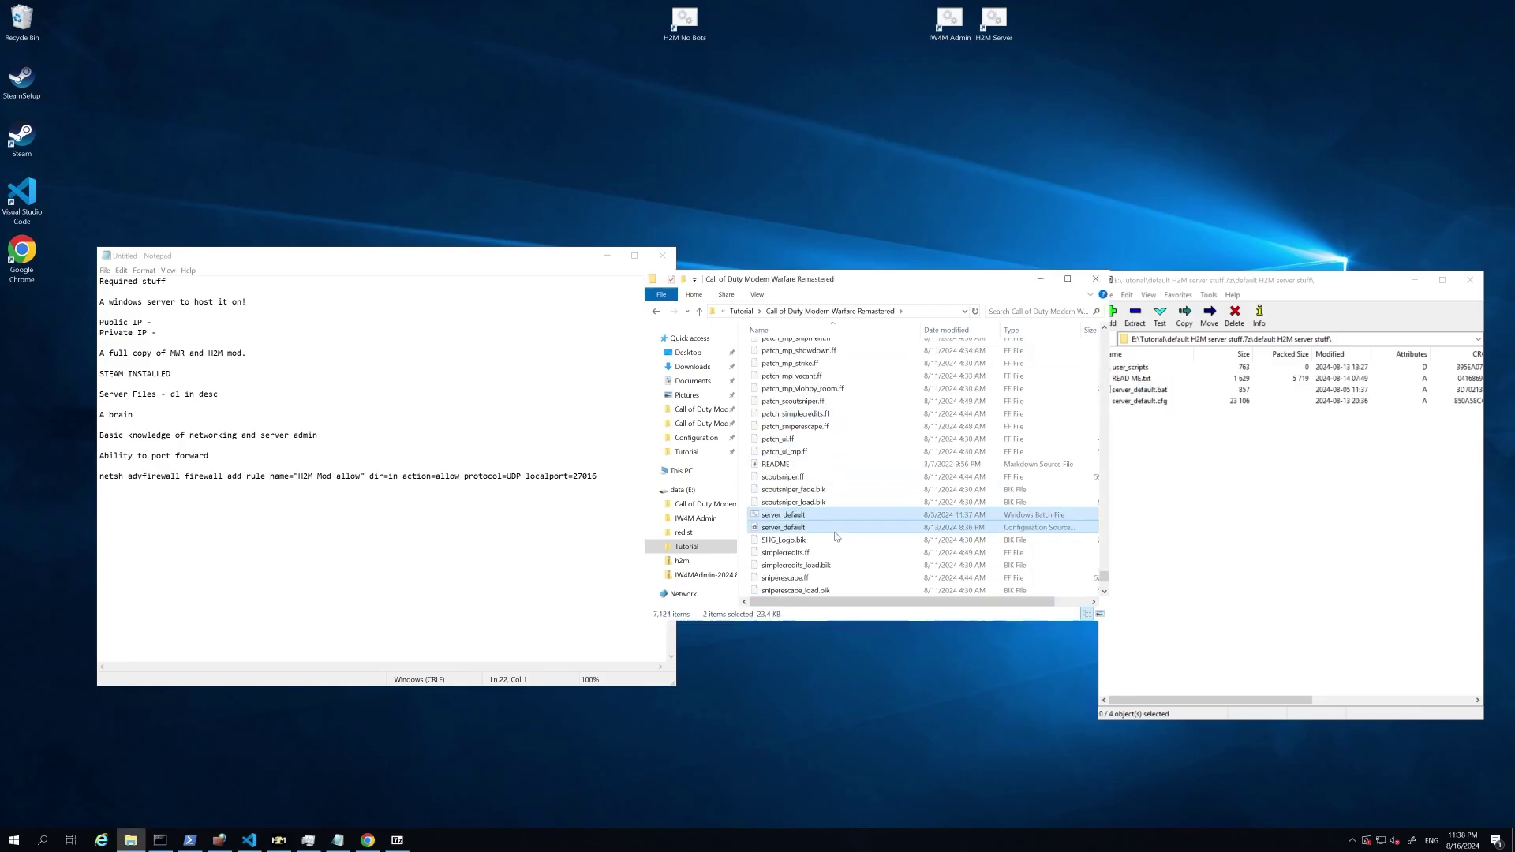
drag(1105, 578, 1105, 336)
click(1158, 384)
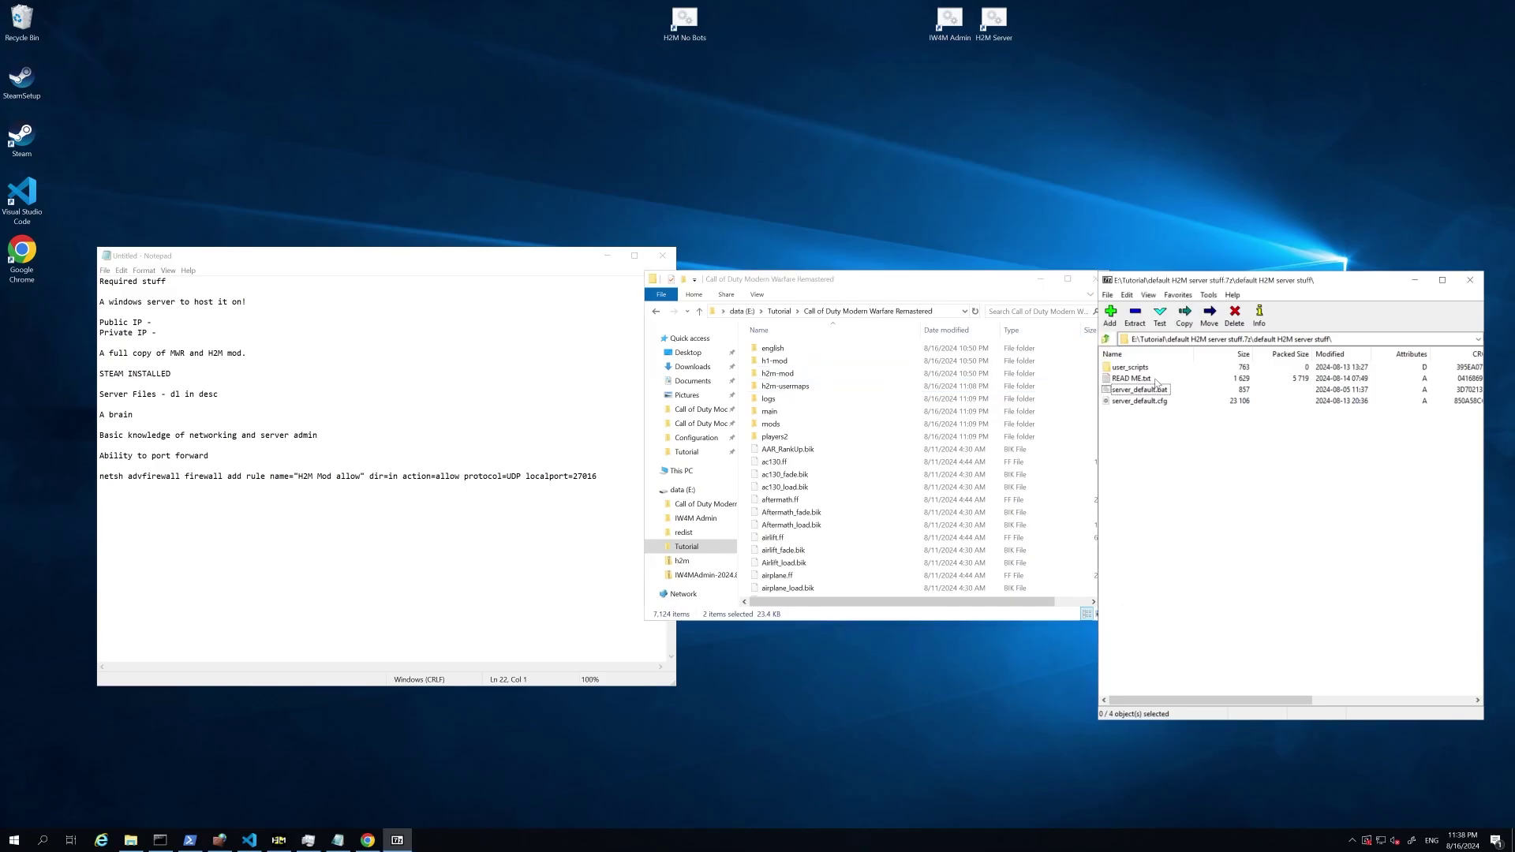
click(1131, 368)
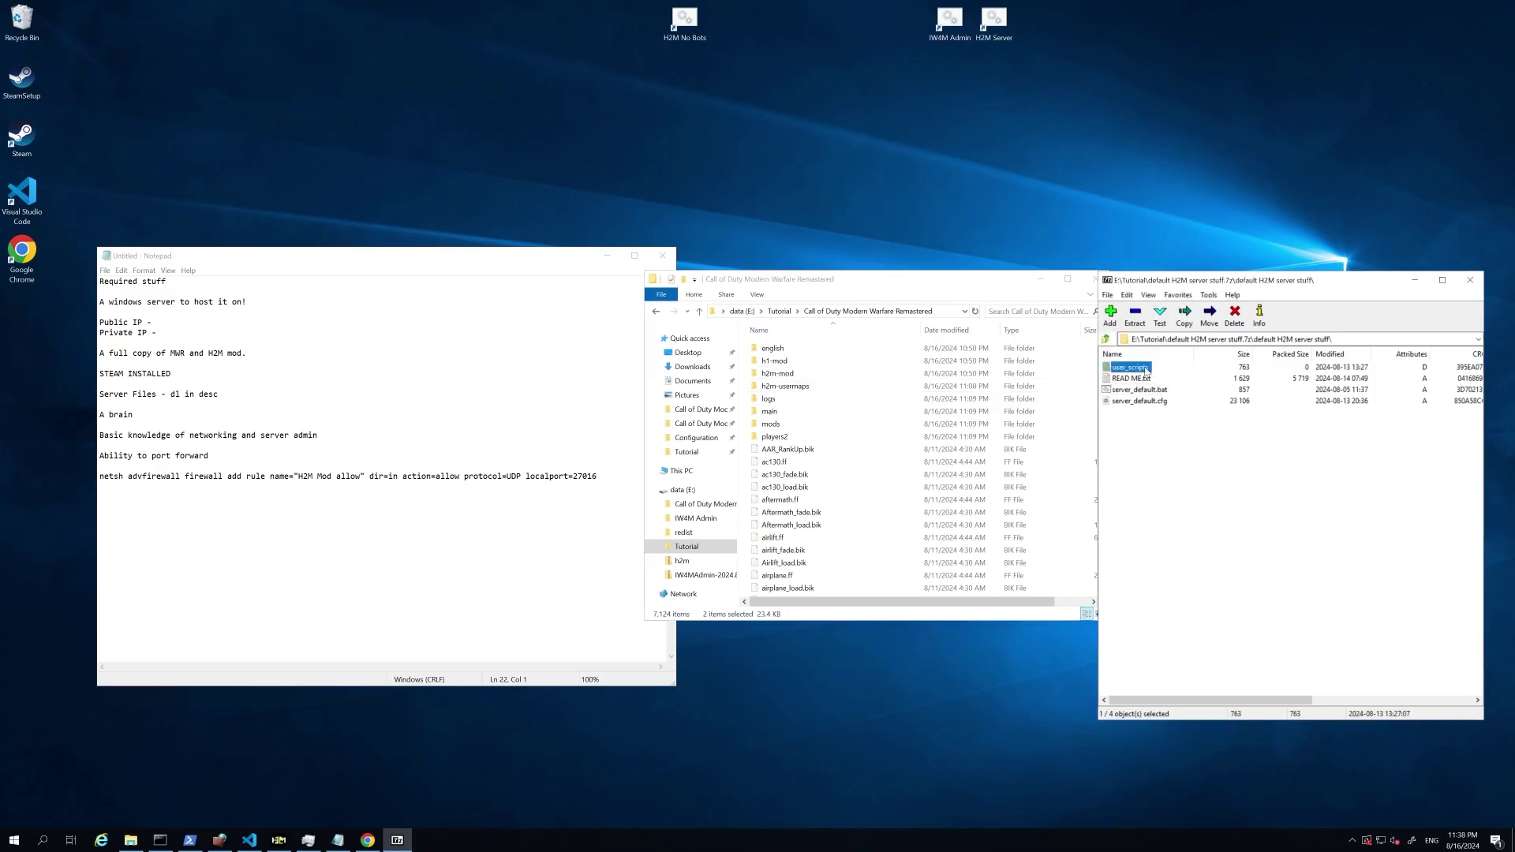
double_click(791, 377)
drag(1130, 368, 846, 461)
click(829, 379)
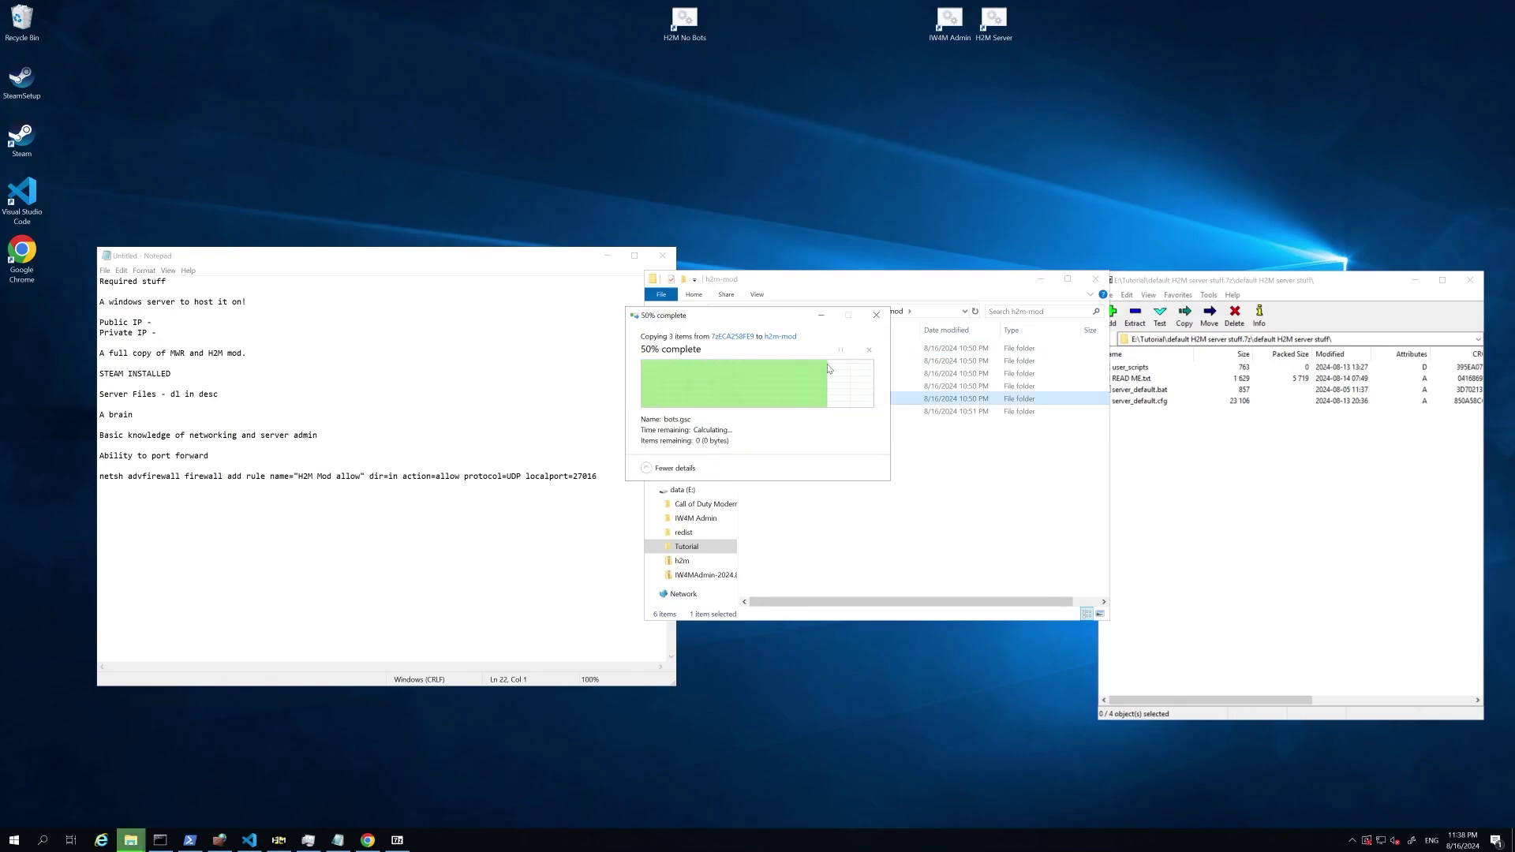
Step: Confirm bots.gsc is in user_scripts/mp, then return to the game folder
double_click(794, 398)
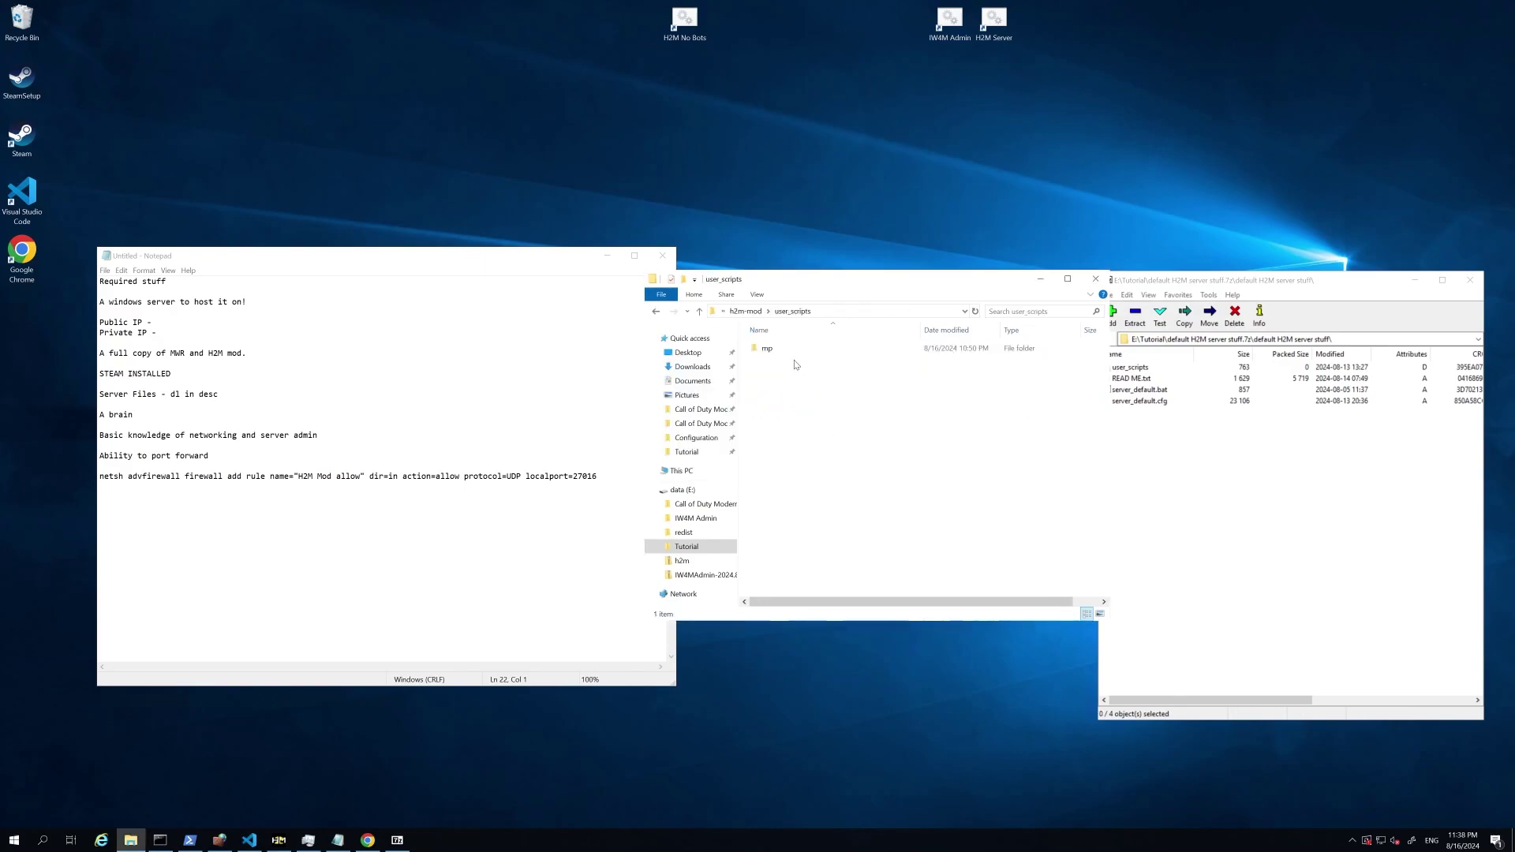
double_click(778, 352)
click(818, 350)
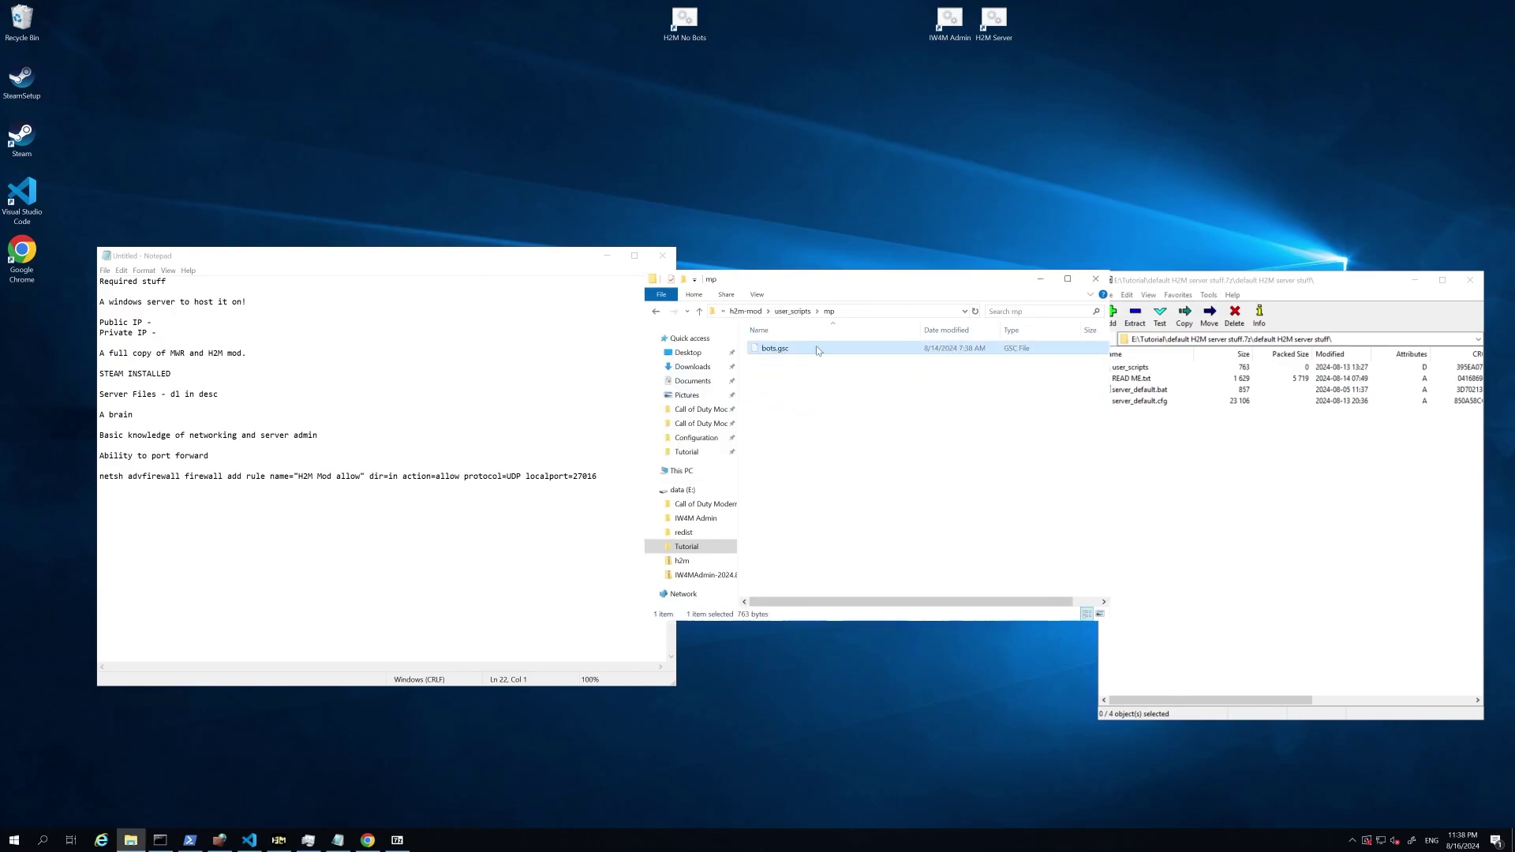
click(746, 311)
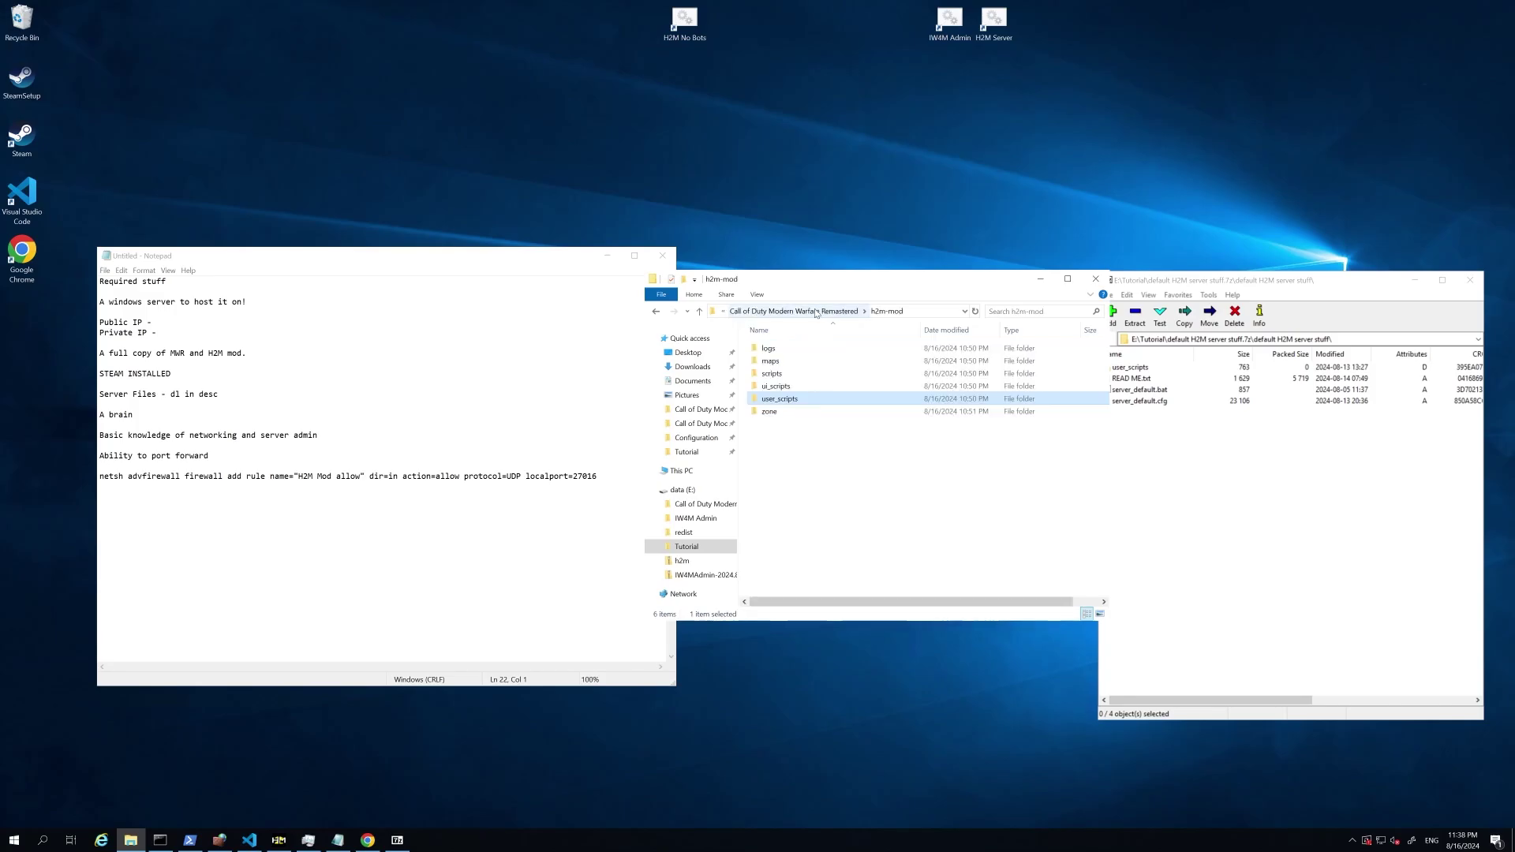
click(817, 311)
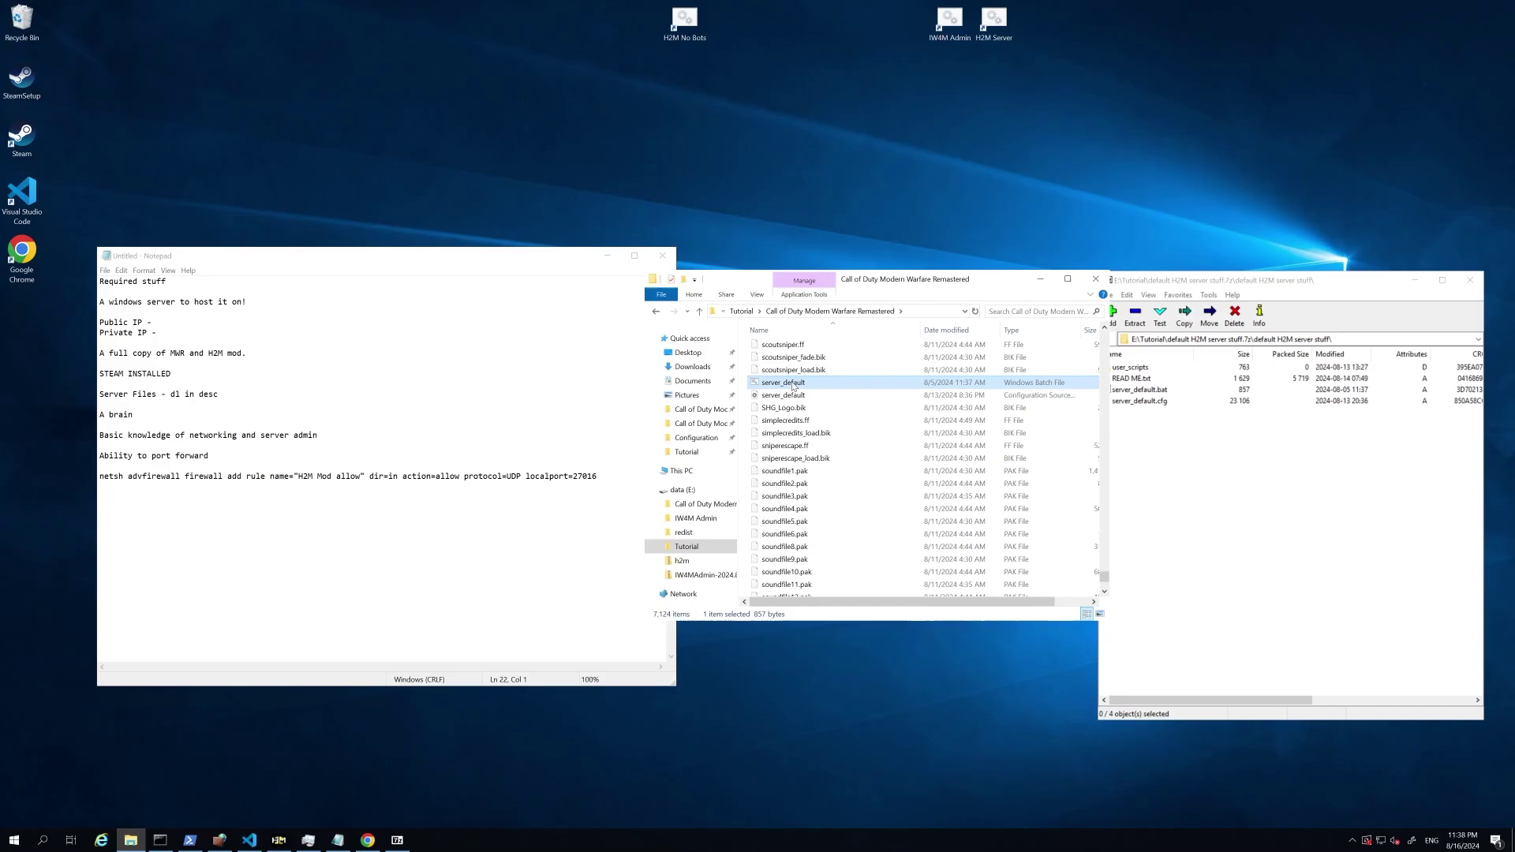
Step: Edit server_default.bat in Notepad, changing set port from 27016 to 27018
right_click(789, 387)
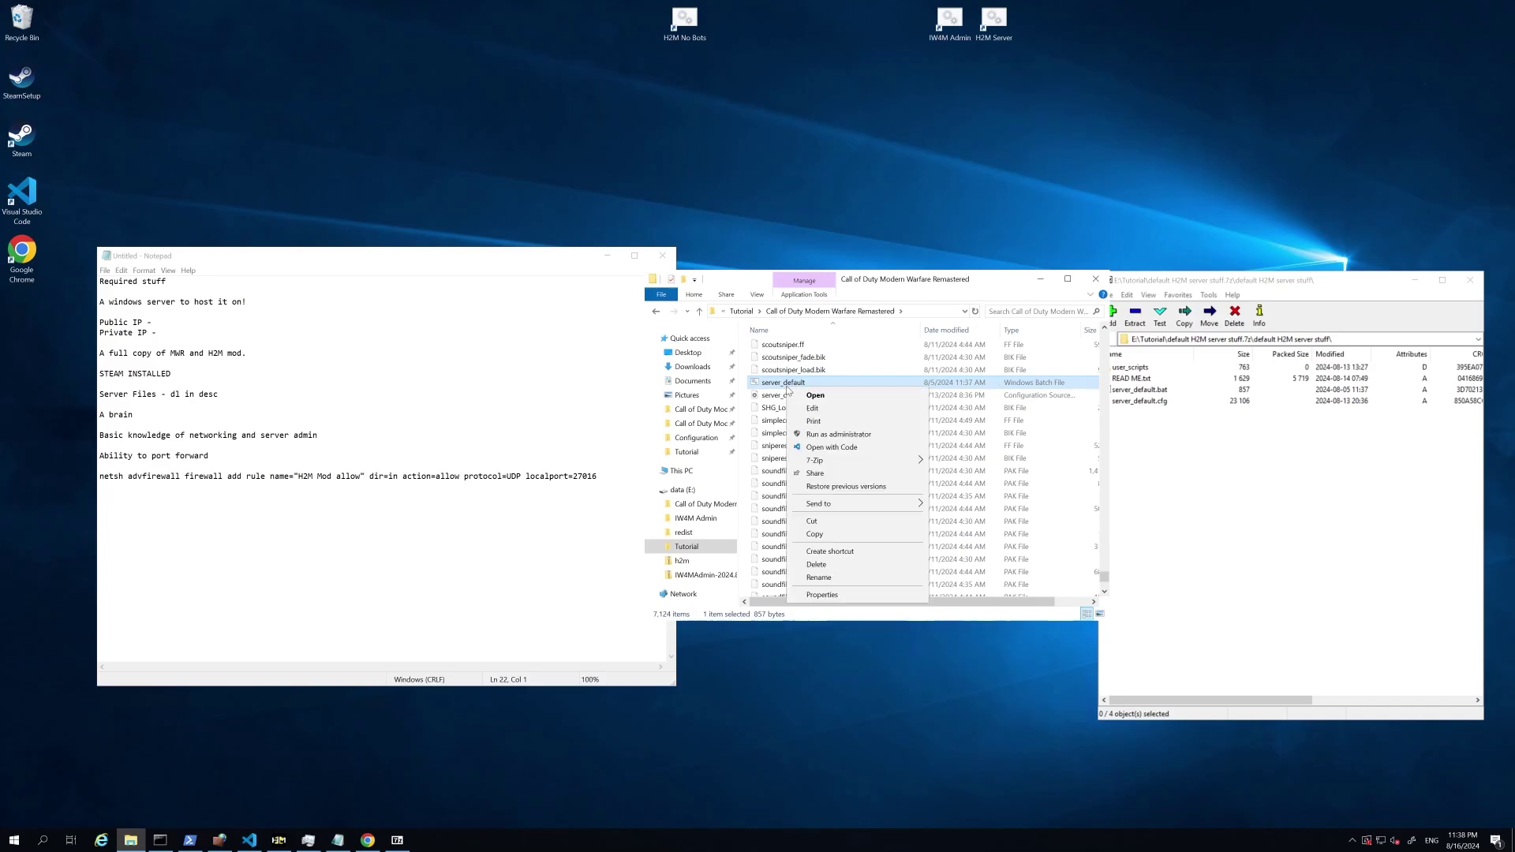
click(813, 408)
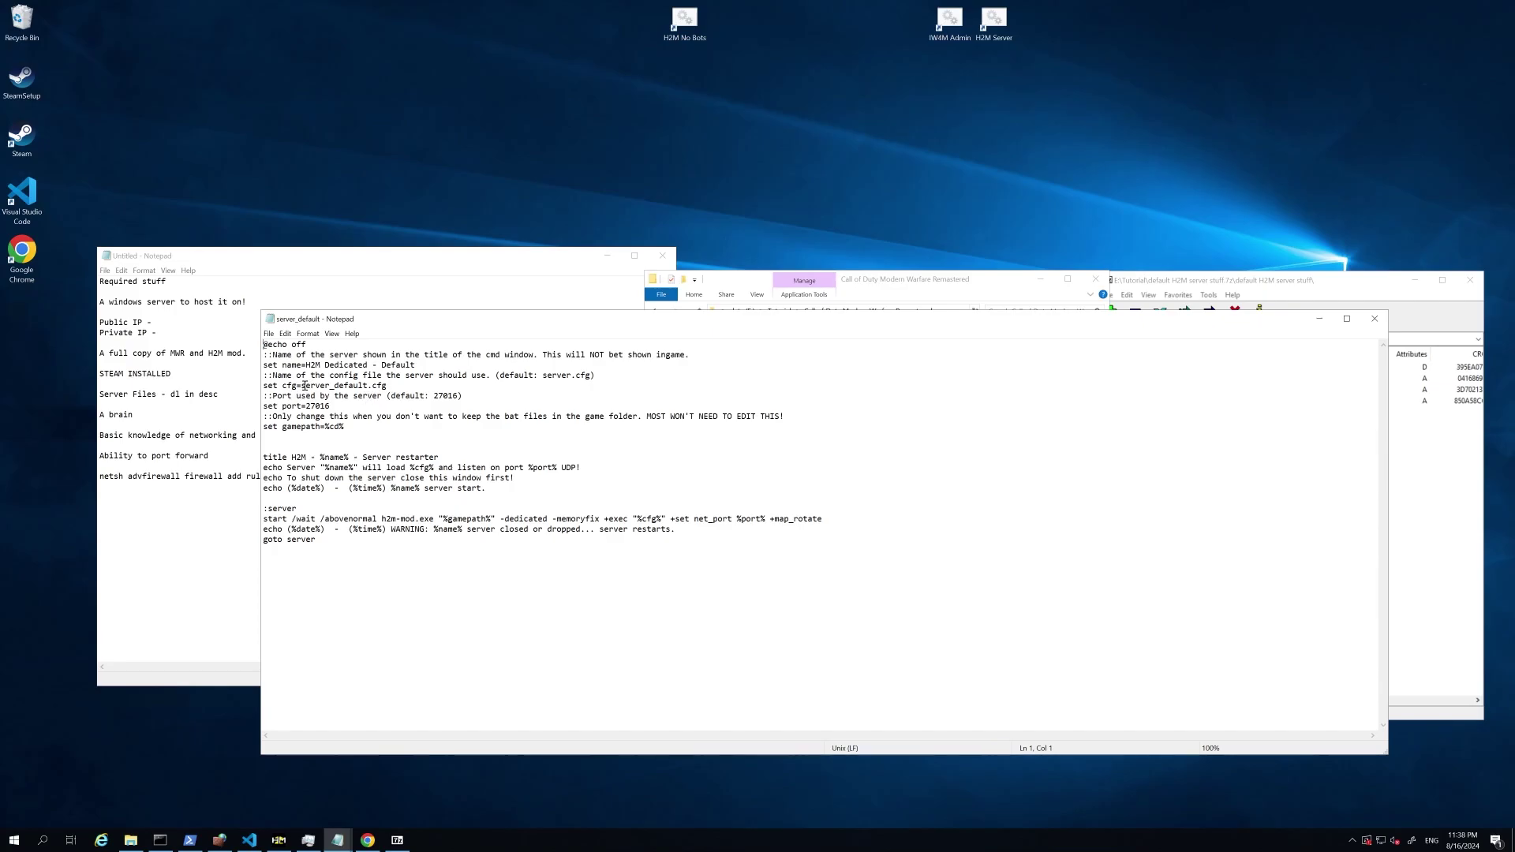
drag(301, 386, 392, 385)
click(374, 385)
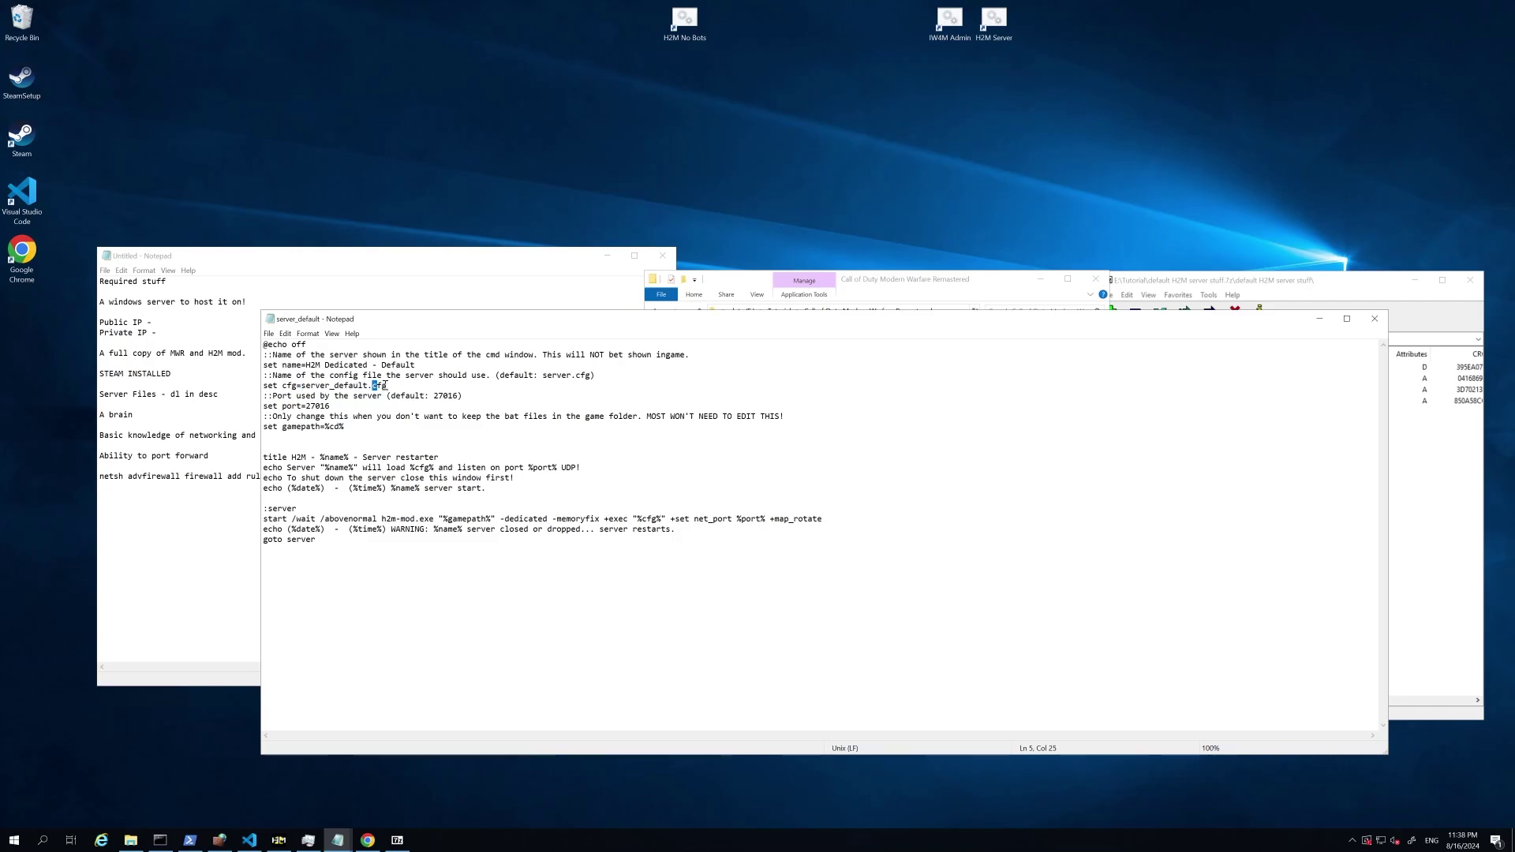
click(446, 396)
drag(306, 407, 350, 407)
click(345, 410)
key(BackSpace)
text(8)
Step: Save the batch script, close Notepad, and bring up server_default.cfg's options
click(269, 333)
click(292, 401)
click(1375, 320)
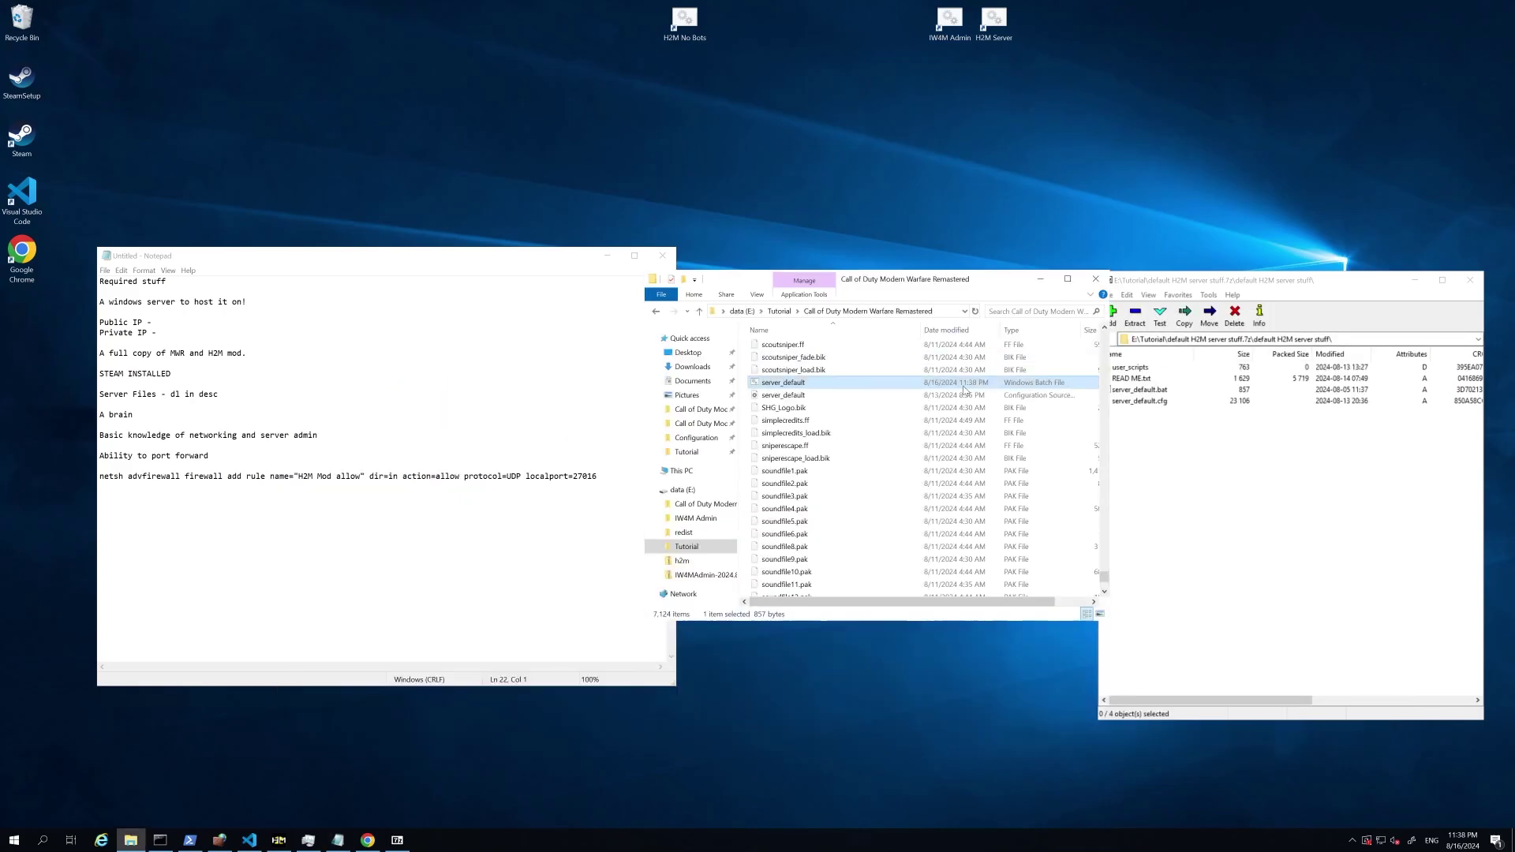
click(781, 396)
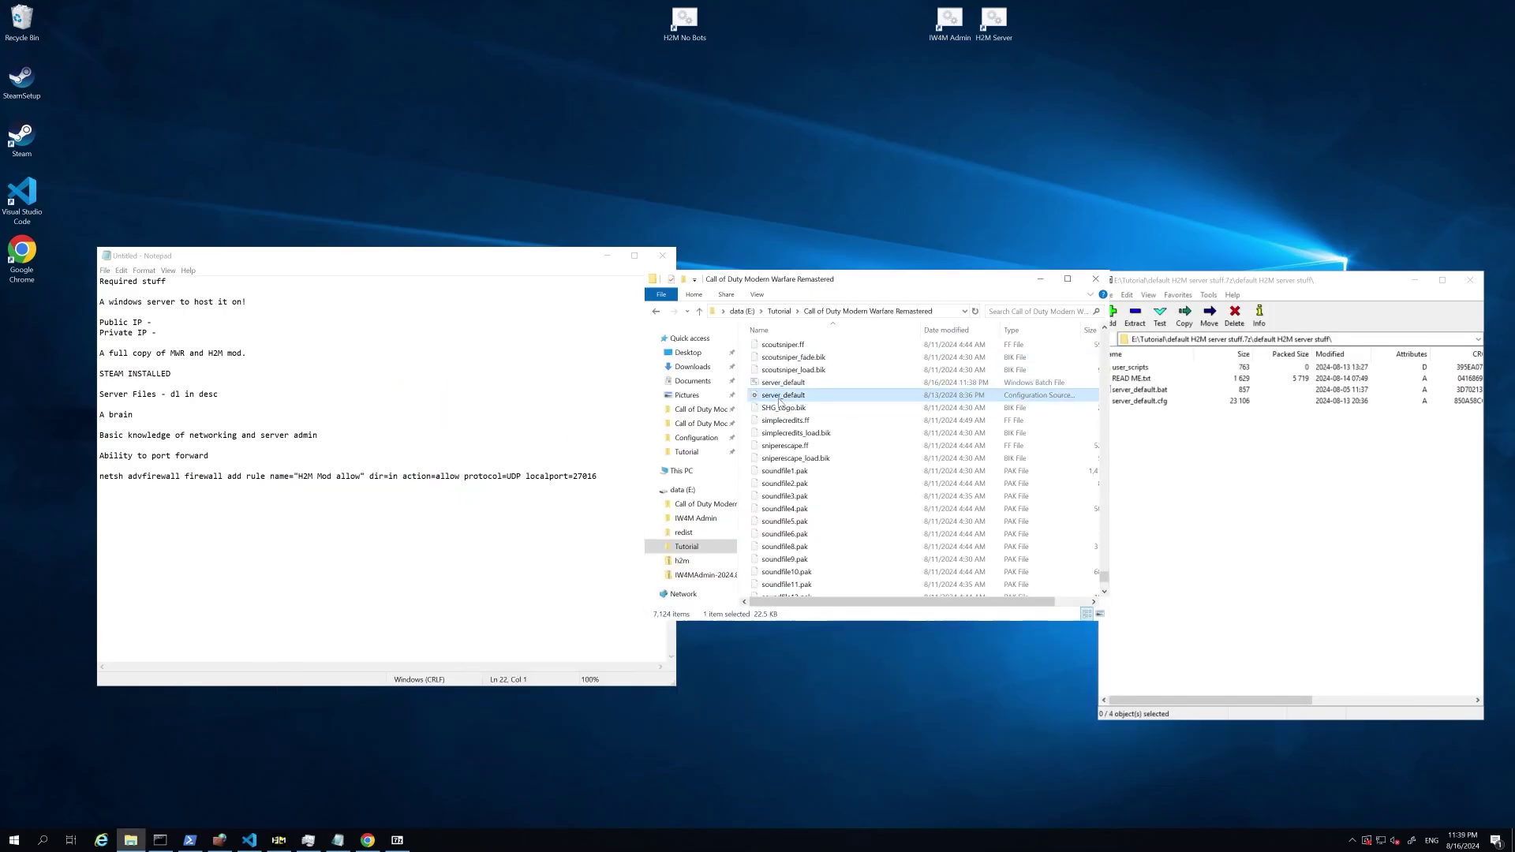
right_click(778, 400)
Step: Open server_default.cfg in VS Code and change sv_hostname from ^2Default ^7Server to TEst server
click(802, 404)
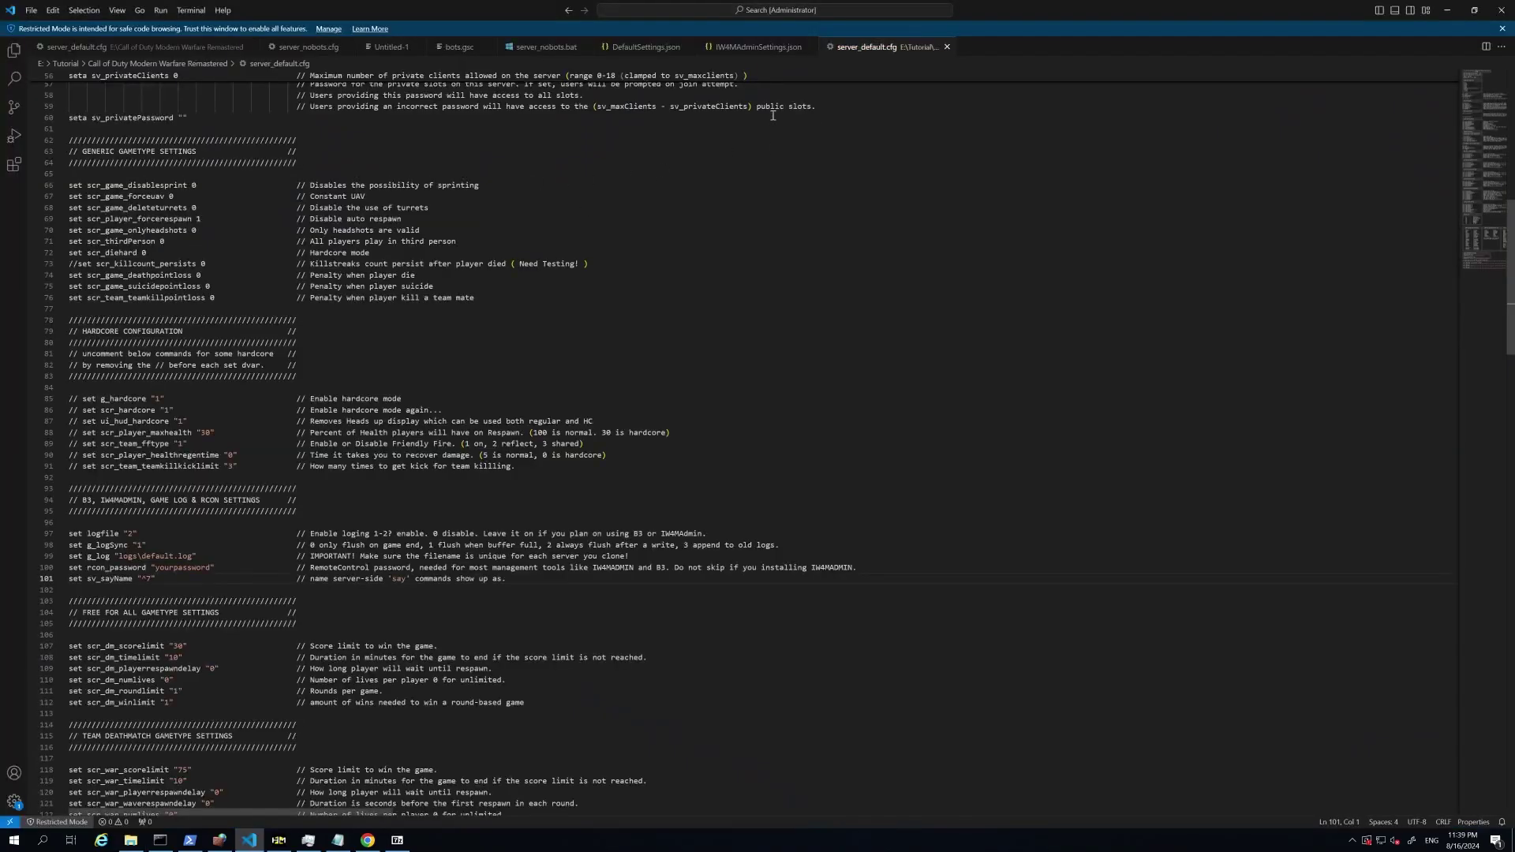
scroll(883, 359, up, 2)
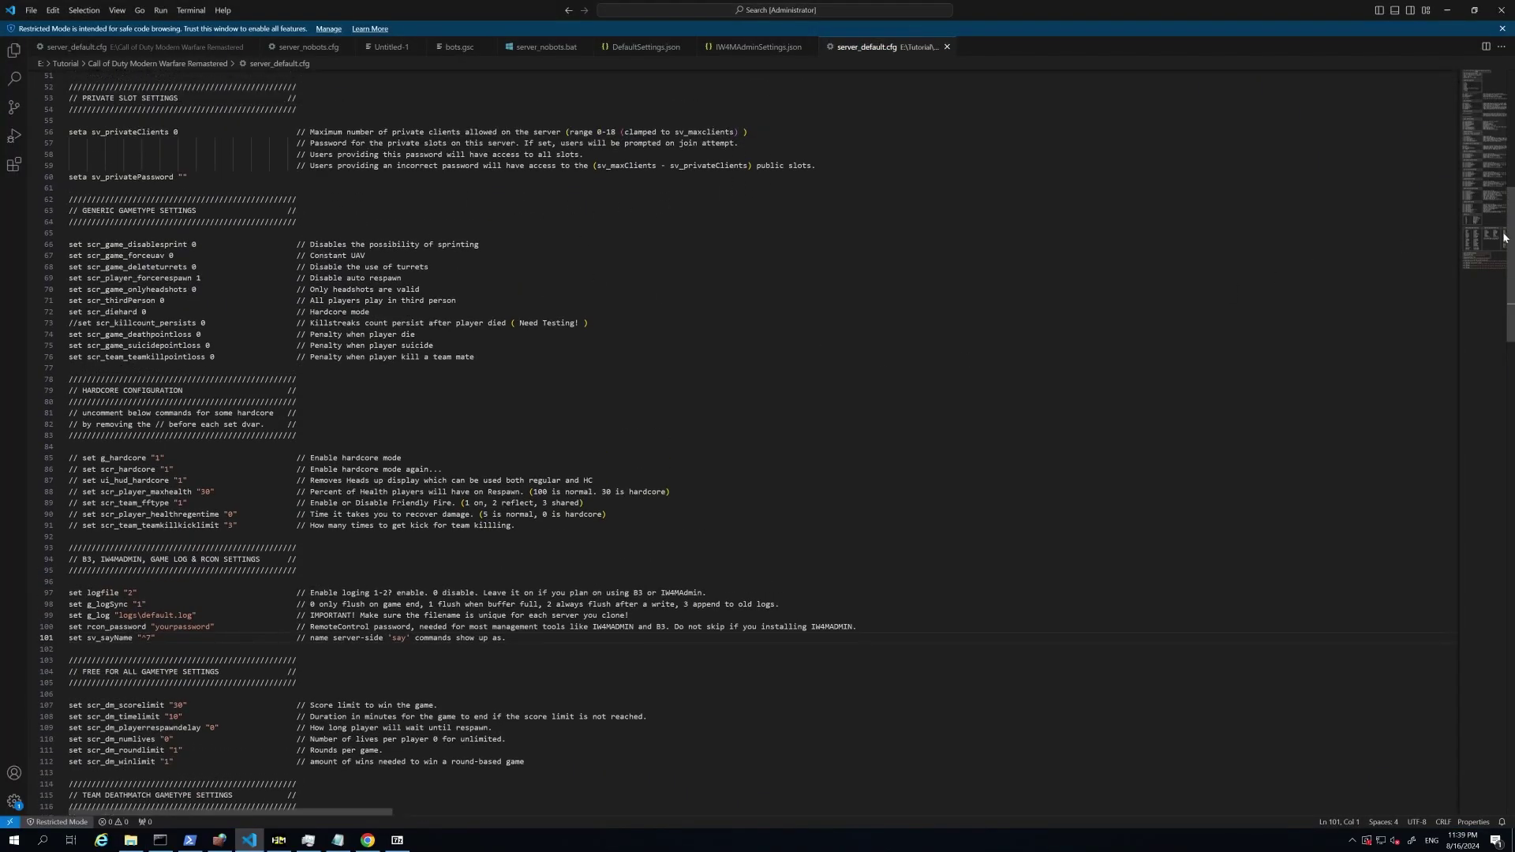
drag(1505, 237, 1510, 83)
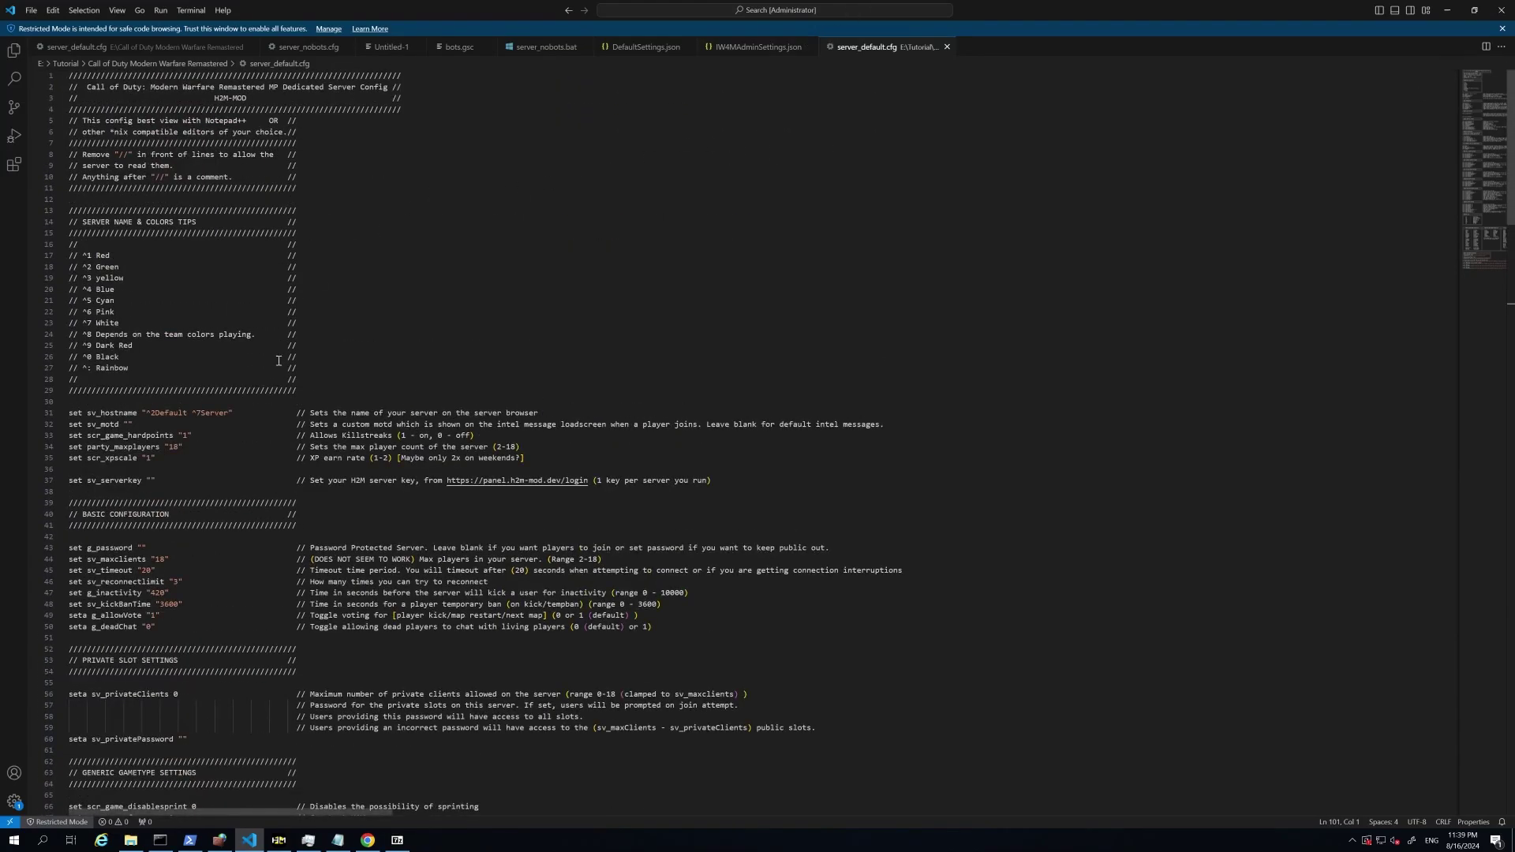
click(229, 415)
click(86, 413)
click(197, 412)
shift+click(146, 412)
text(TEst server)
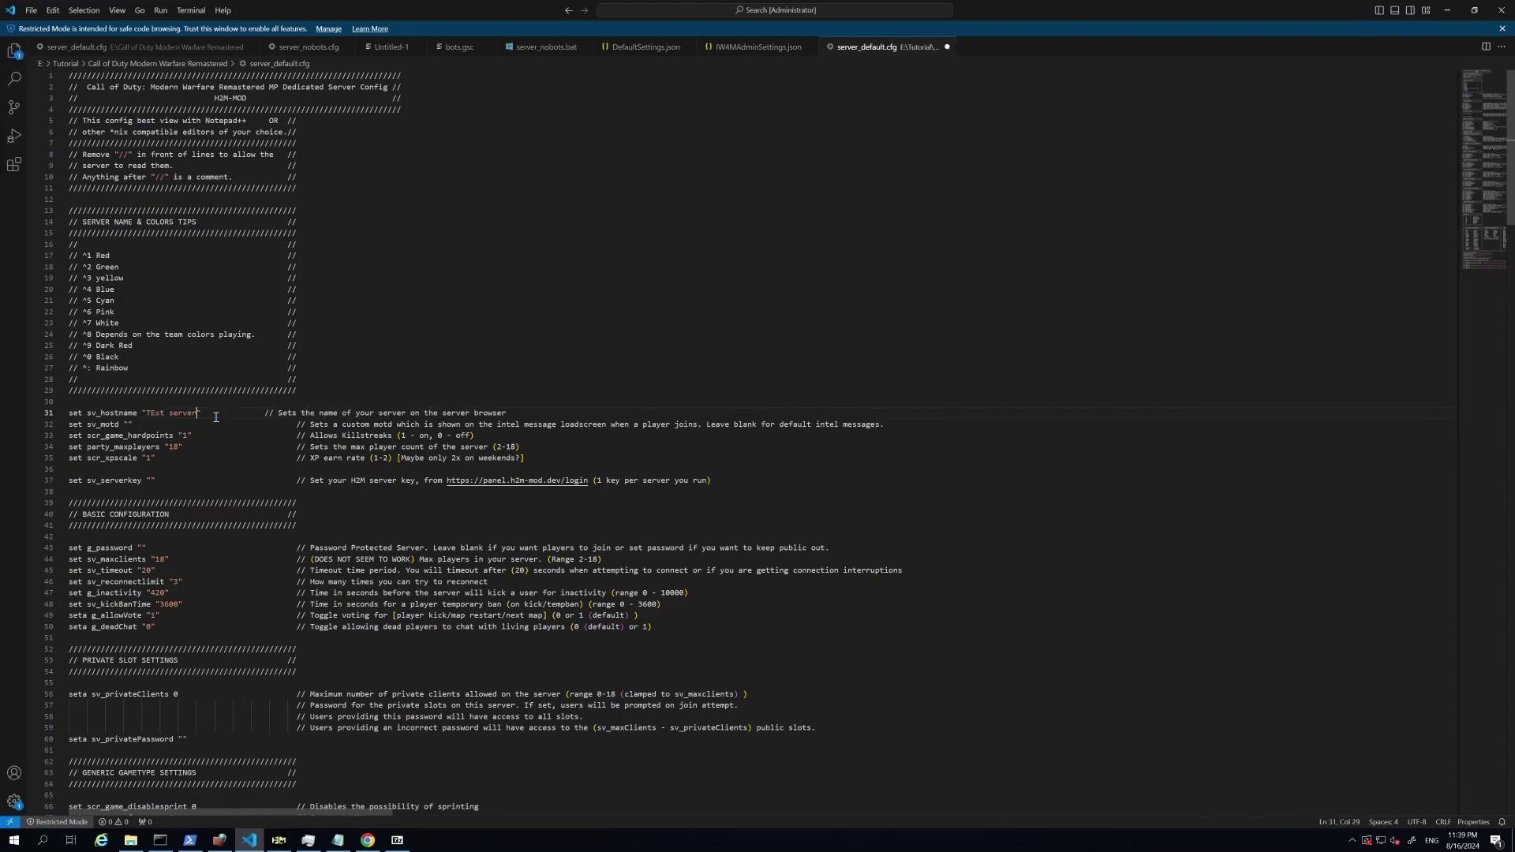
click(243, 419)
Step: Replace the default rcon_password value under the IW4MAdmin settings with a new password
scroll(226, 496, down, 12)
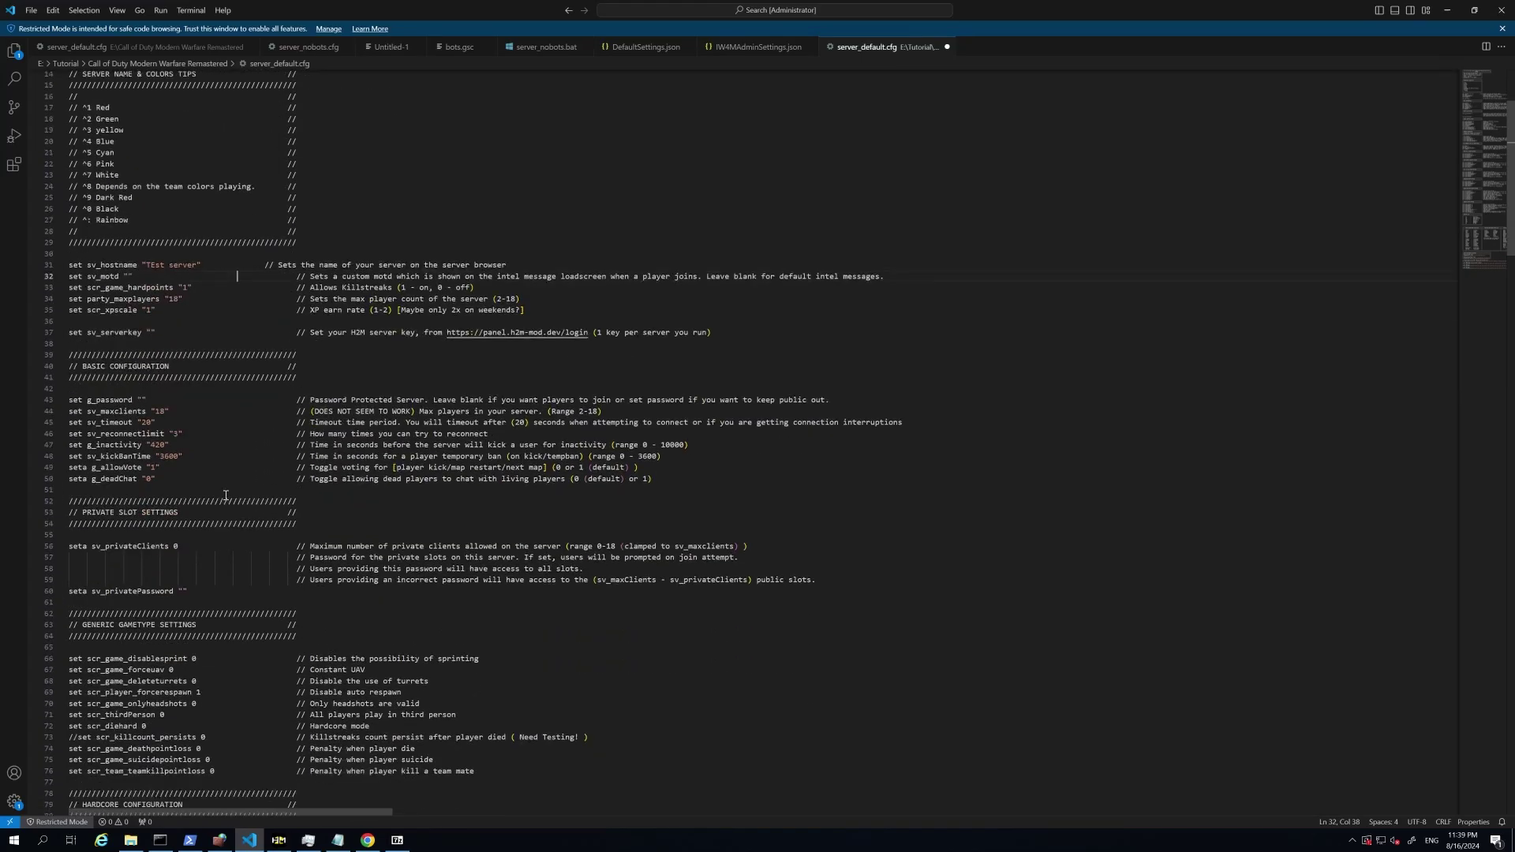
scroll(202, 525, down, 3)
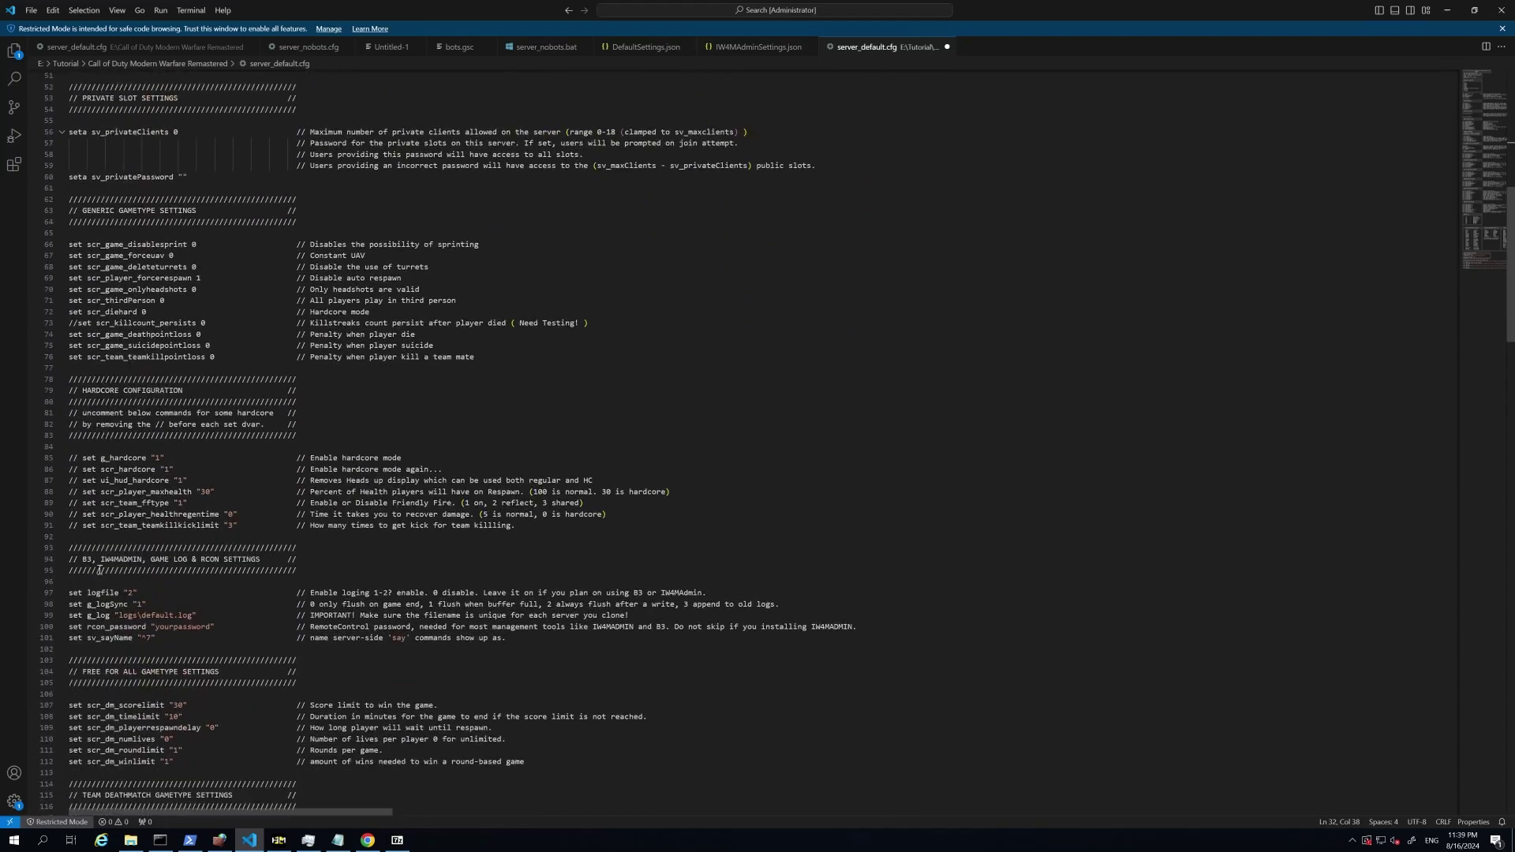
click(73, 559)
drag(73, 559, 249, 560)
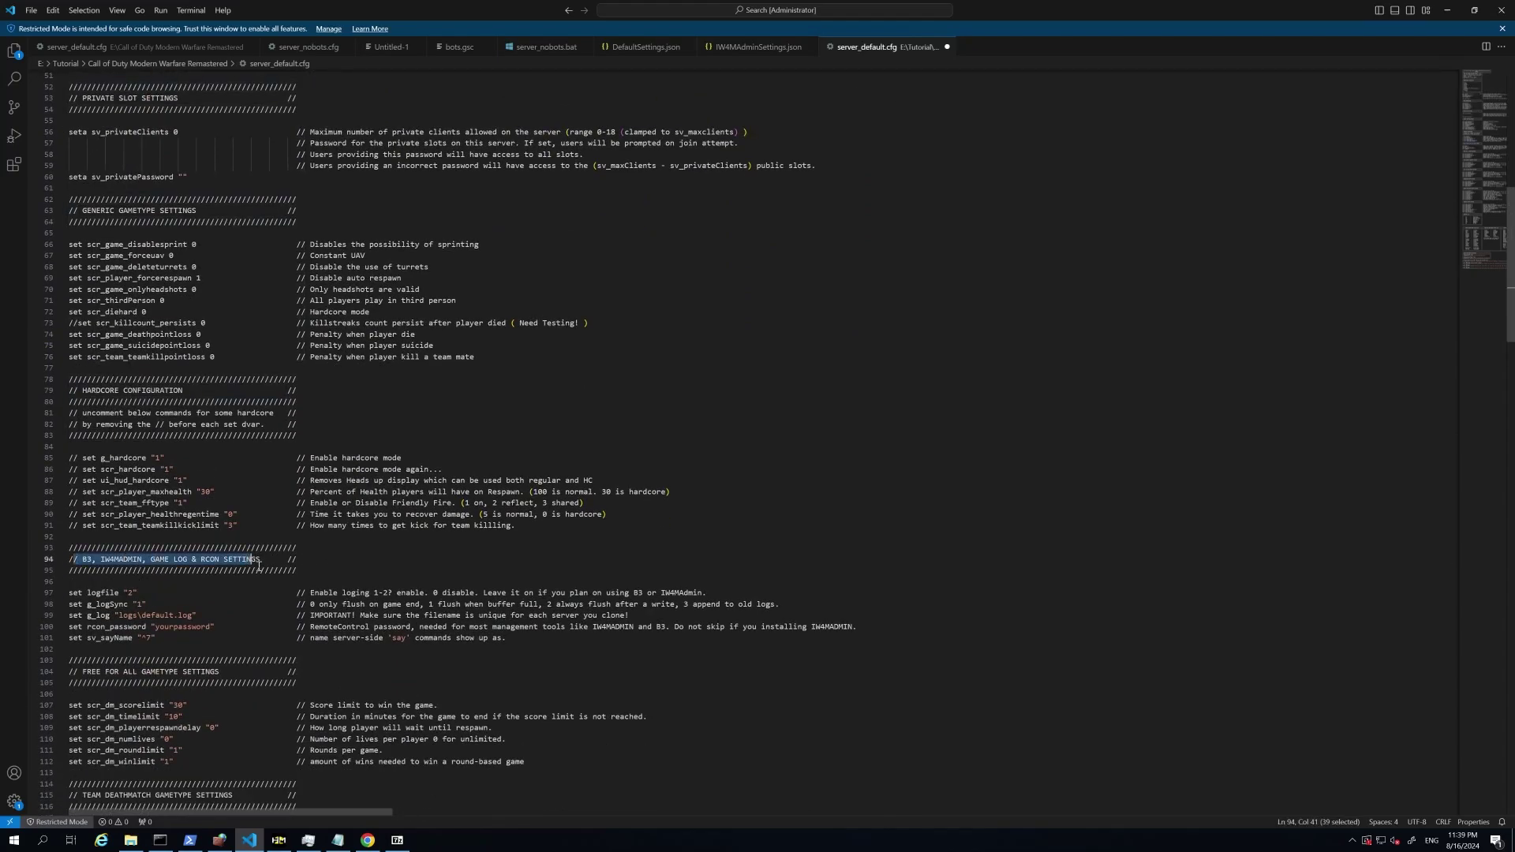
click(259, 567)
click(111, 632)
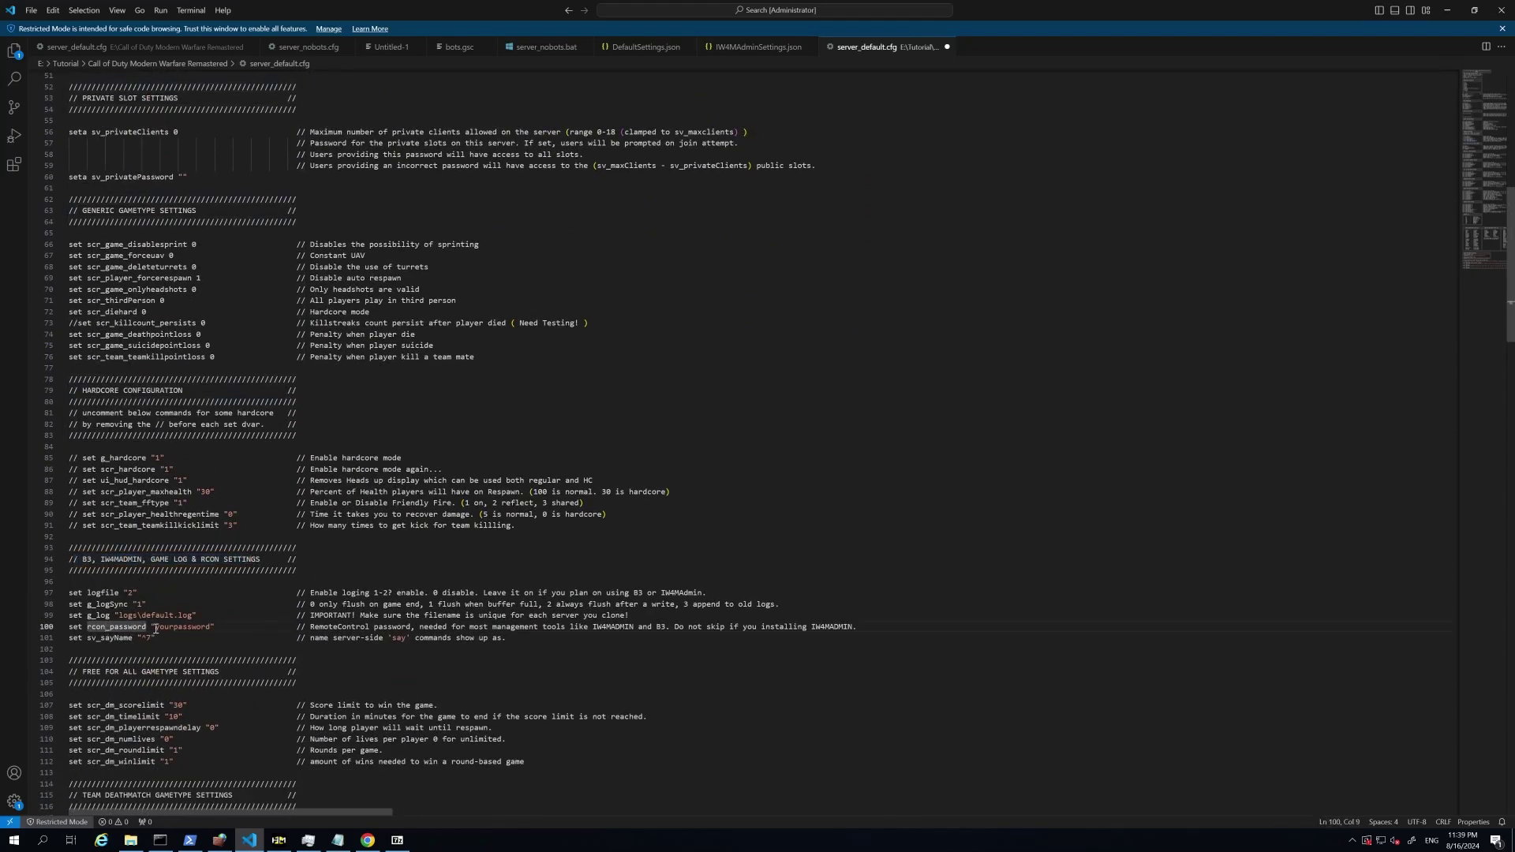
drag(155, 627, 210, 627)
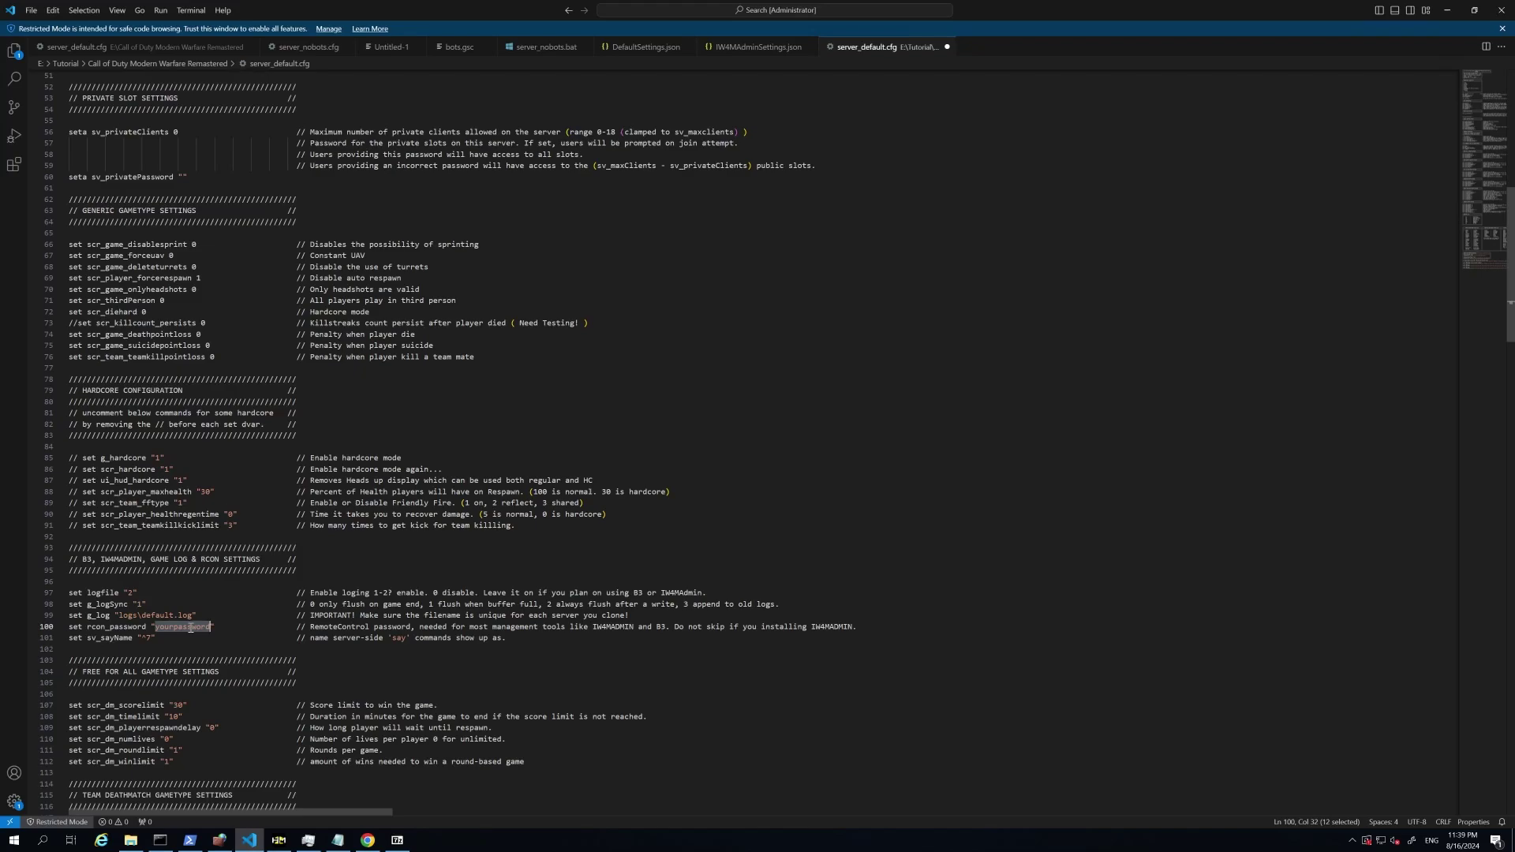
text(test)
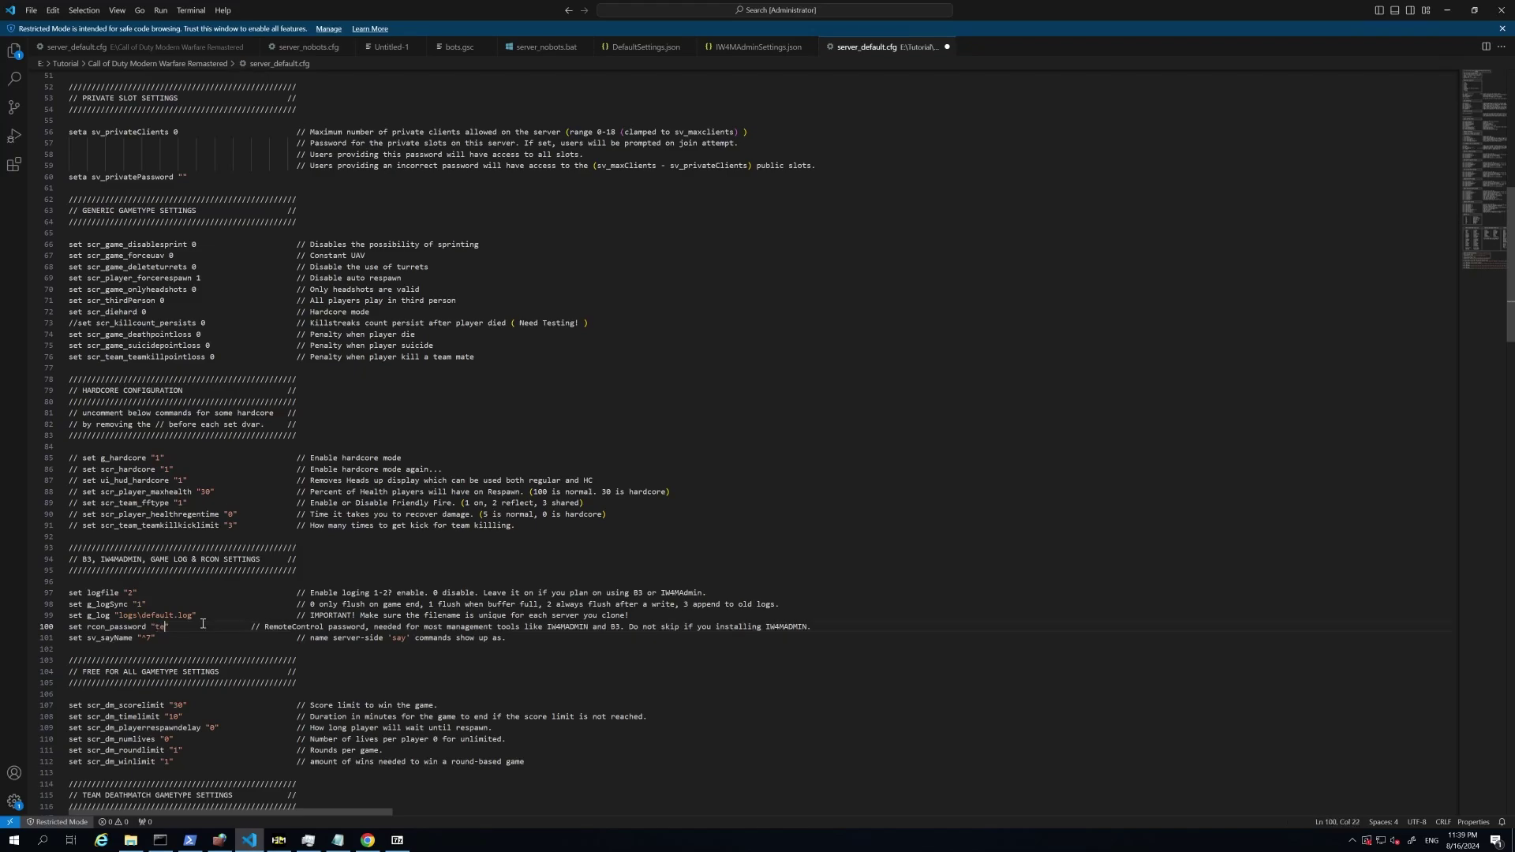
click(205, 627)
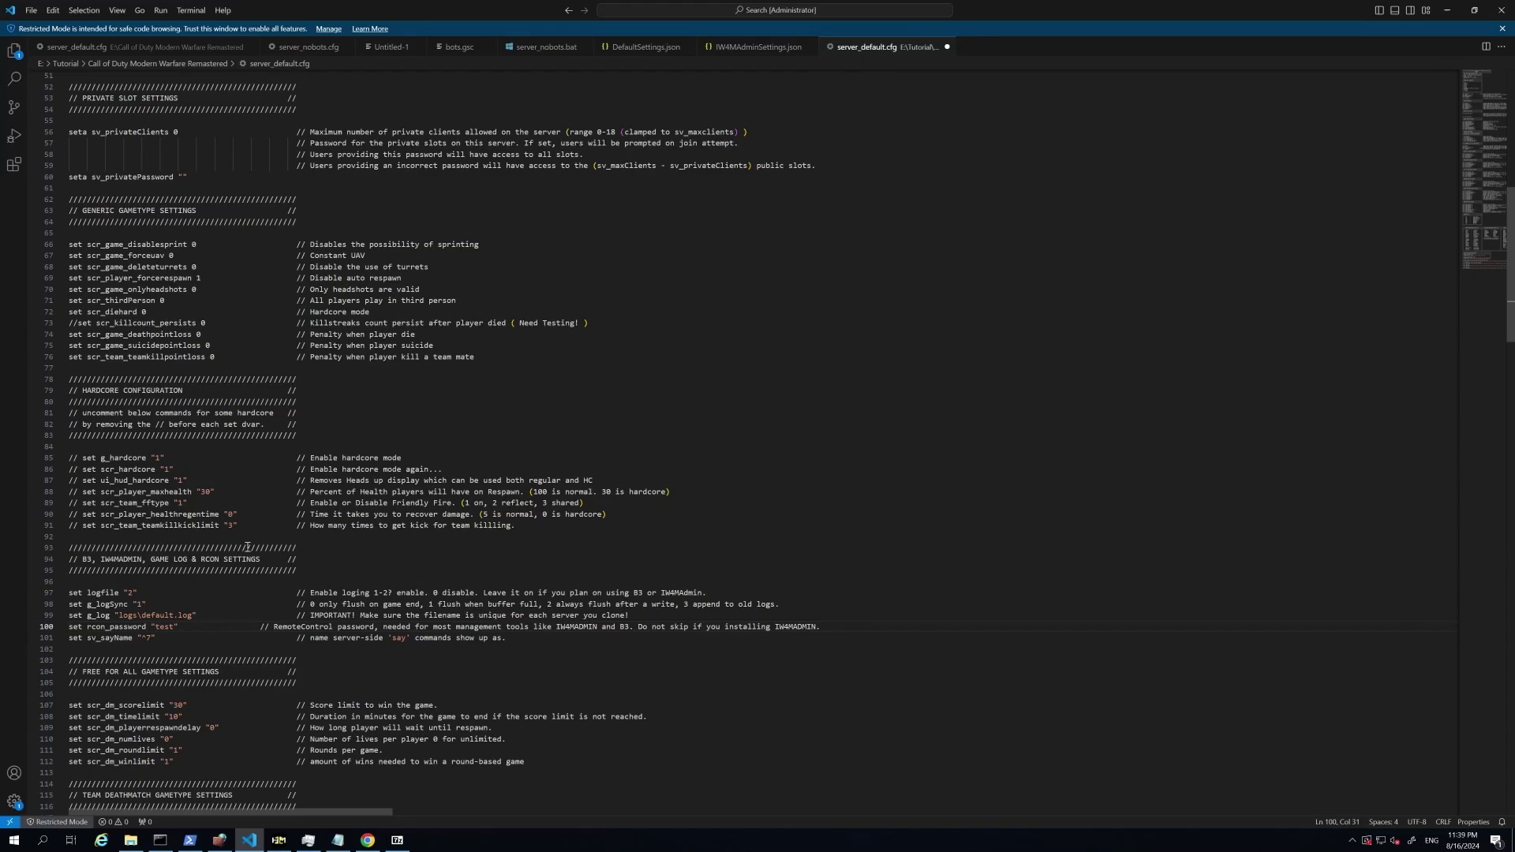
Step: Look over the gametype and map rotation settings, then save server_default.cfg with Ctrl+S
scroll(247, 547, down, 5)
scroll(215, 540, down, 2)
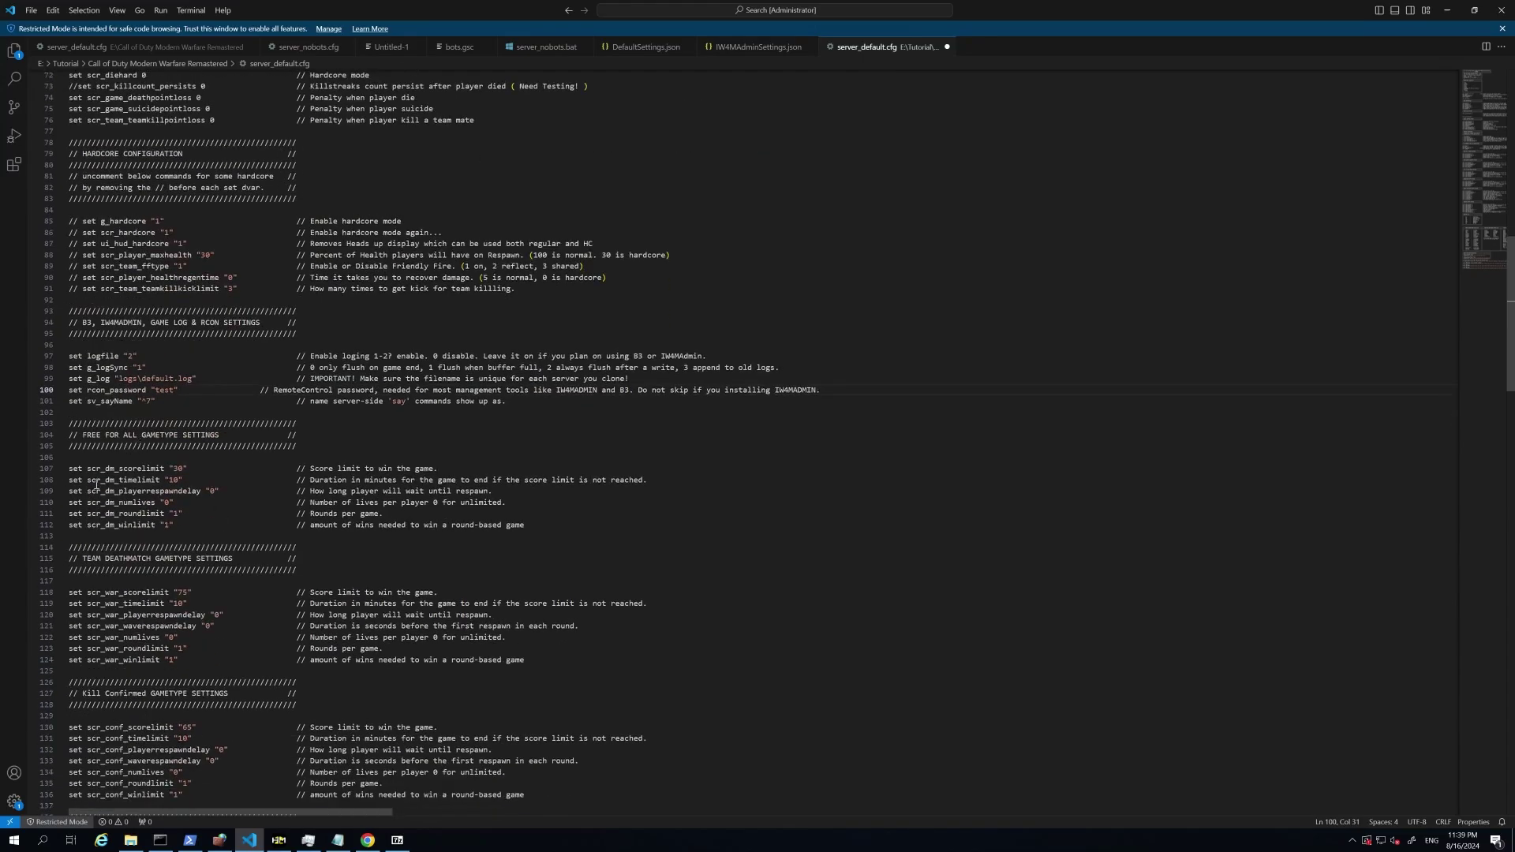
scroll(95, 484, down, 20)
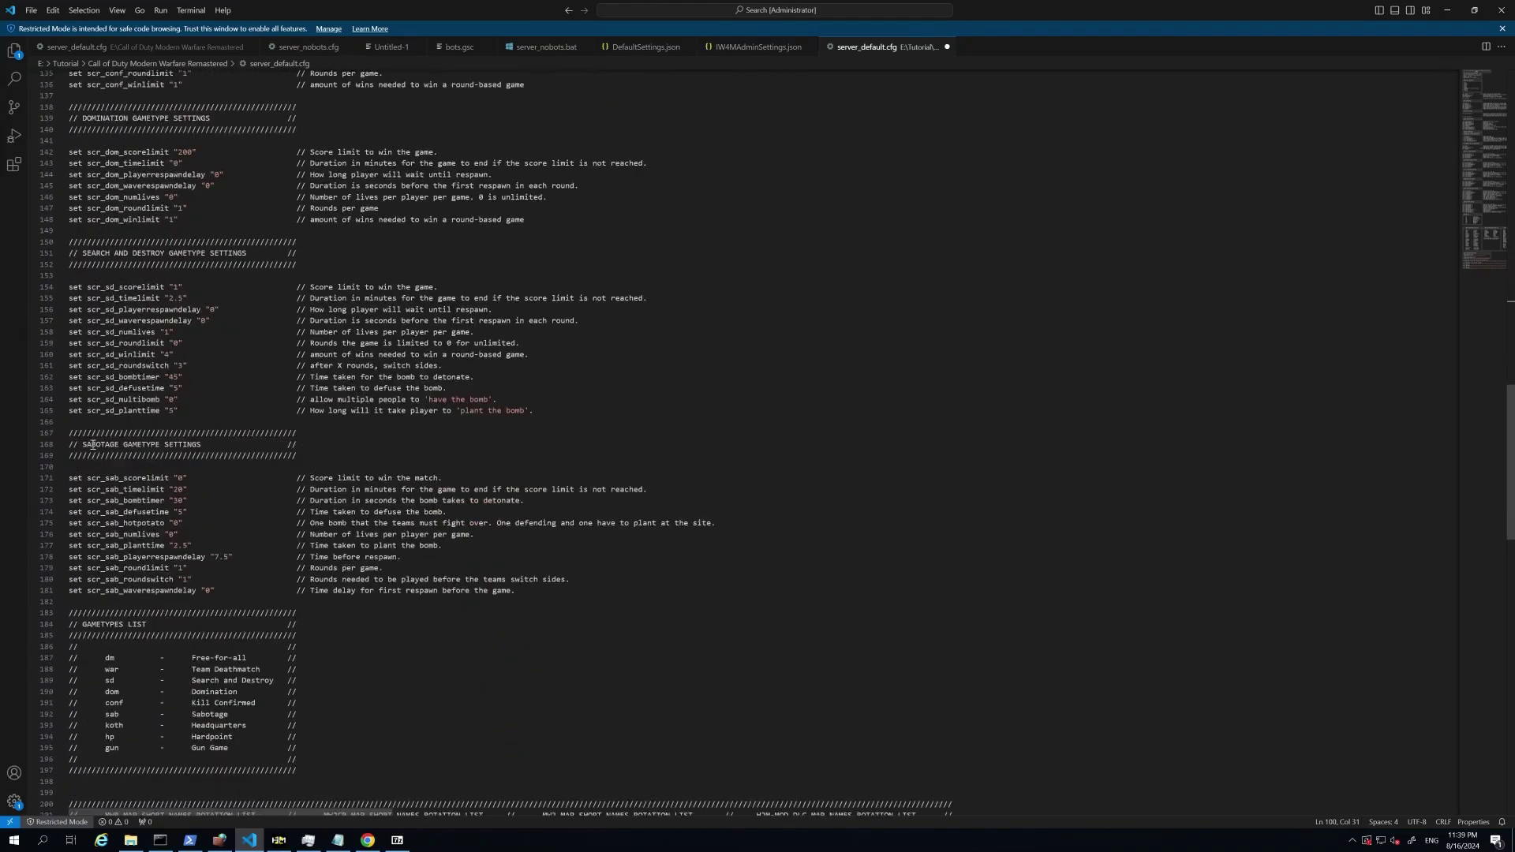
scroll(92, 446, down, 18)
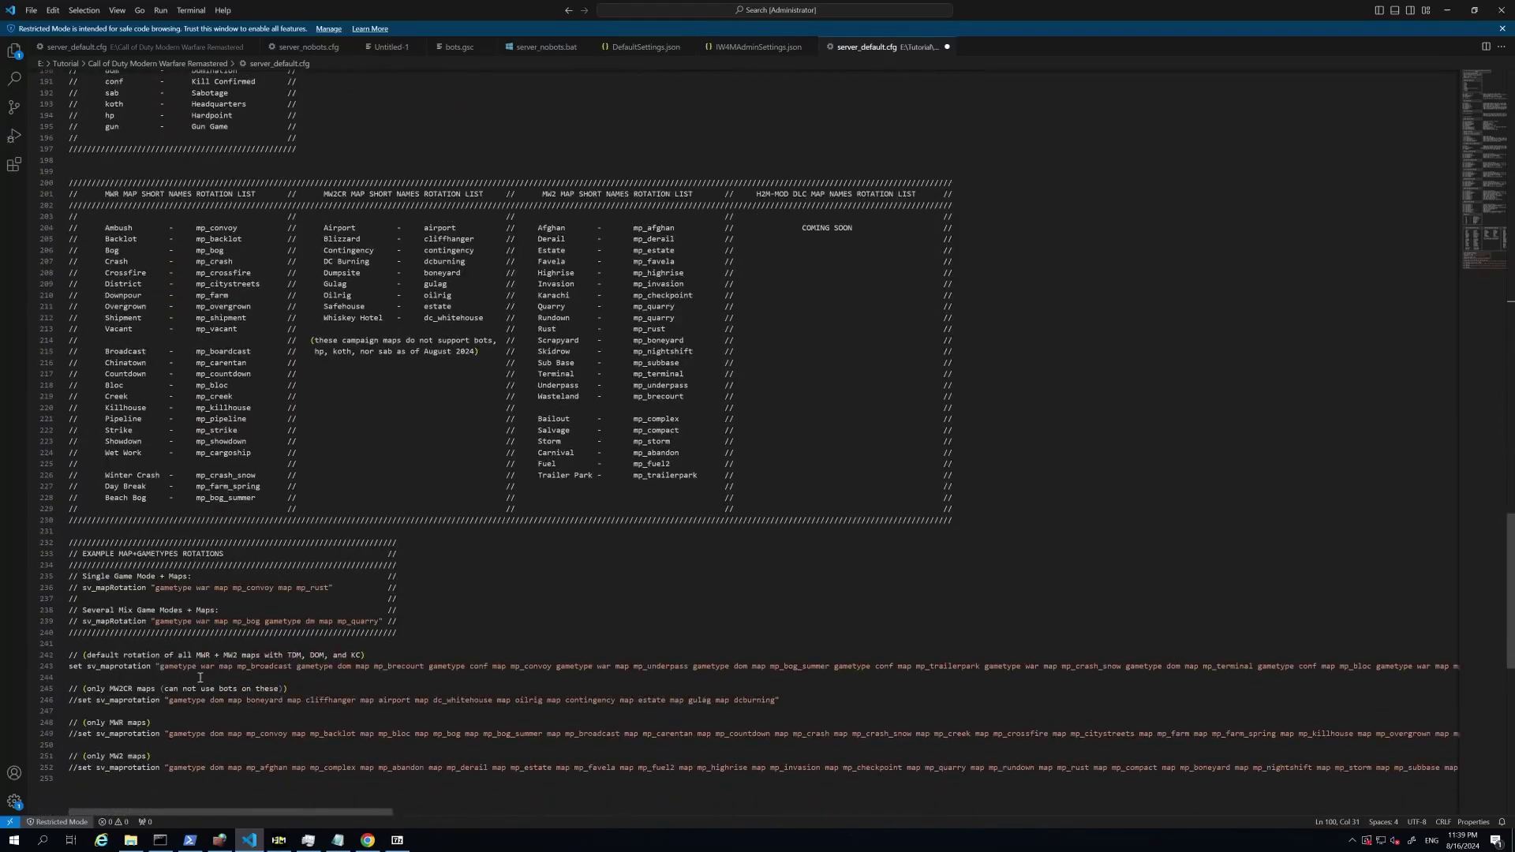
scroll(199, 678, down, 3)
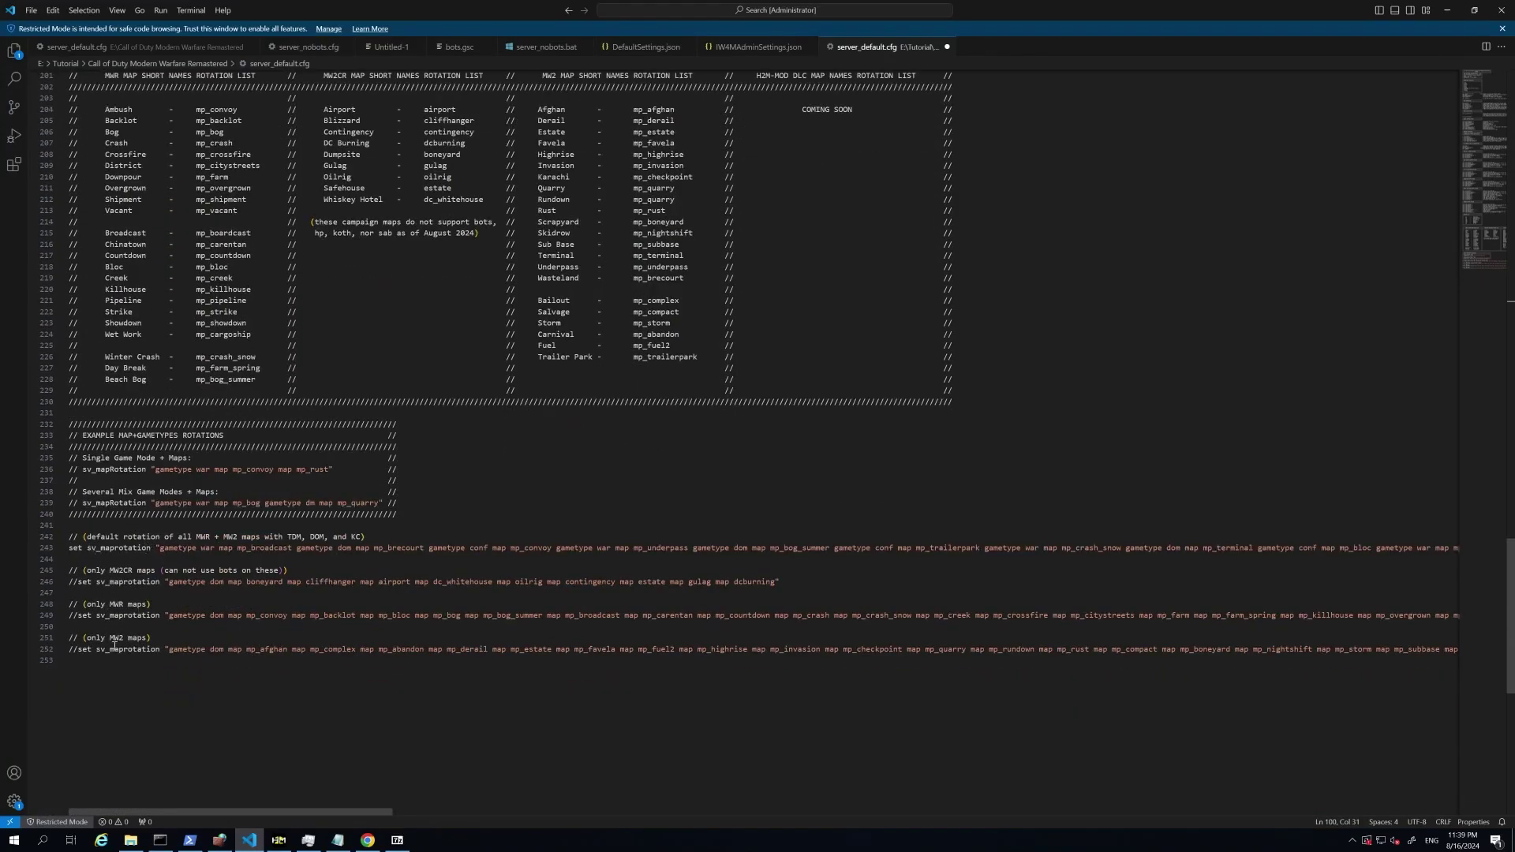
scroll(391, 356, up, 3)
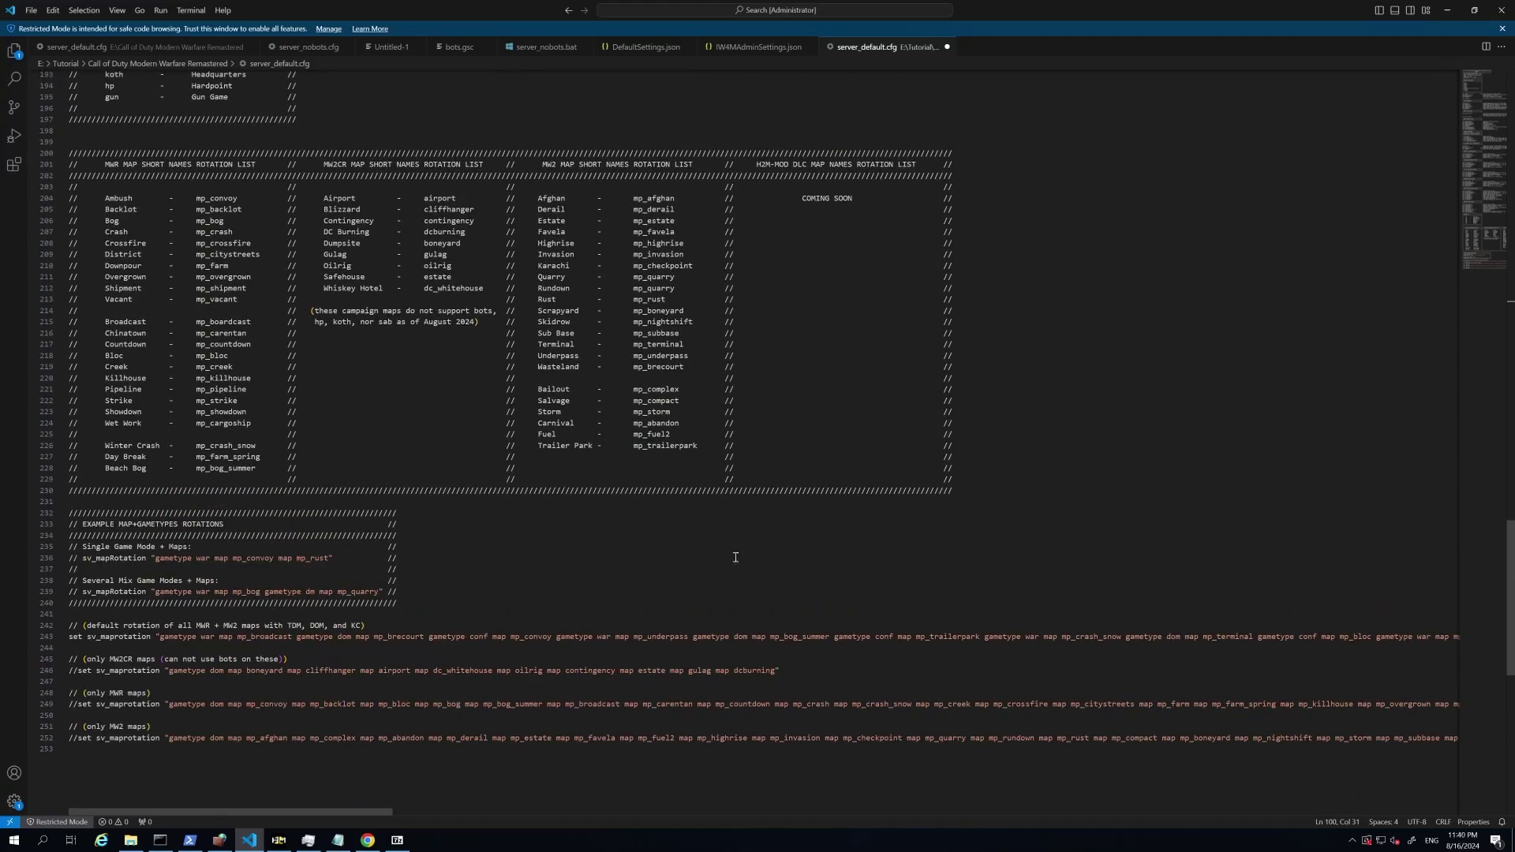
click(561, 524)
key(ctrl+s)
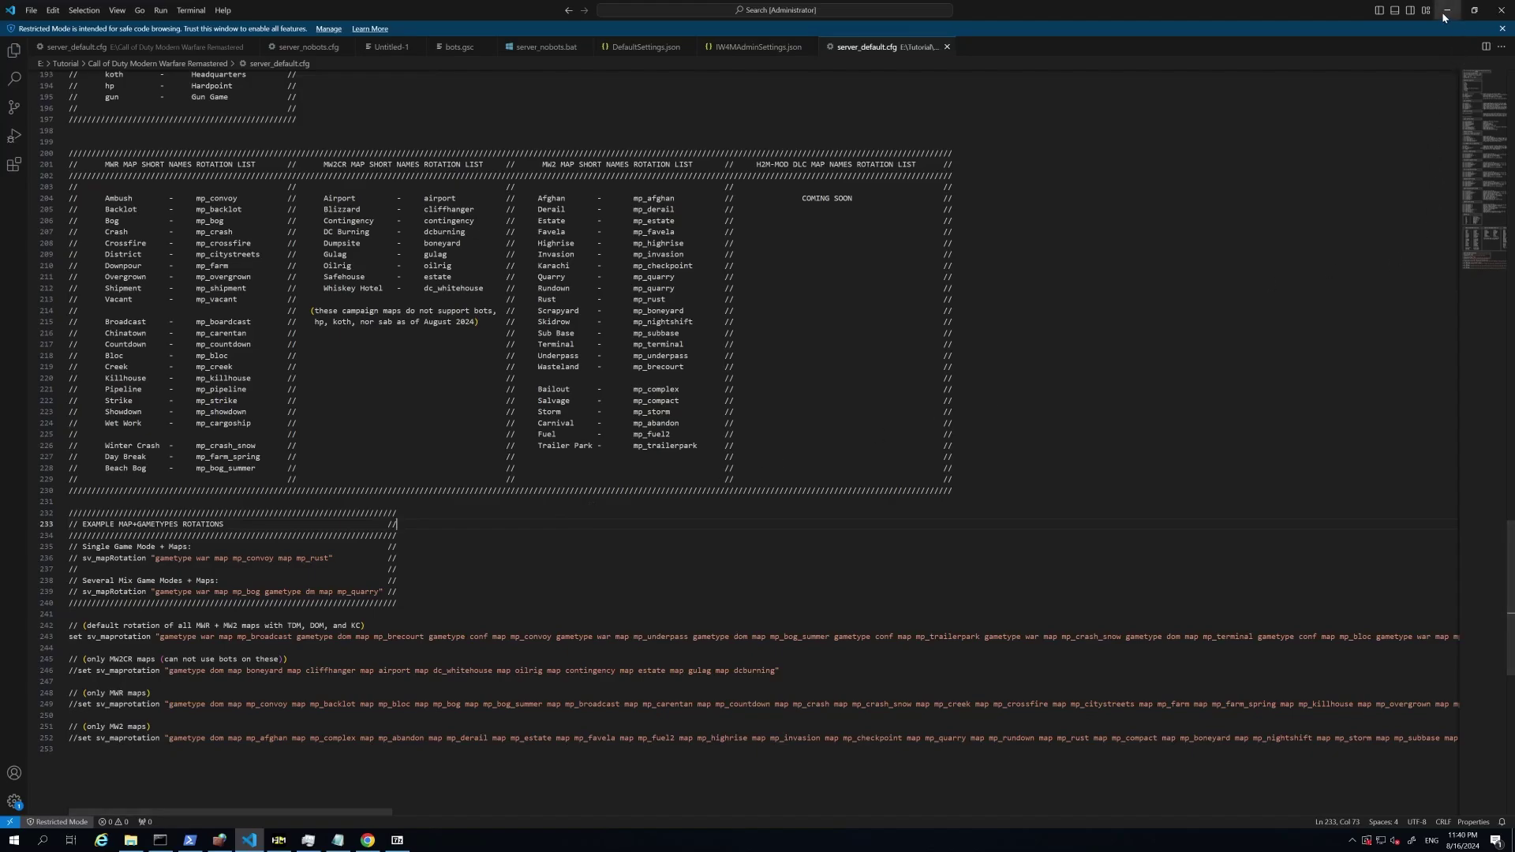
Step: Run server_default.bat to start TEst server on mp_crash at port 27018 with bots.gsc loaded
click(1445, 12)
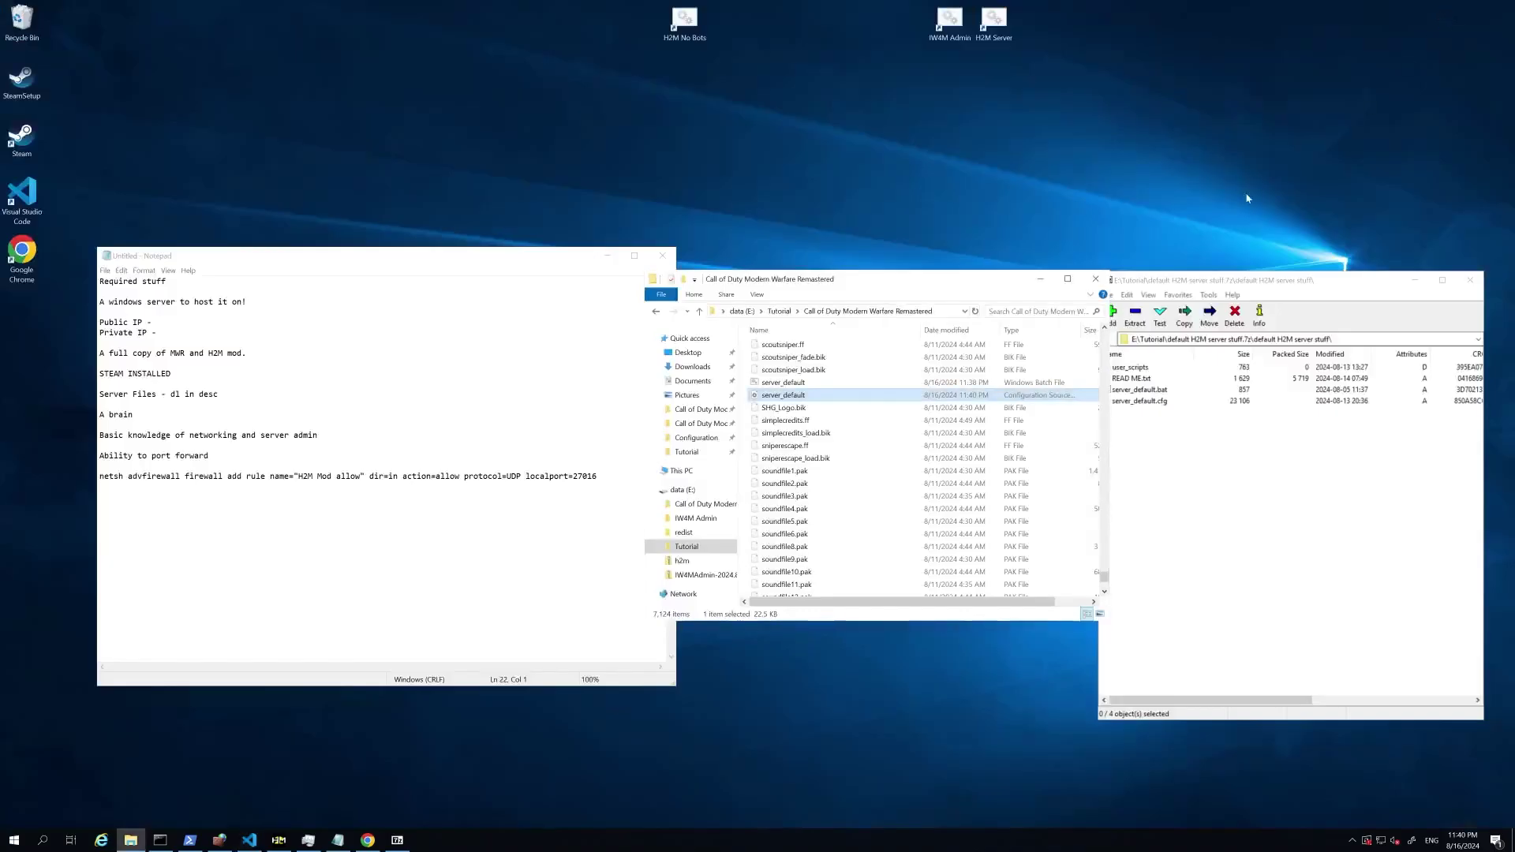
click(784, 384)
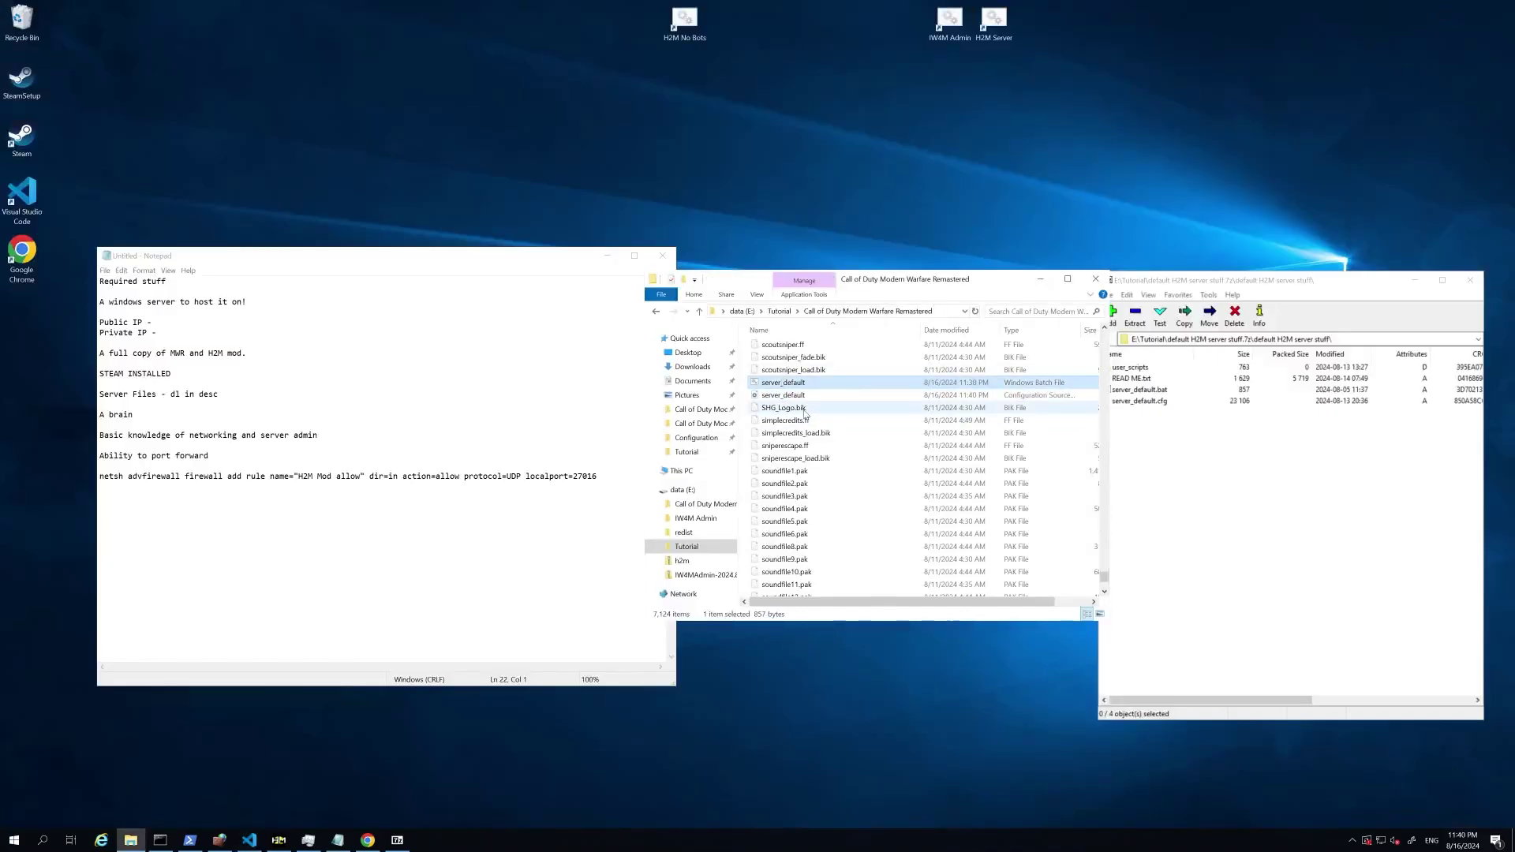
double_click(779, 383)
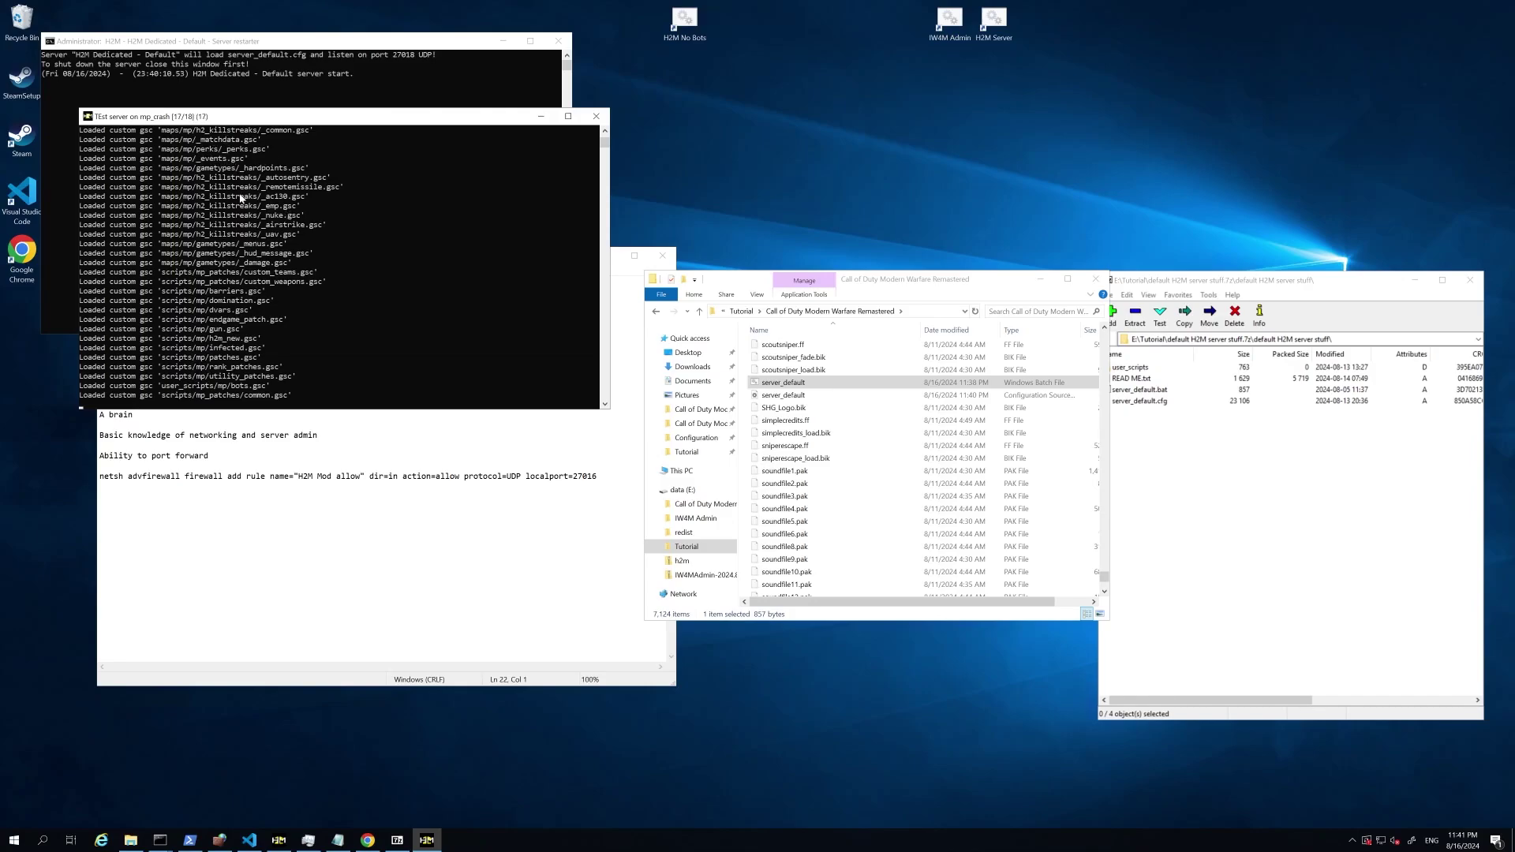
scroll(210, 272, up, 10)
click(220, 158)
Step: Open an administrator PowerShell and copy the netsh firewall command from the notes
right_click(24, 838)
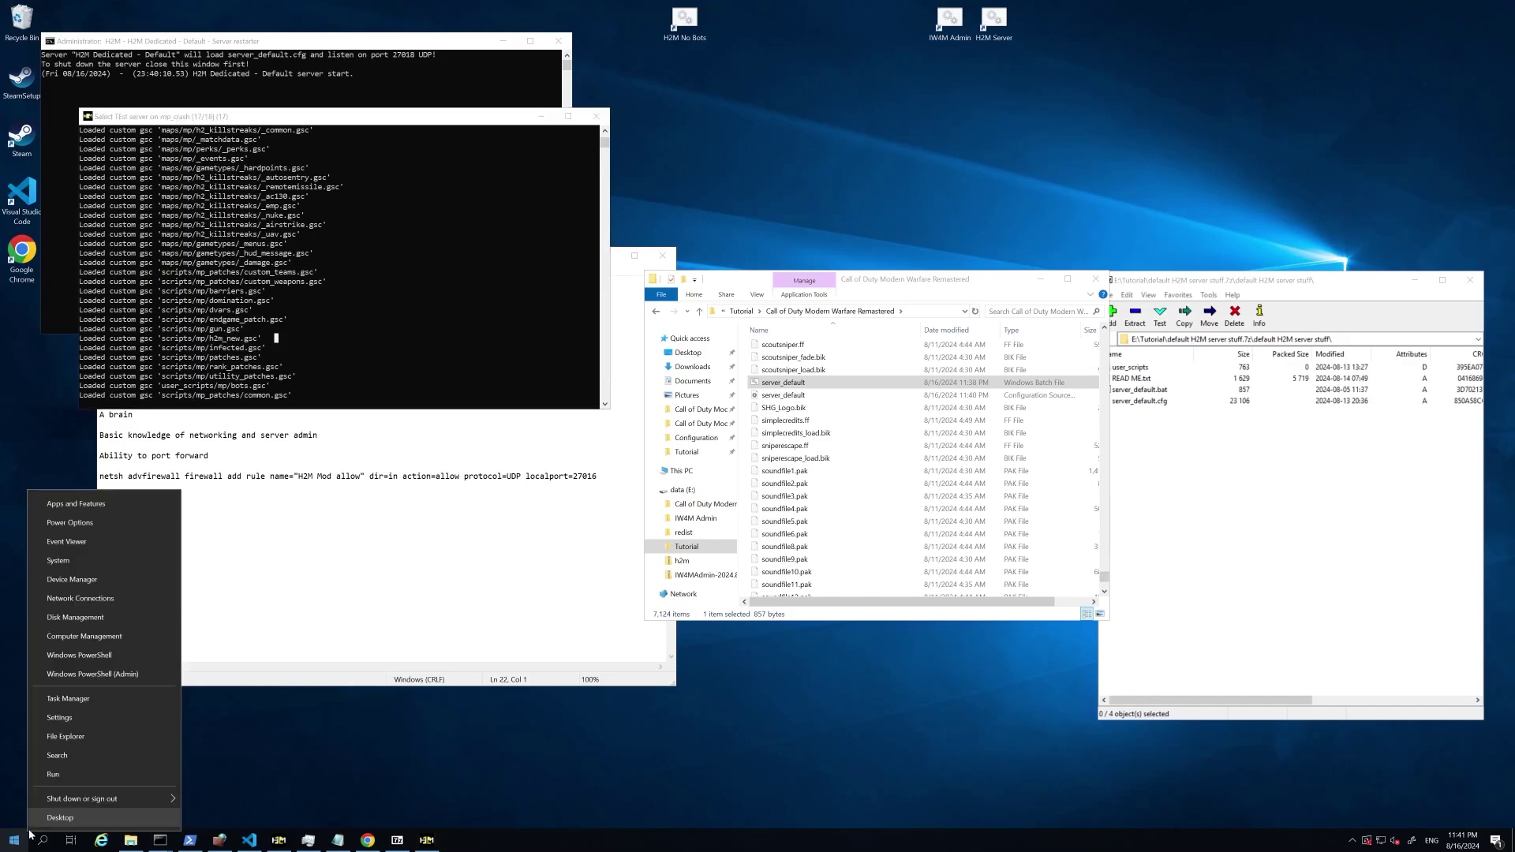
click(122, 676)
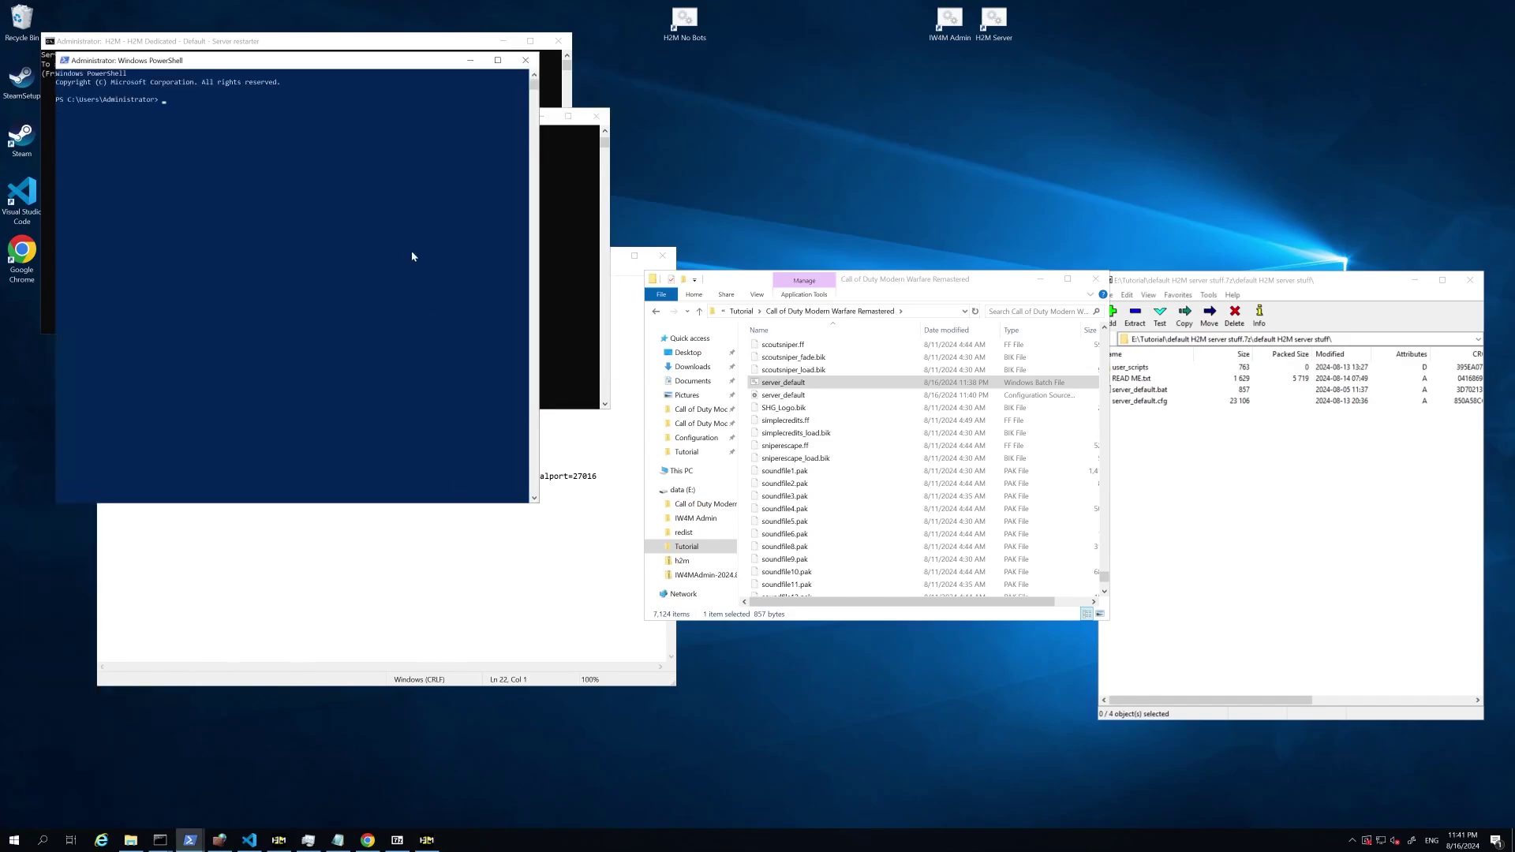
drag(278, 67, 997, 208)
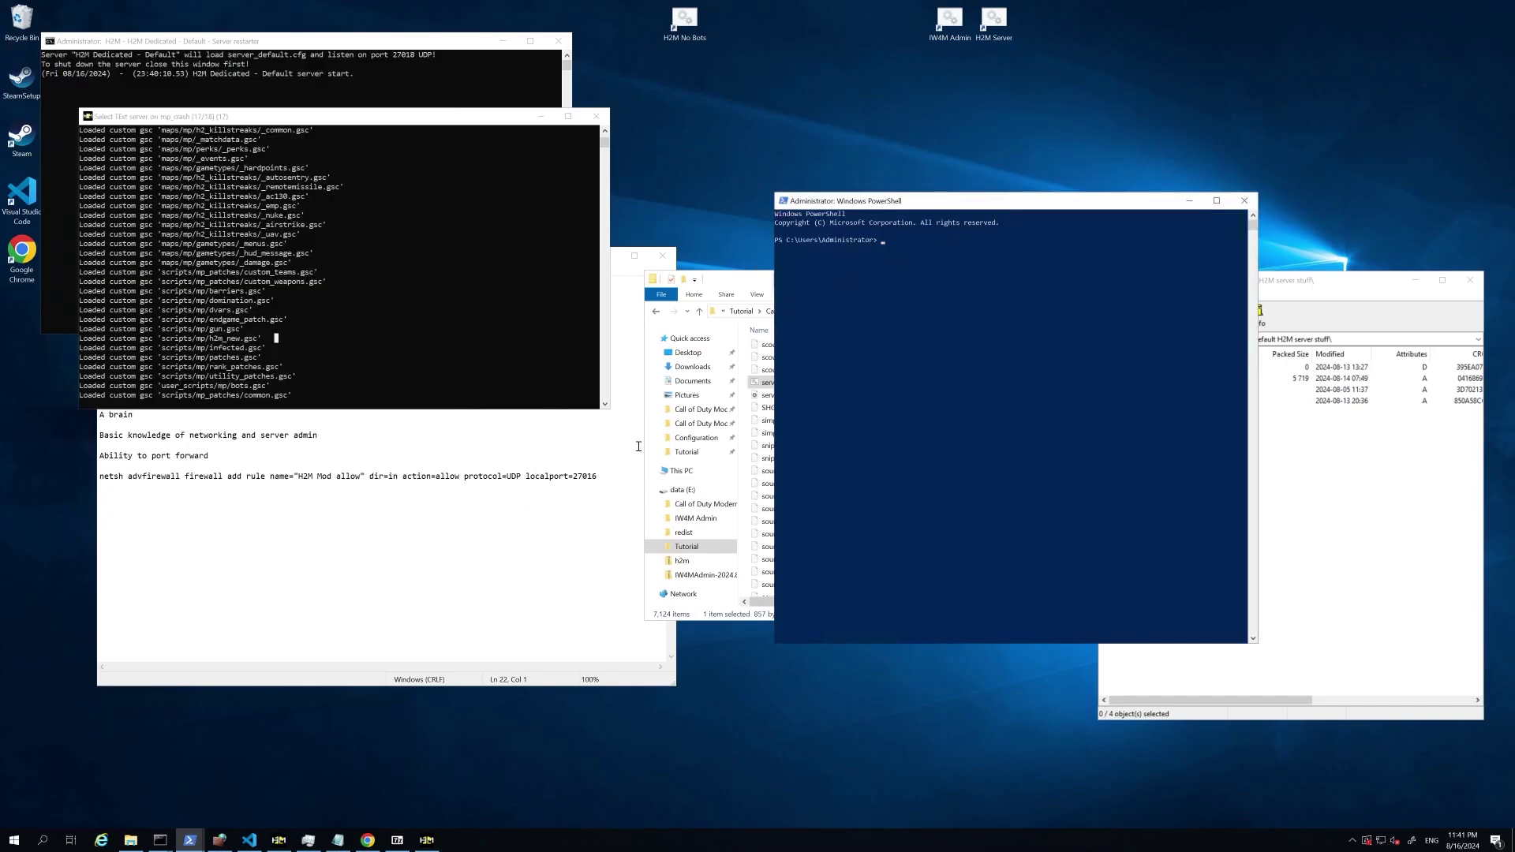
click(607, 481)
drag(607, 481, 85, 477)
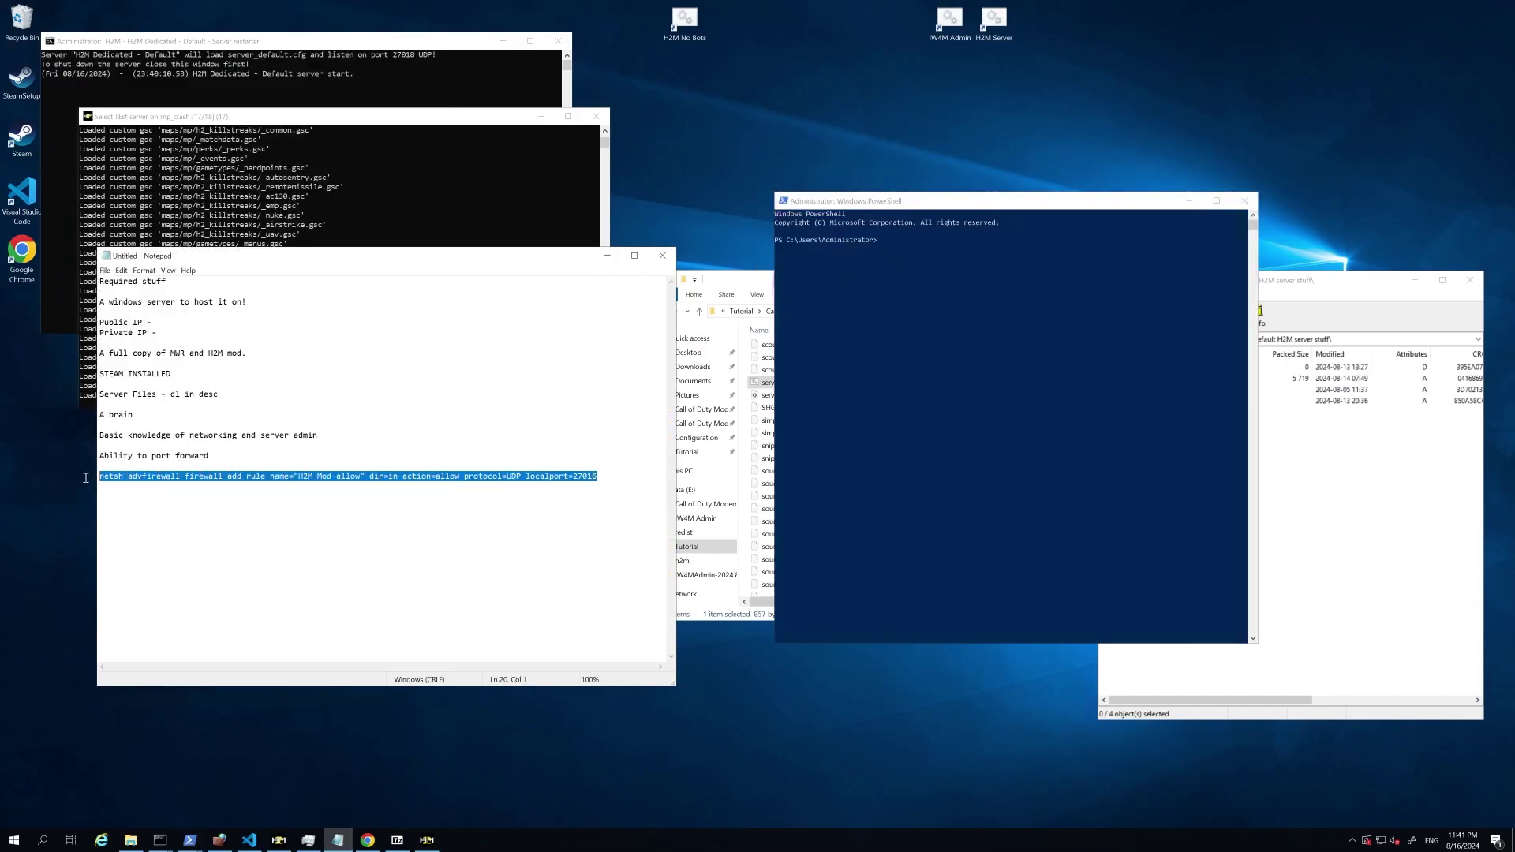
click(590, 483)
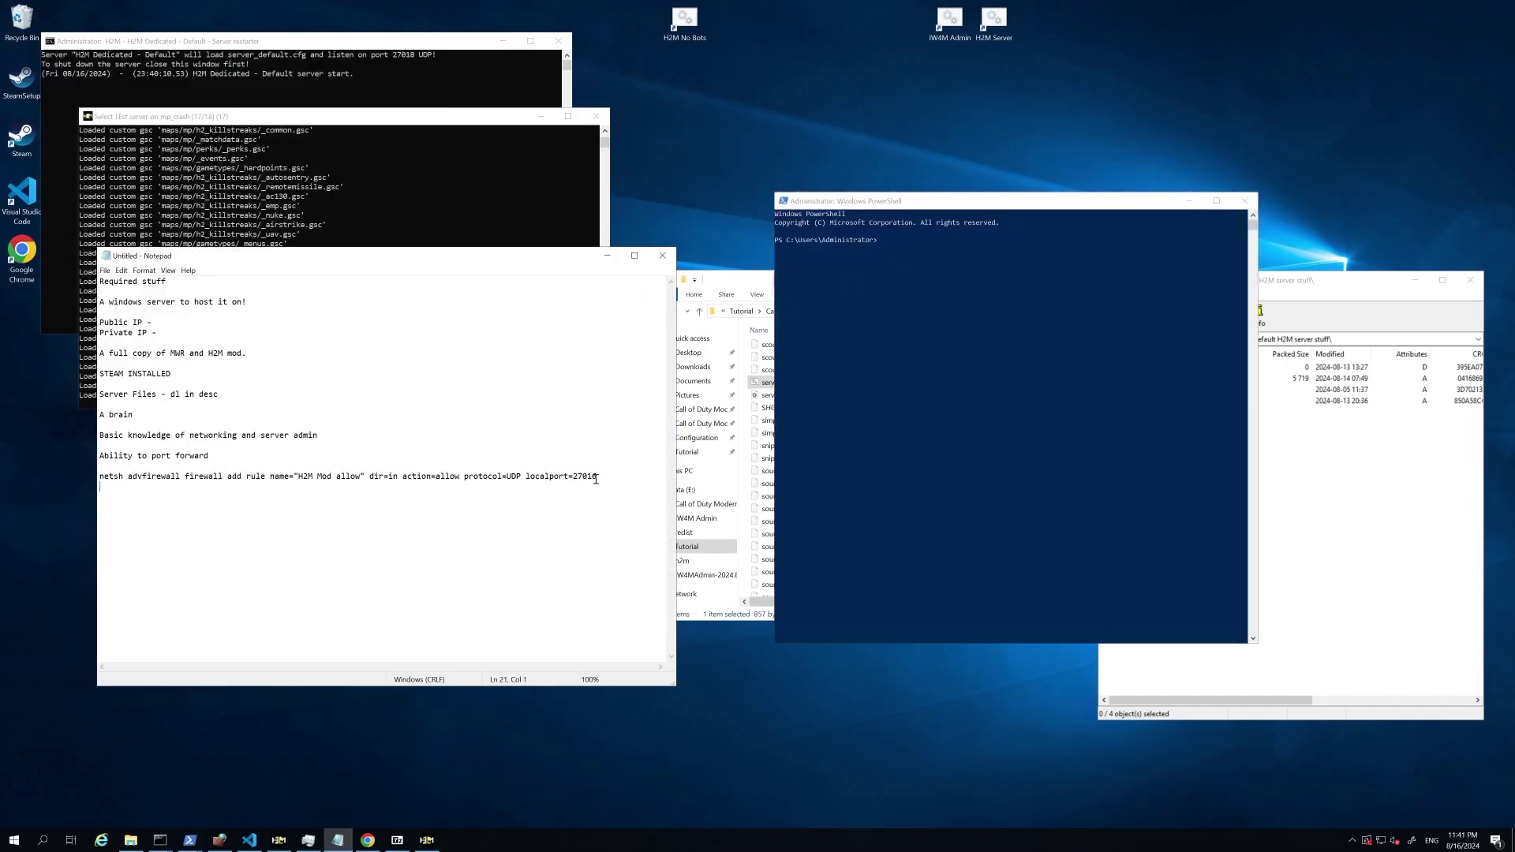
click(596, 479)
click(404, 486)
drag(464, 477, 101, 478)
key(ctrl+c)
click(521, 476)
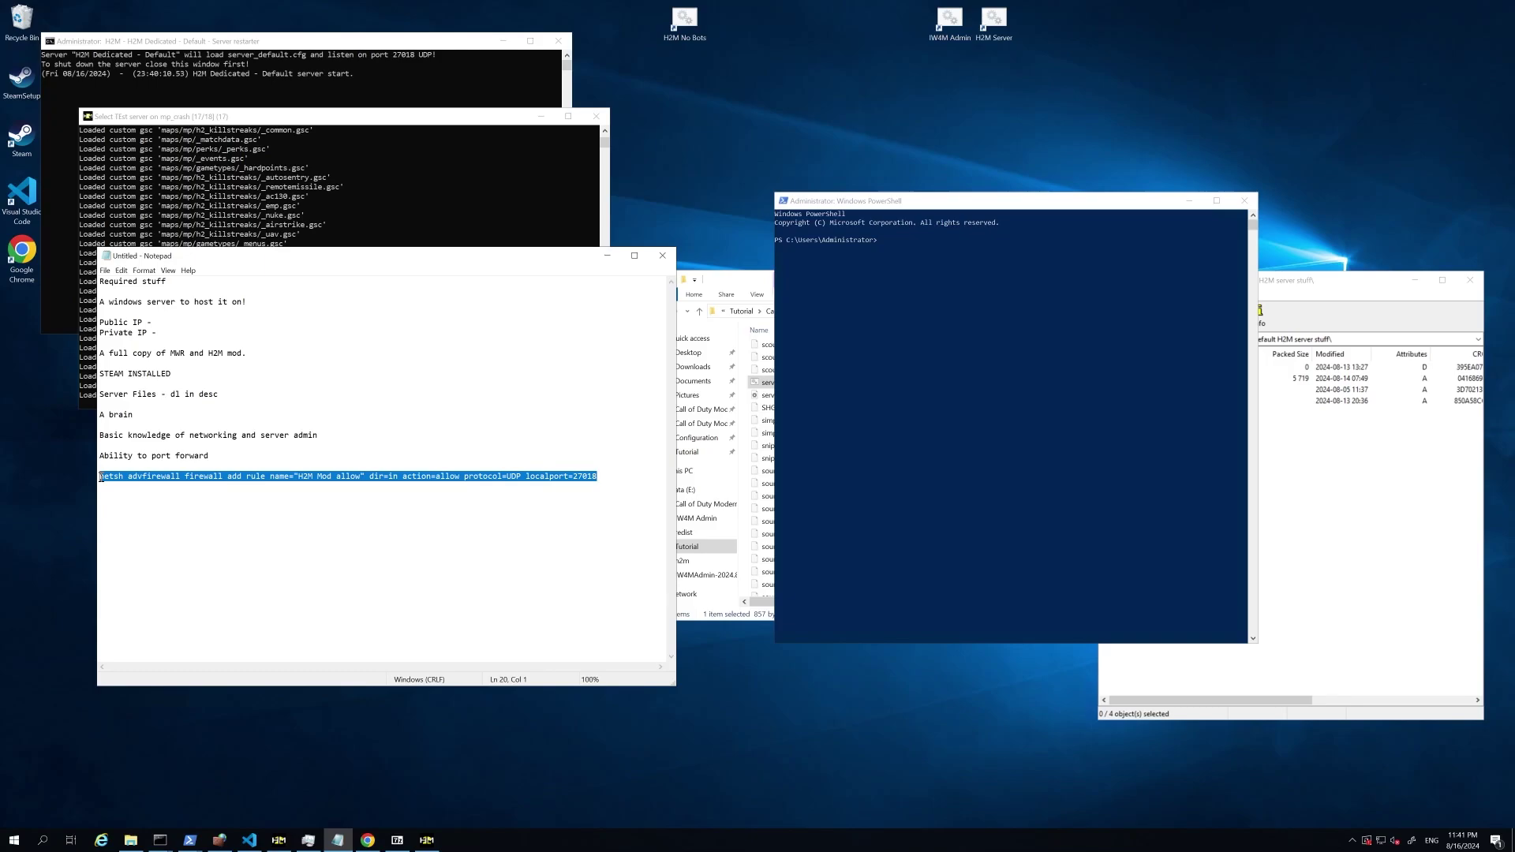
Step: Paste and run the netsh command adding inbound rule 'H2M Mod allow' for UDP 27018
click(933, 468)
right_click(933, 468)
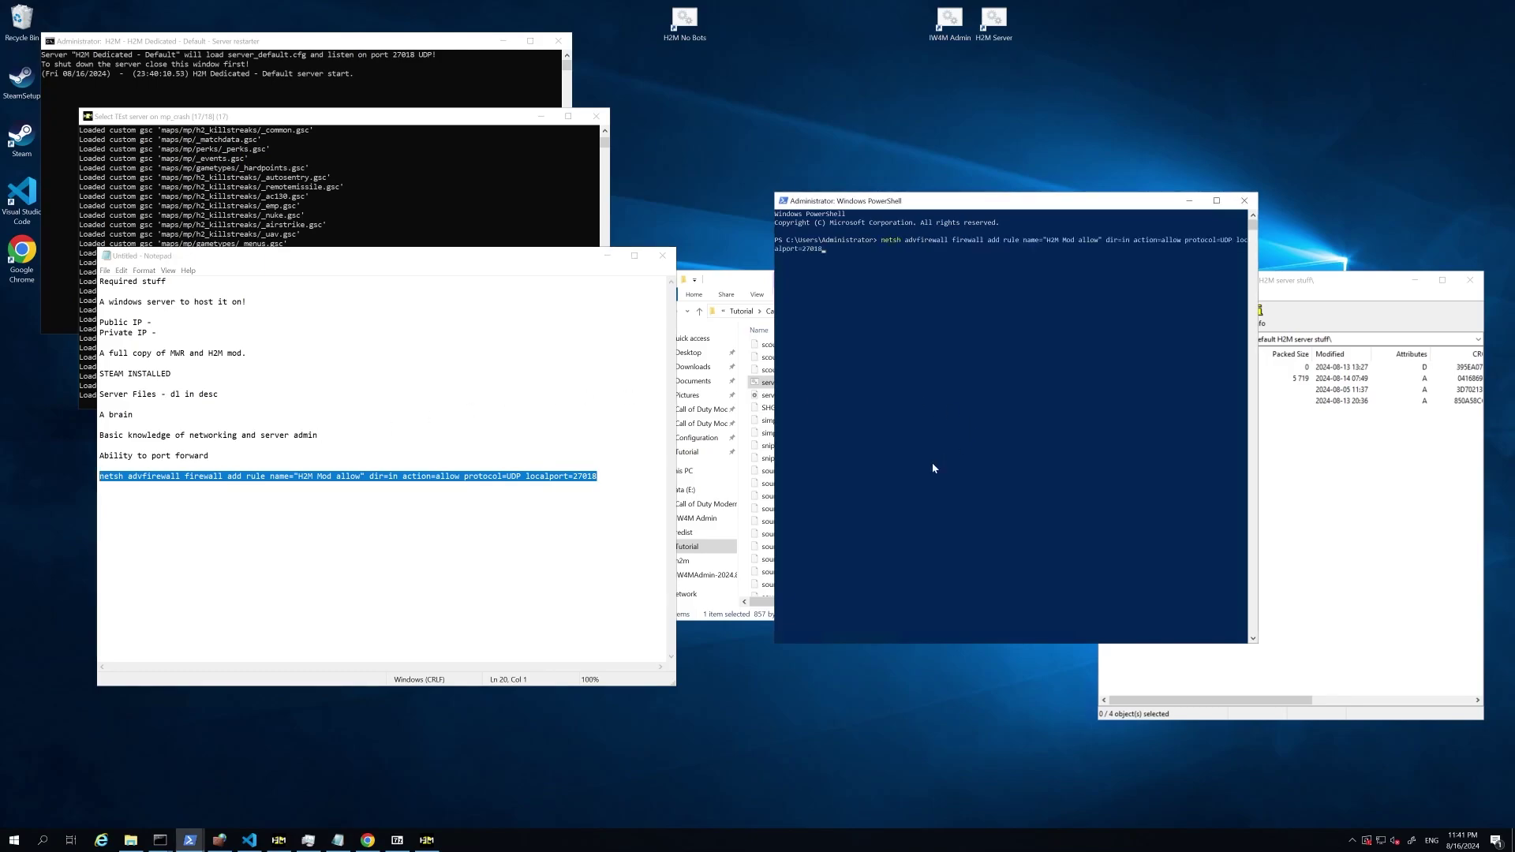
key(Return)
click(580, 498)
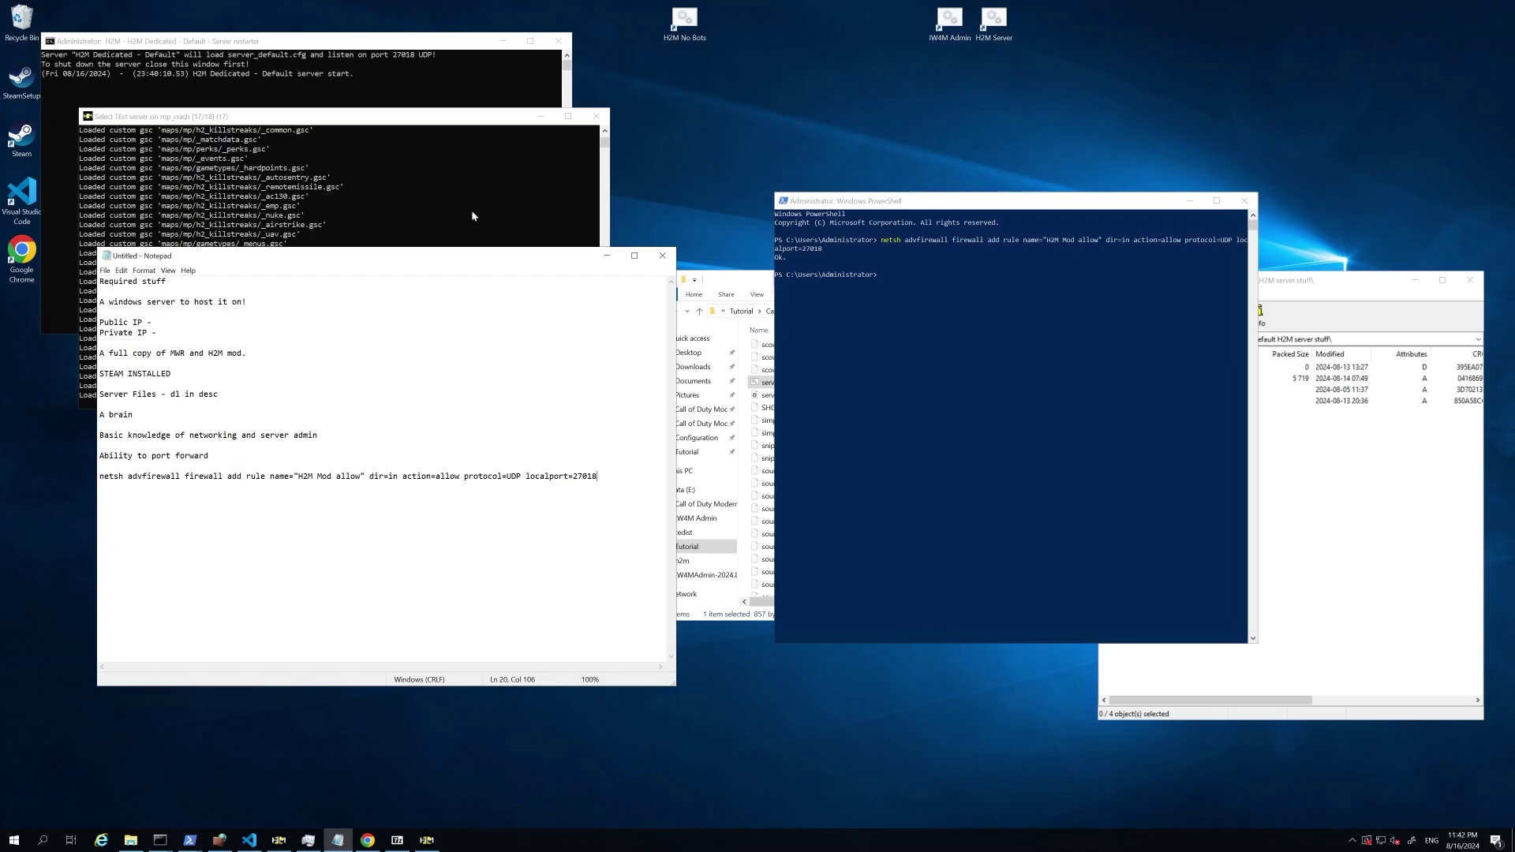
click(380, 205)
Step: Run ipconfig and highlight the IPv4 address 192.168.1.45
click(905, 328)
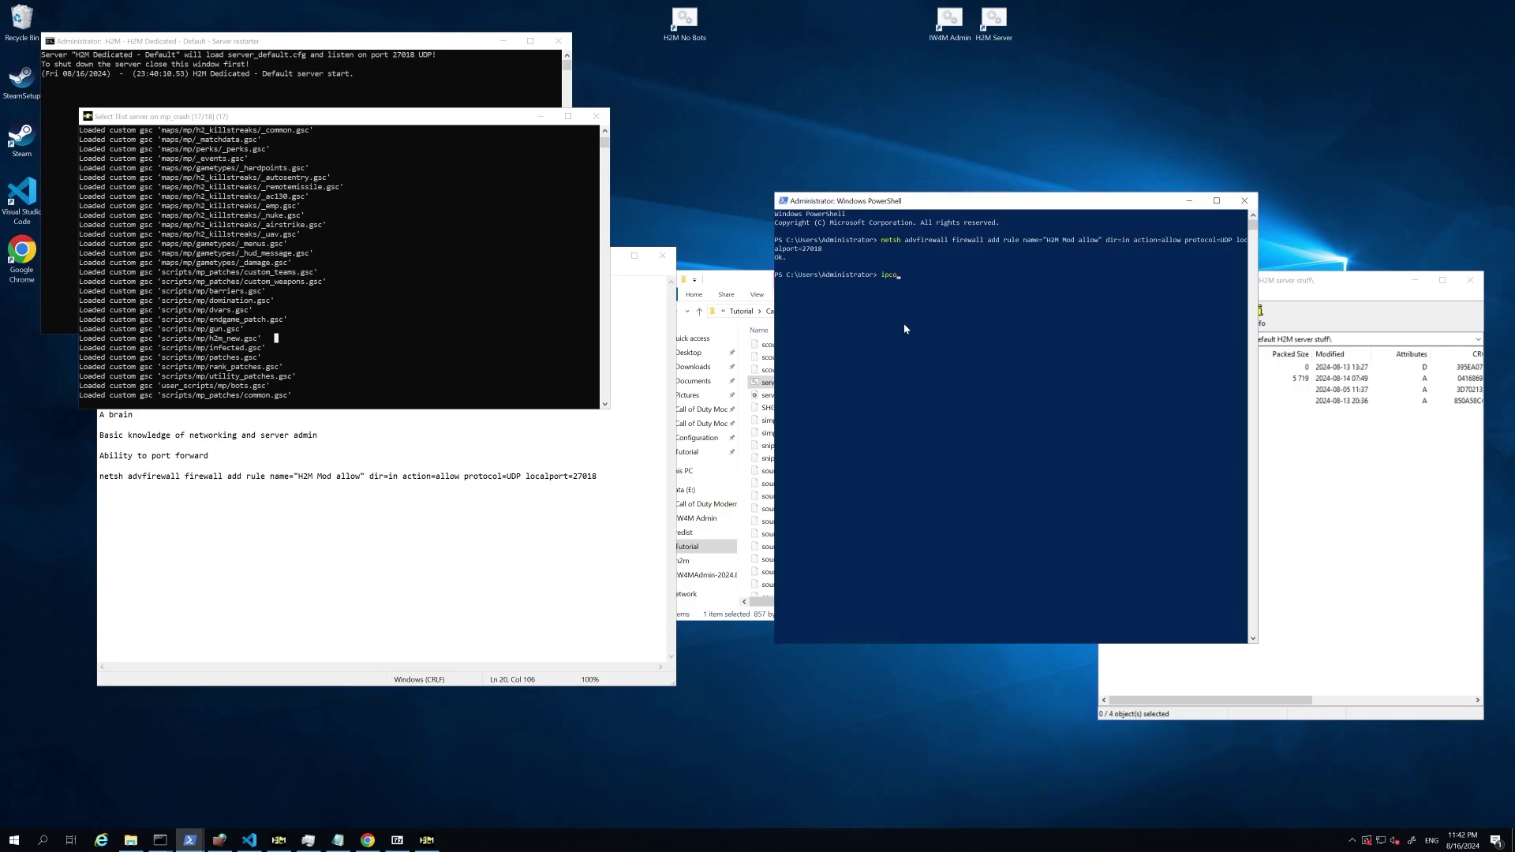
key(Return)
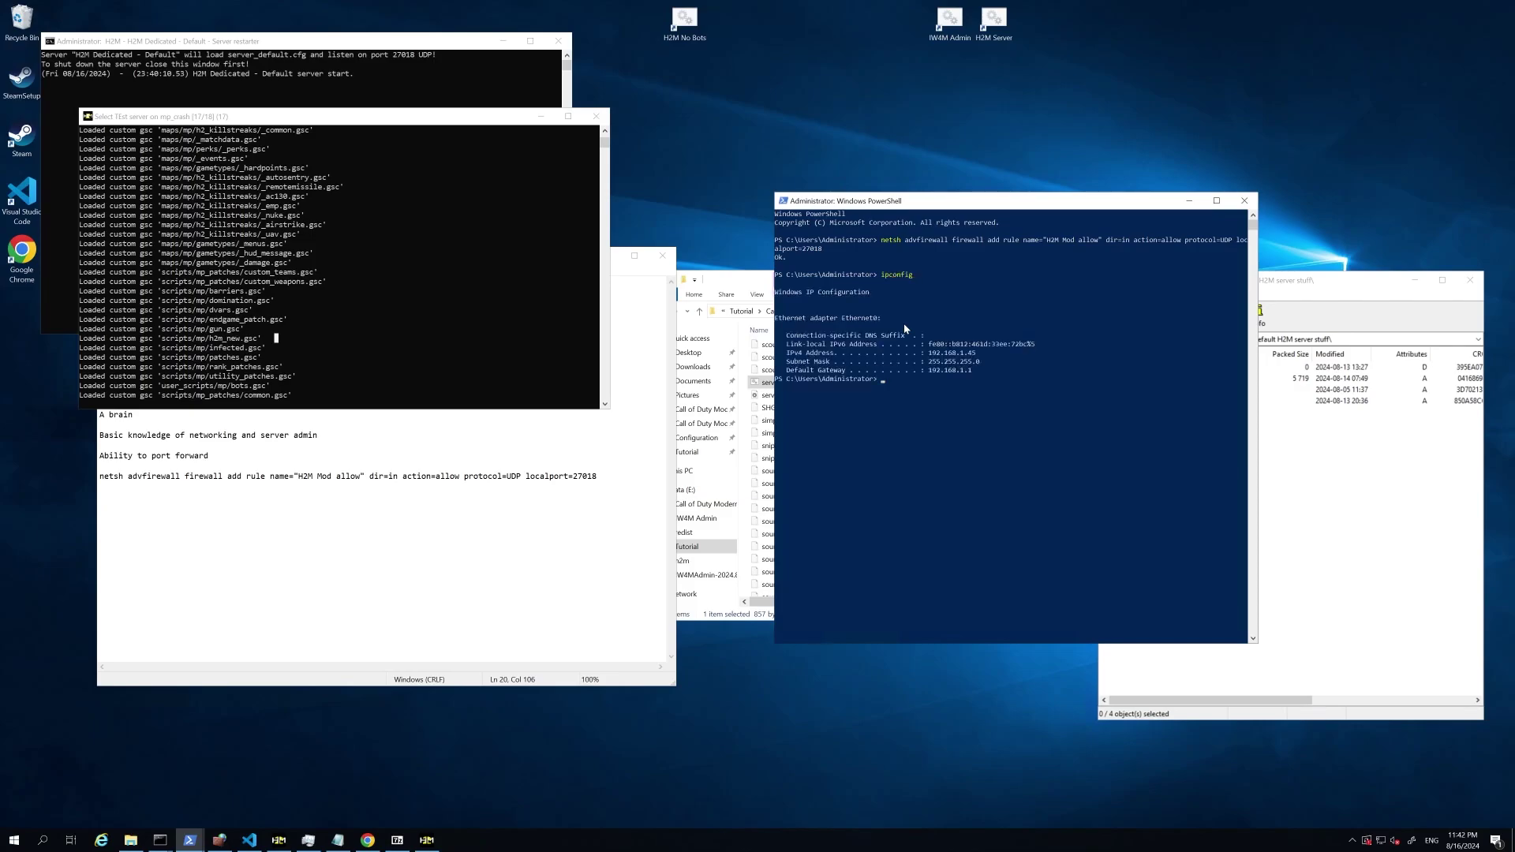
drag(929, 353, 978, 357)
click(971, 354)
mouse_move(979, 355)
mouse_down()
mouse_move(928, 354)
mouse_move(976, 358)
mouse_up()
click(970, 354)
click(989, 361)
Step: Highlight and copy the default gateway address 192.168.1.1
drag(786, 370, 974, 378)
click(931, 371)
right_click(932, 409)
click(453, 512)
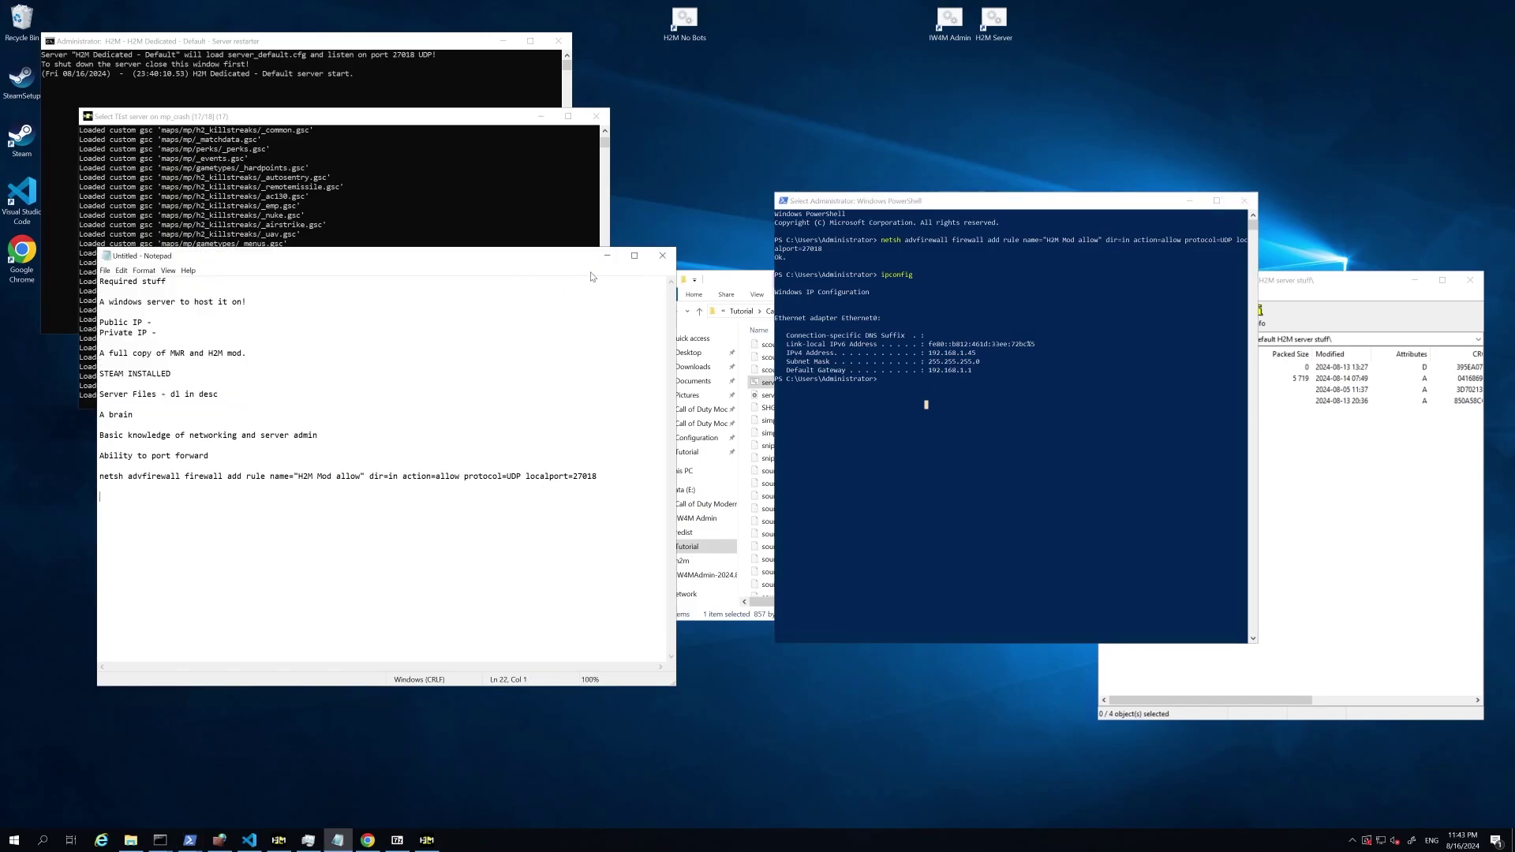
Step: Delete all 13 old items inside Tutorial\iw4admin, then go back up to Tutorial
drag(543, 271, 461, 407)
click(371, 300)
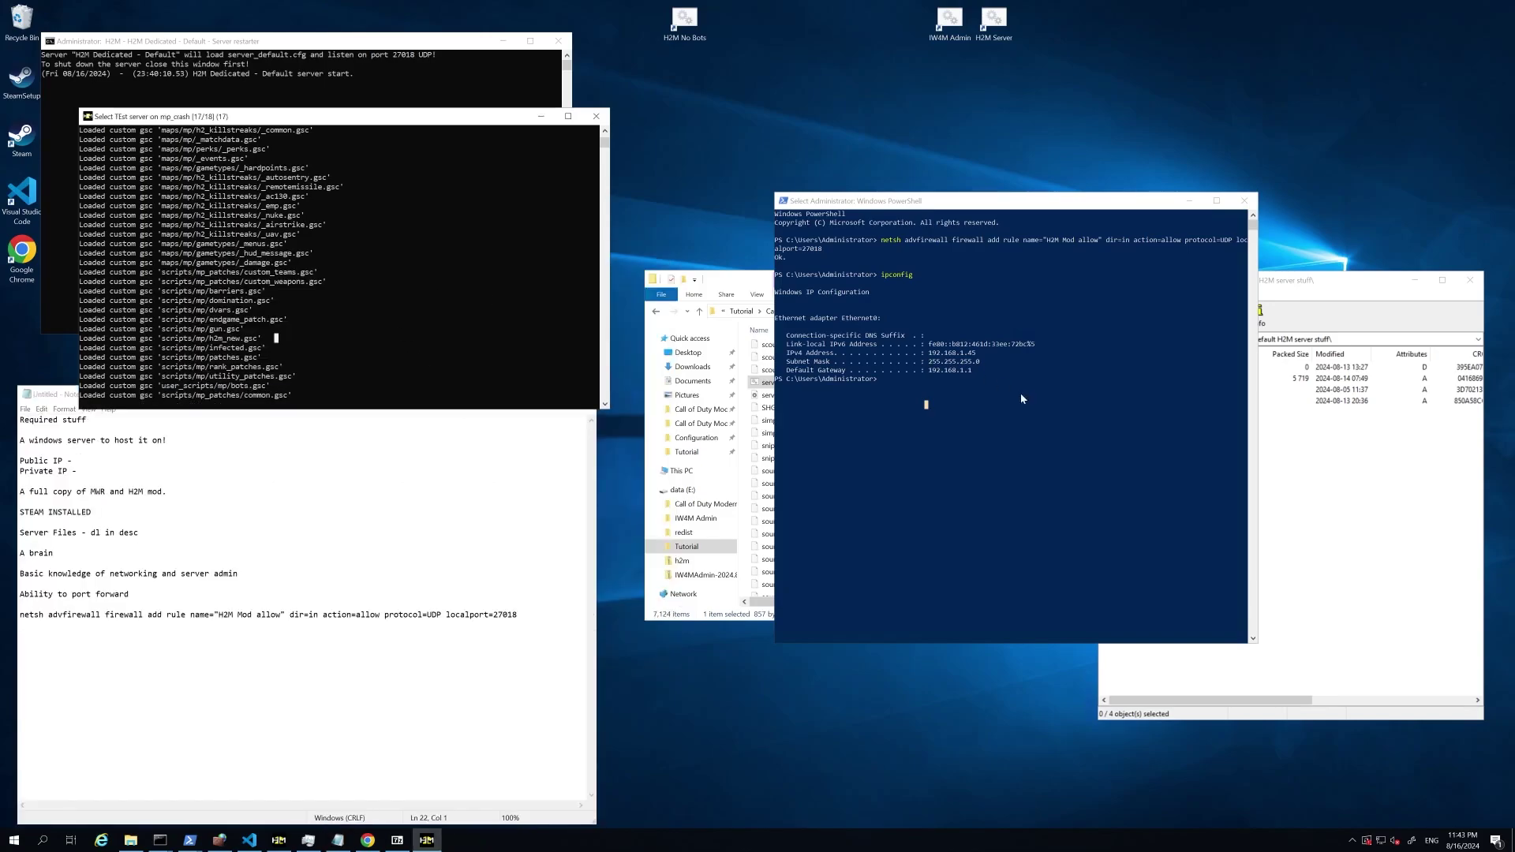
click(734, 286)
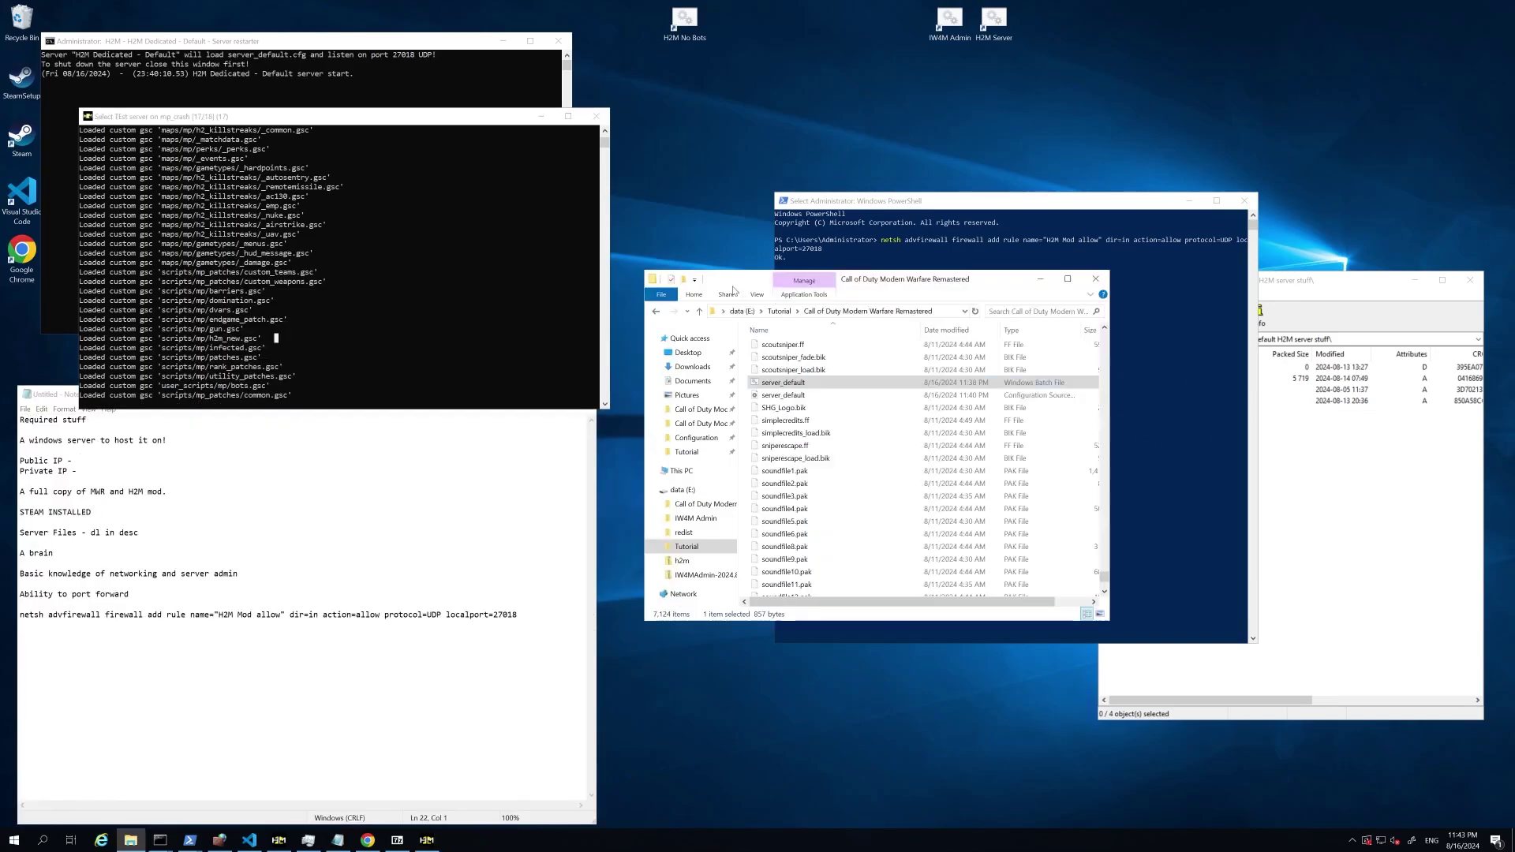
click(782, 311)
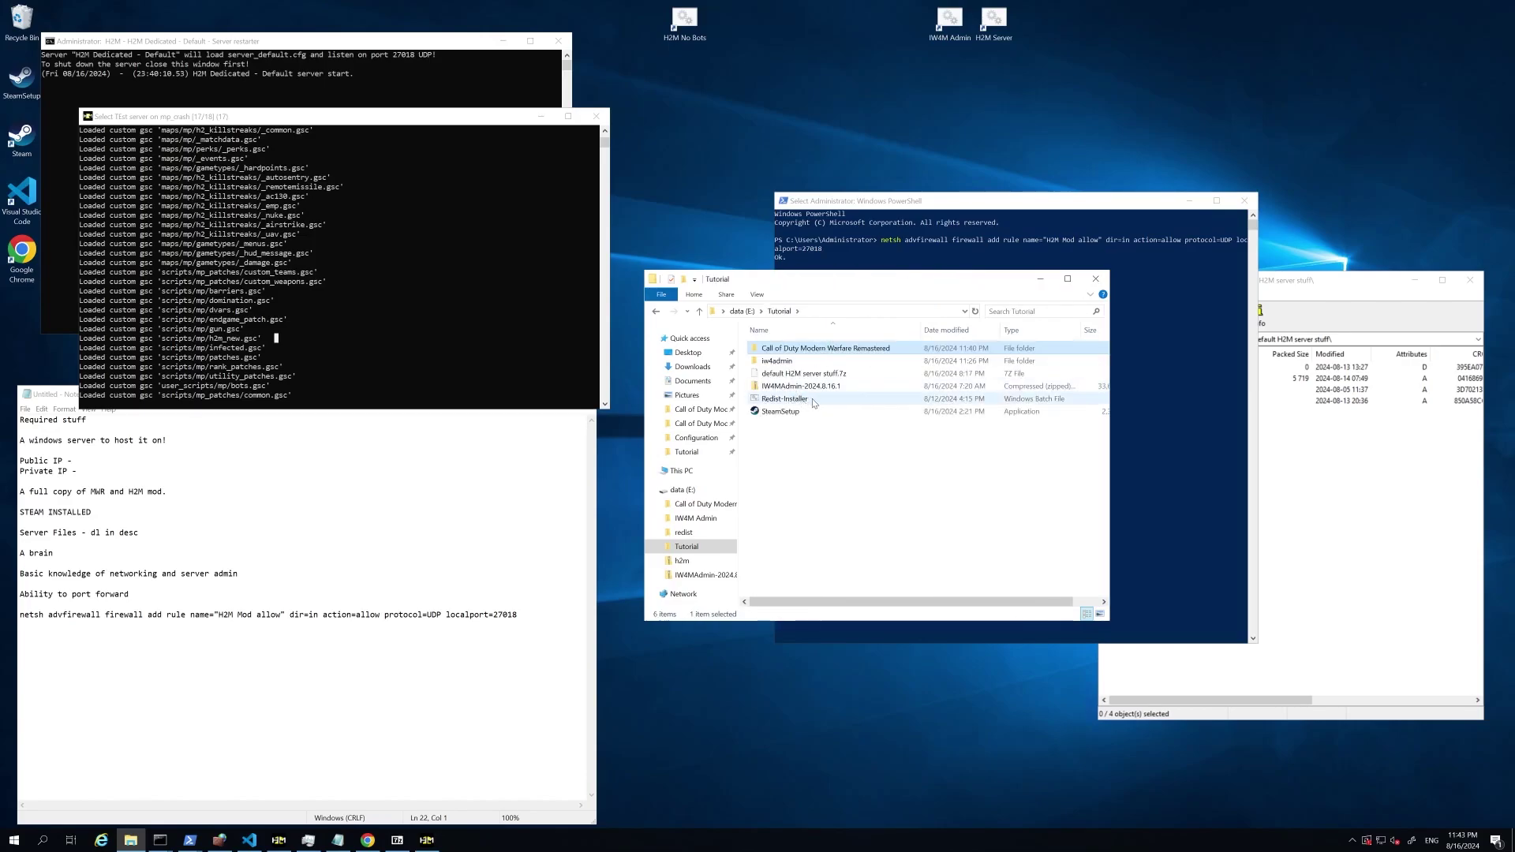
click(841, 383)
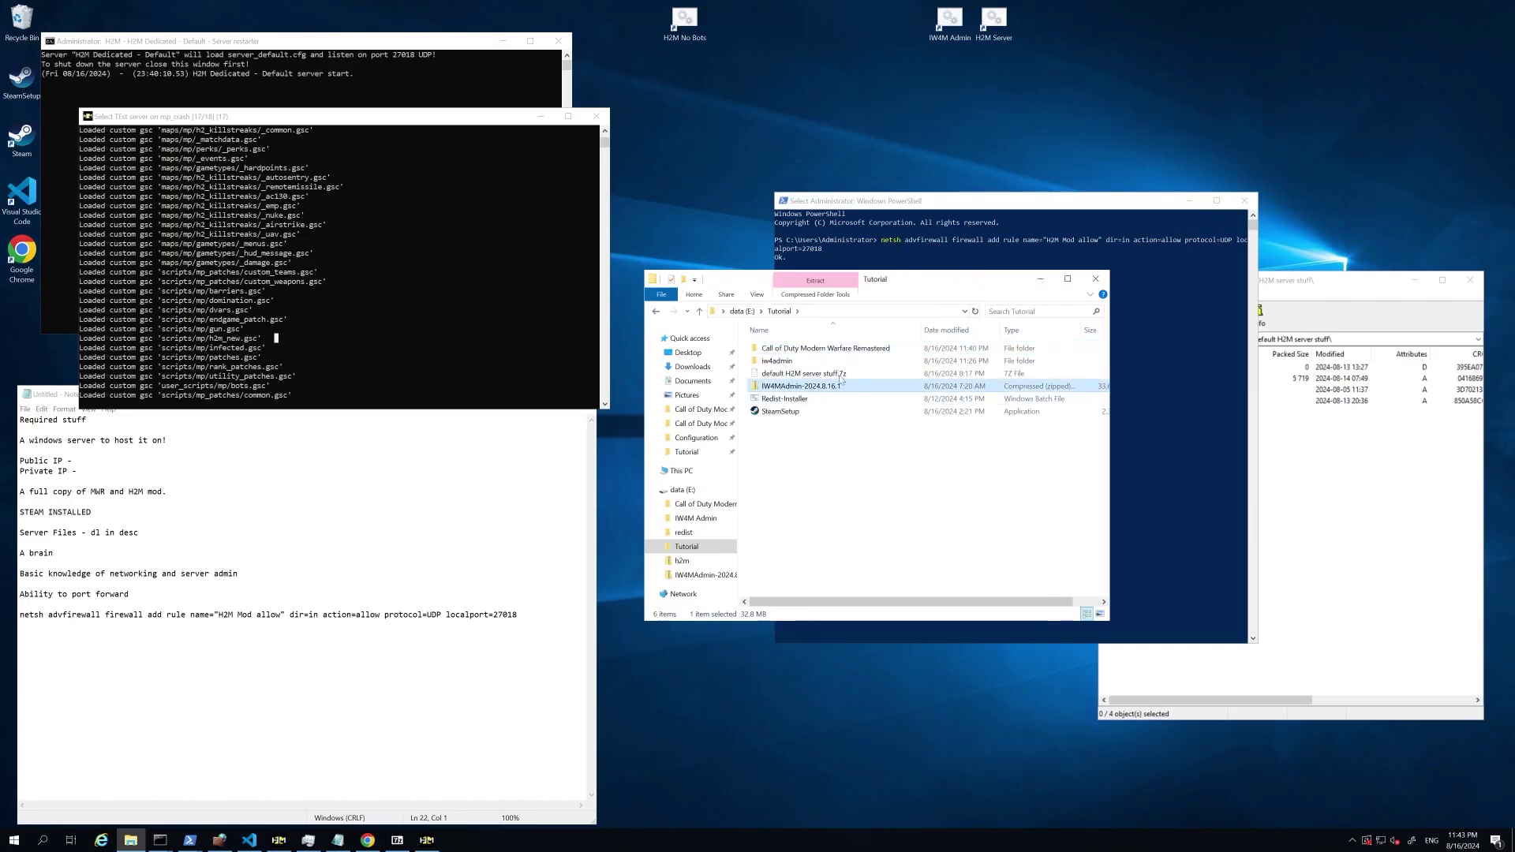
double_click(798, 361)
drag(825, 511, 779, 355)
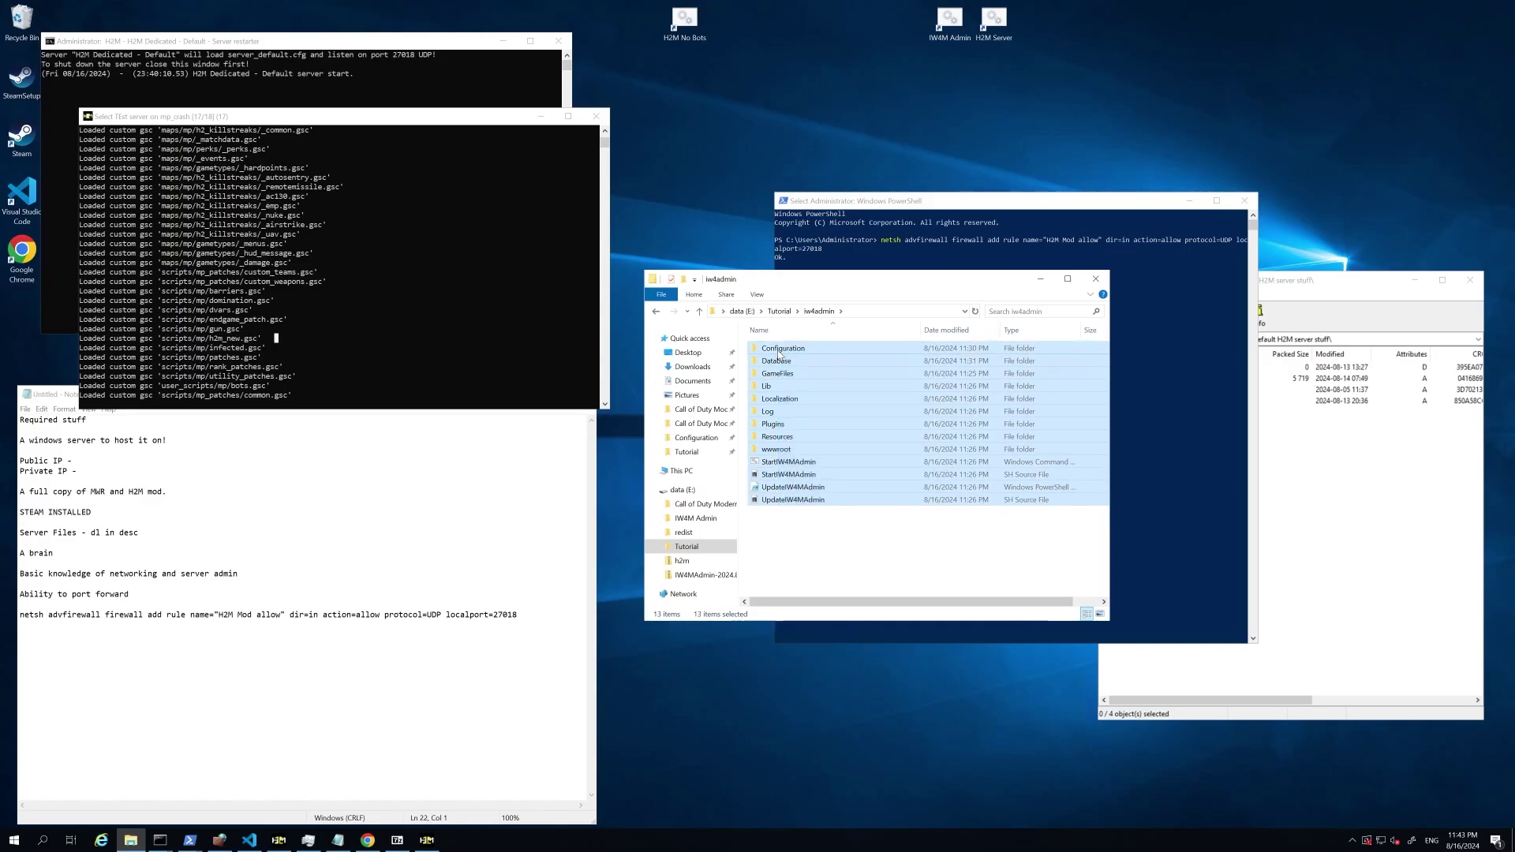
key(Delete)
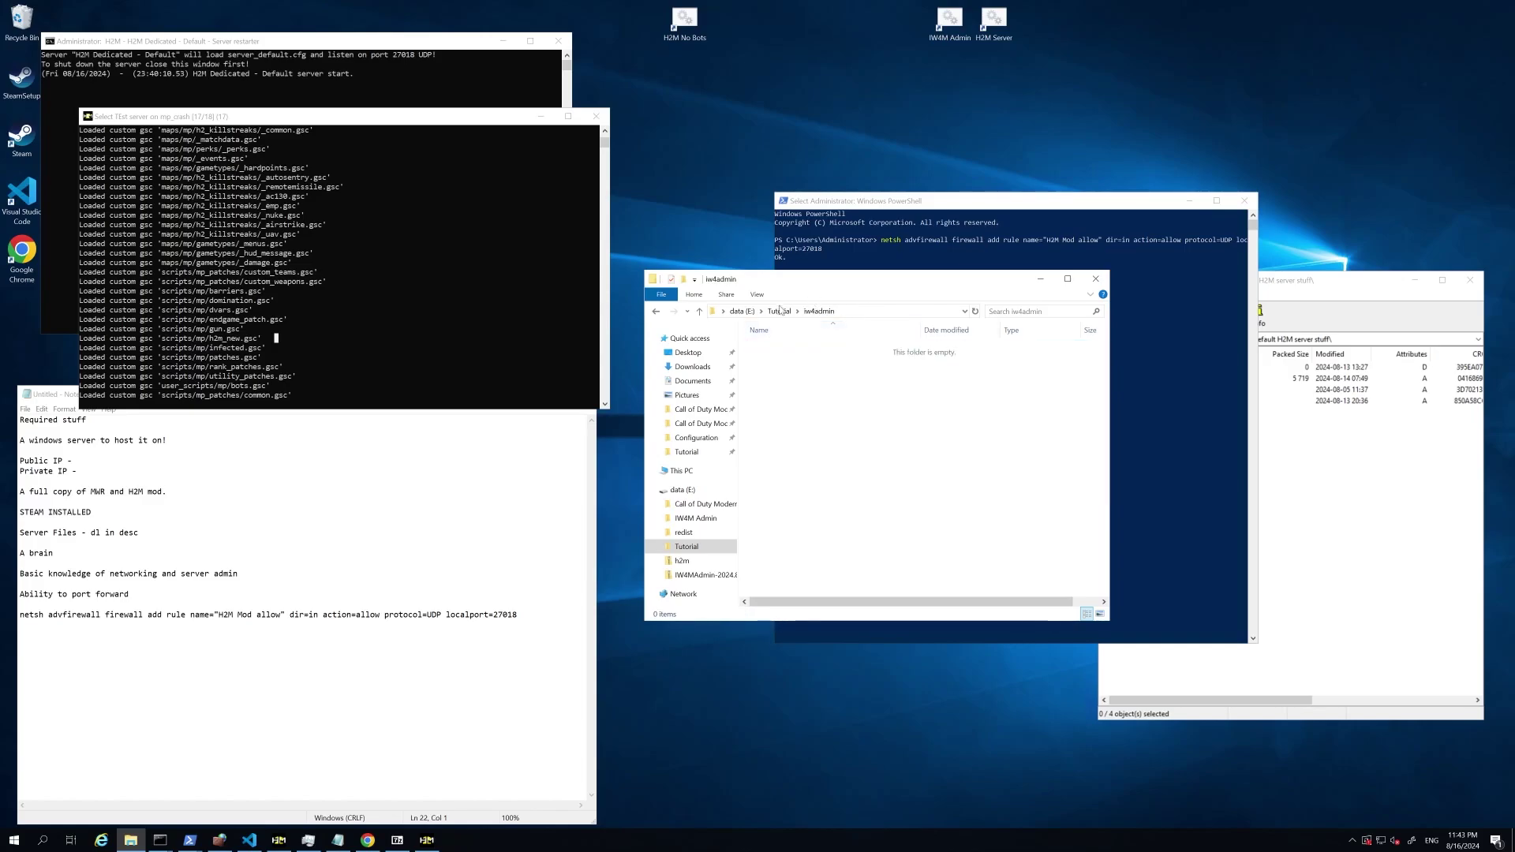
click(779, 311)
Step: Open the IW4MAdmin-2024.8.16.1 zip as an archive in 7-Zip
click(821, 386)
right_click(835, 390)
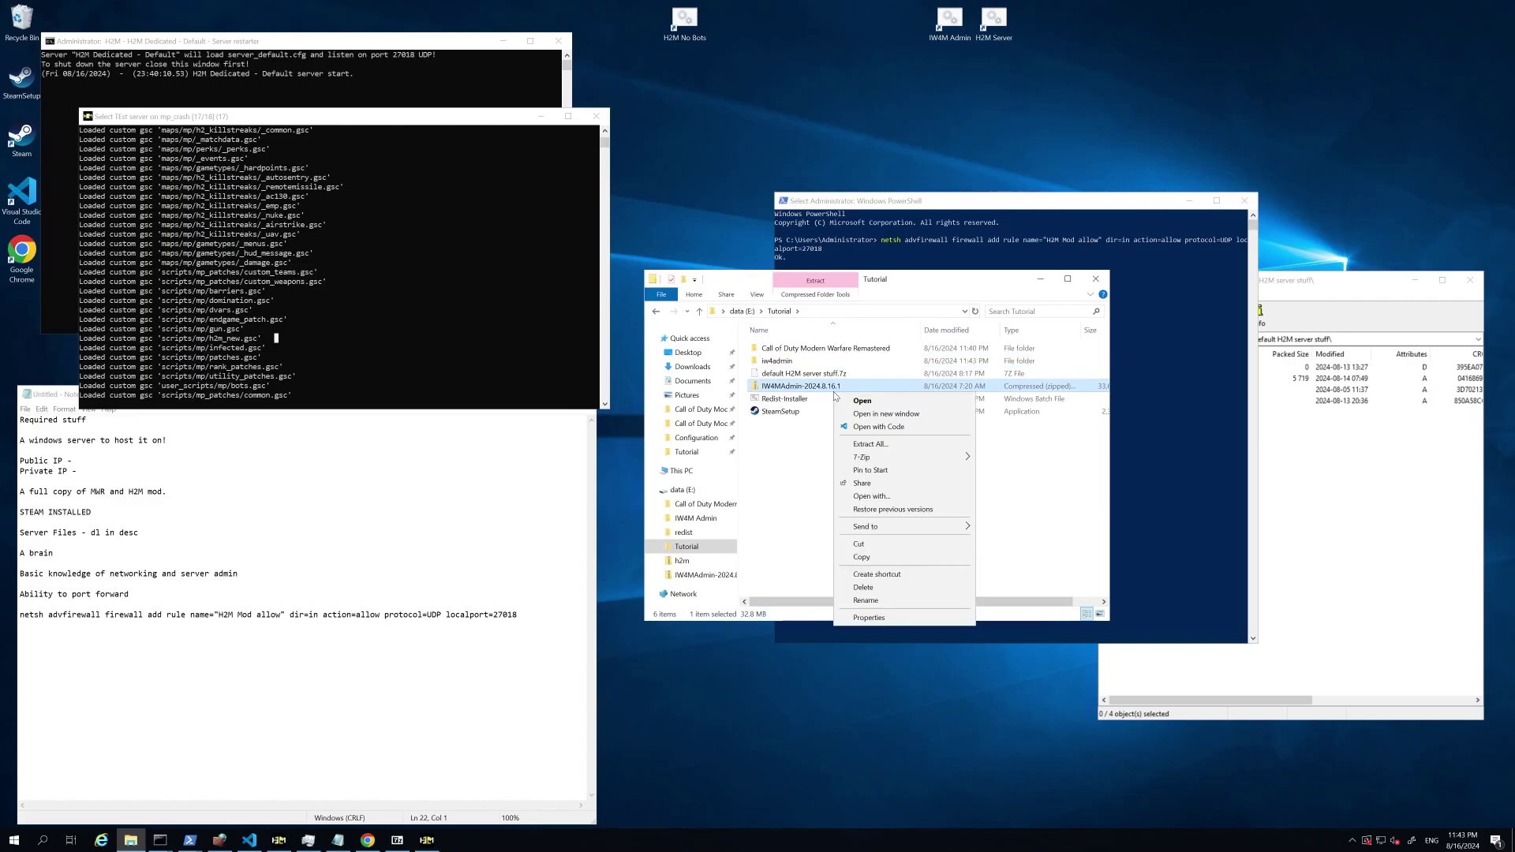
mouse_move(876, 457)
click(1113, 457)
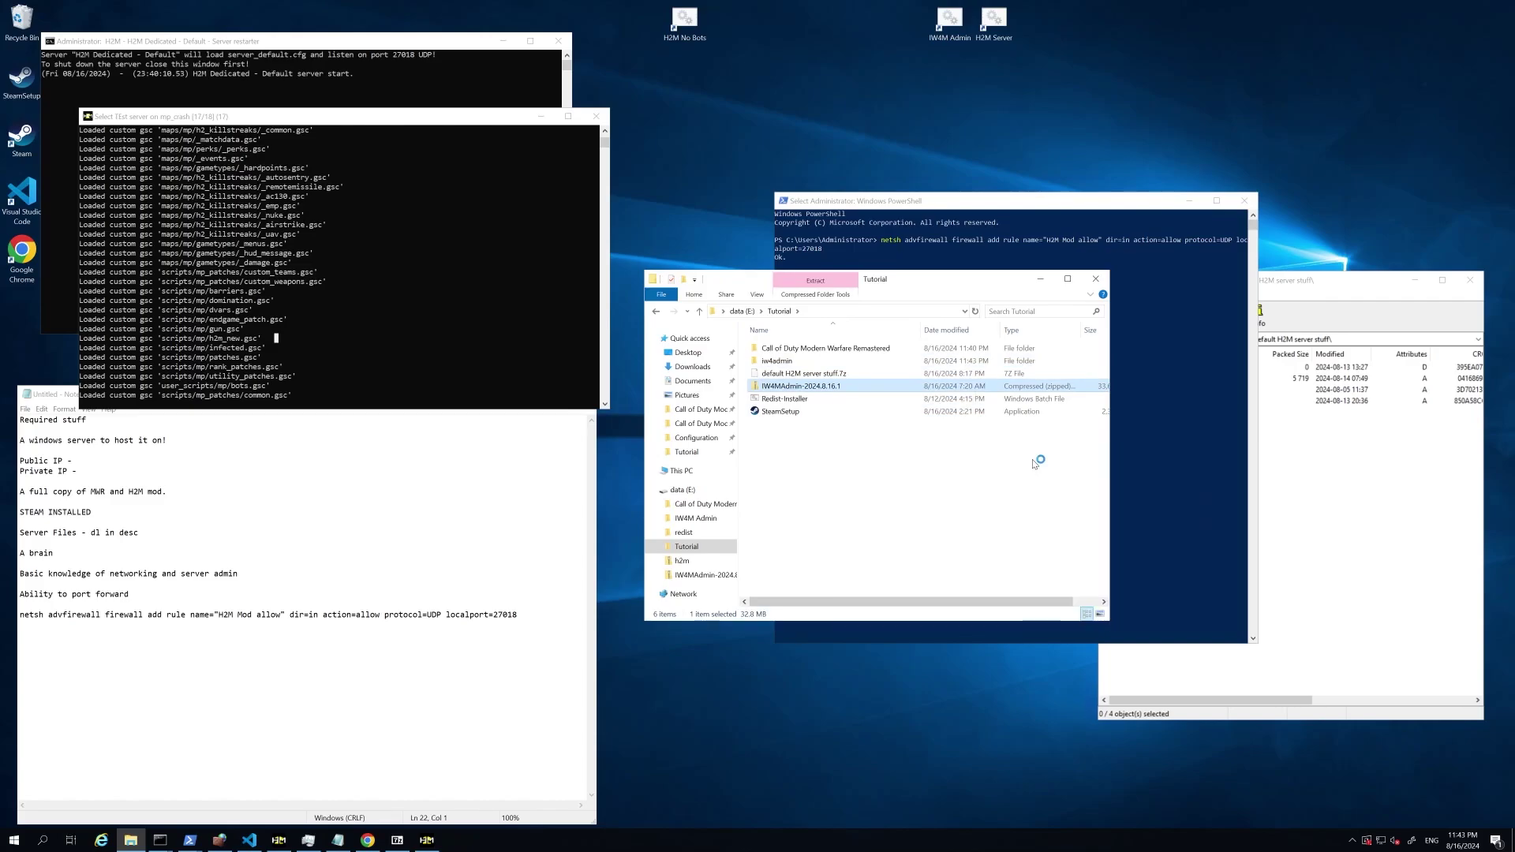
Step: Open the empty iw4admin folder and drag all the archive's items into it
double_click(777, 361)
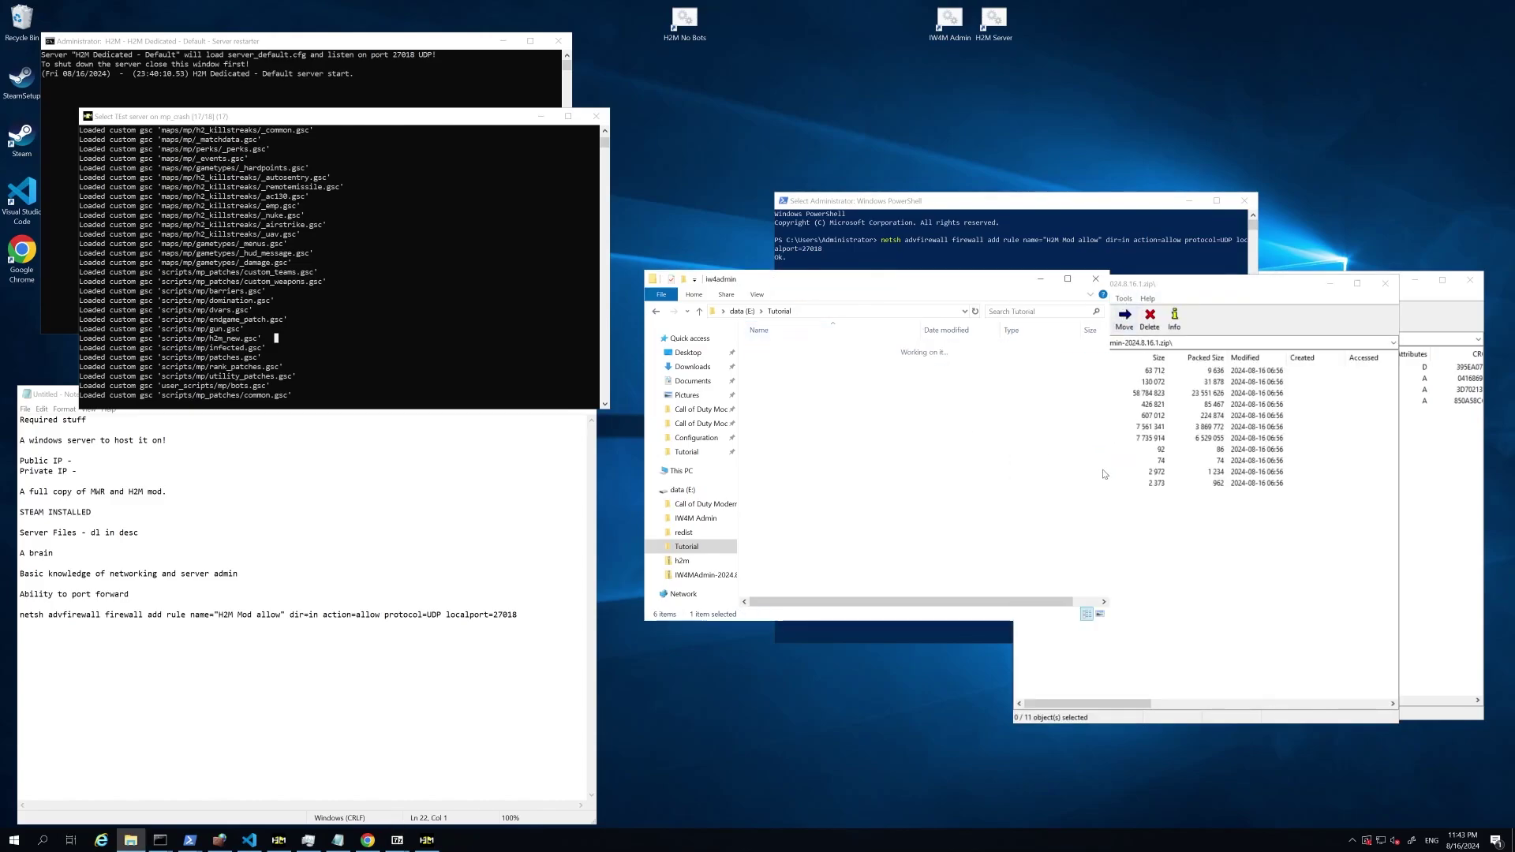
click(1122, 538)
drag(1093, 514, 1026, 365)
drag(1049, 503, 846, 387)
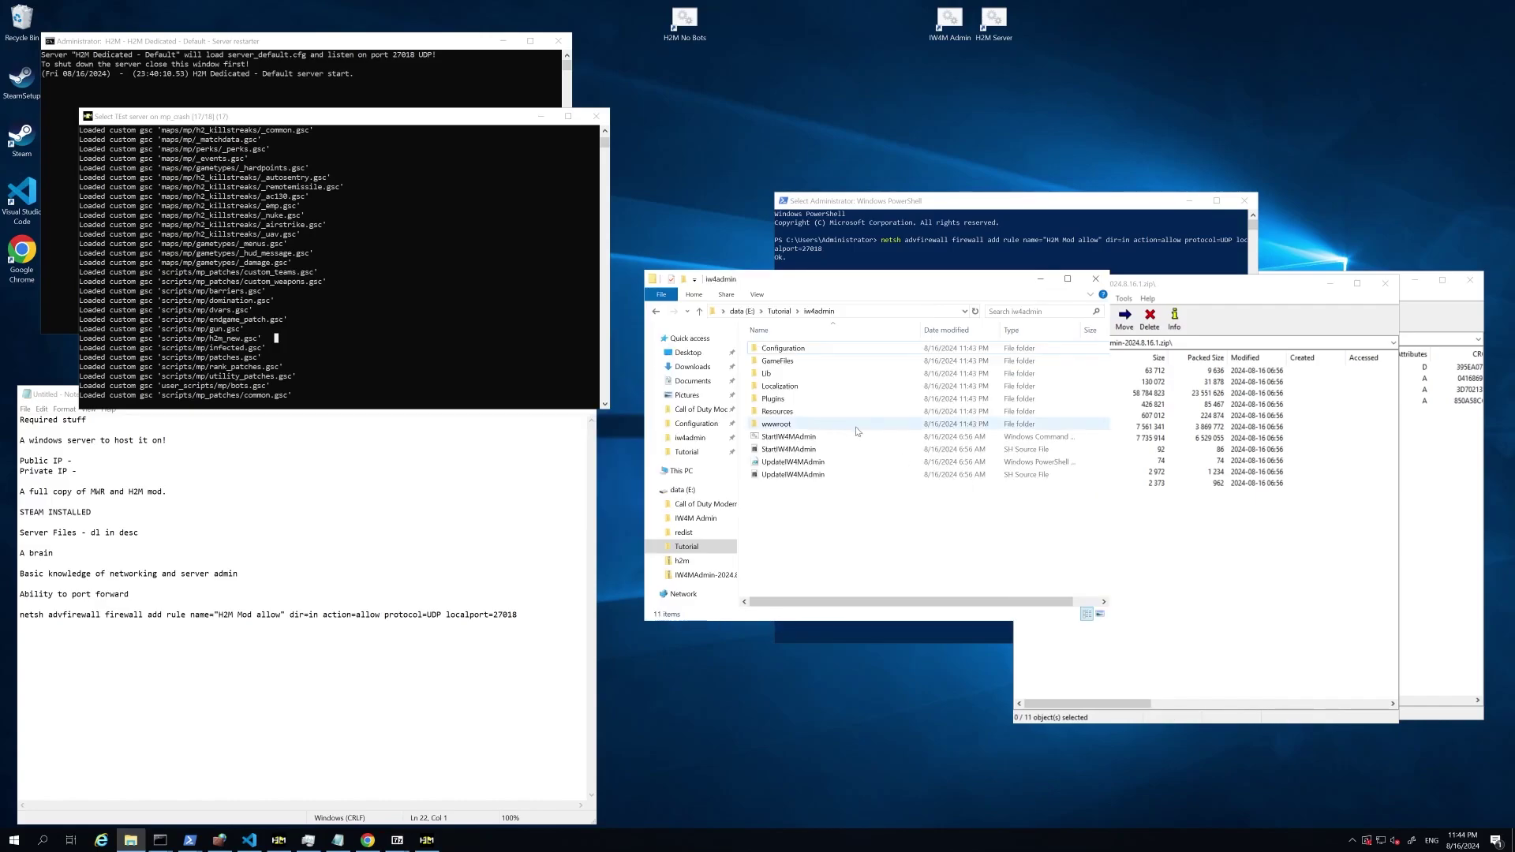
Step: Launch IW4MAdmin with the StartIW4MAdmin script and centre its console window
click(781, 438)
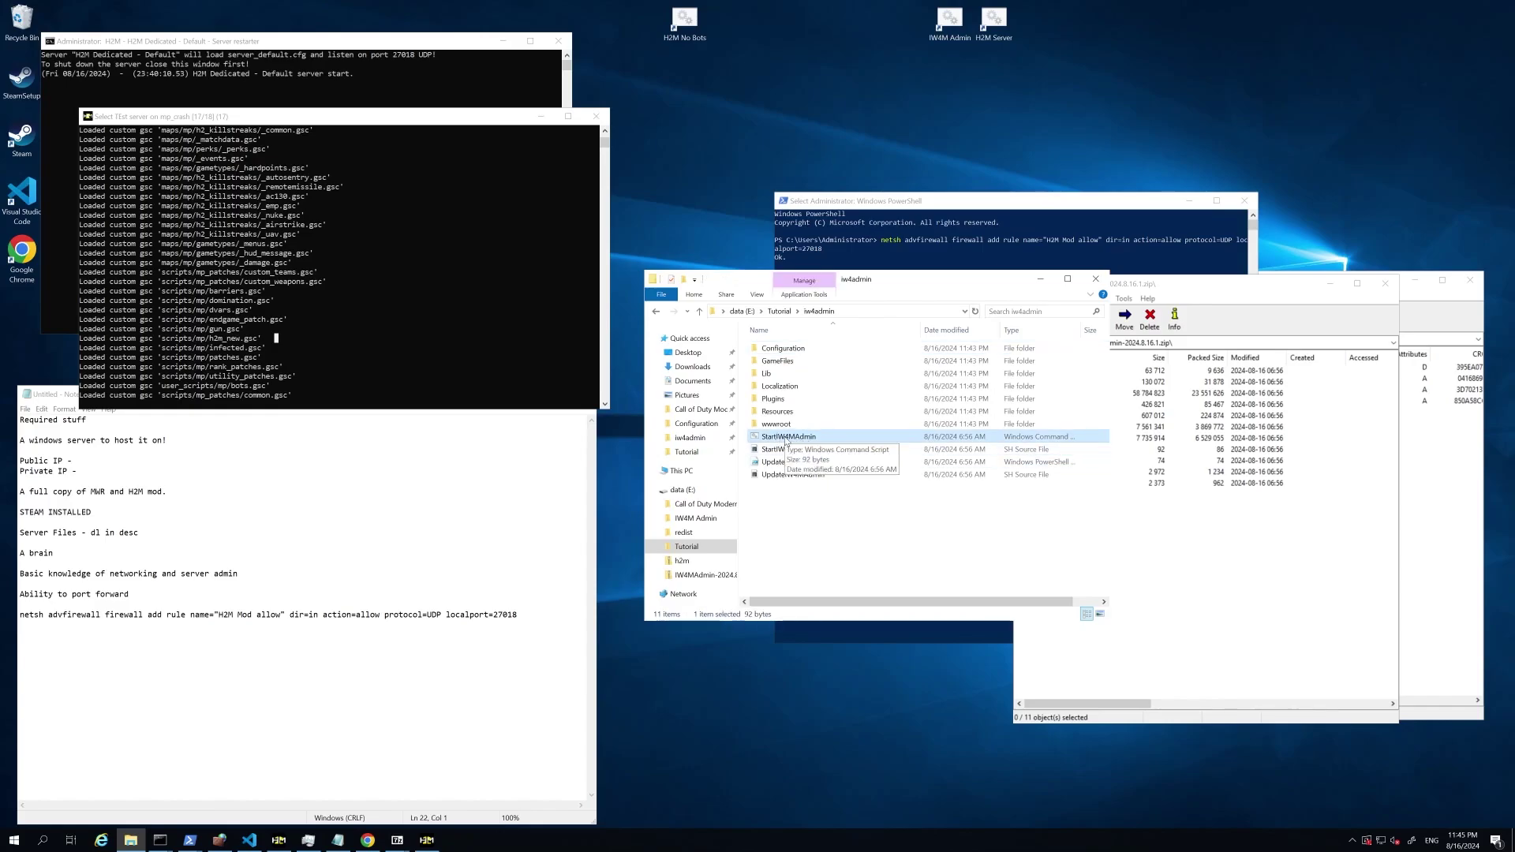
double_click(786, 442)
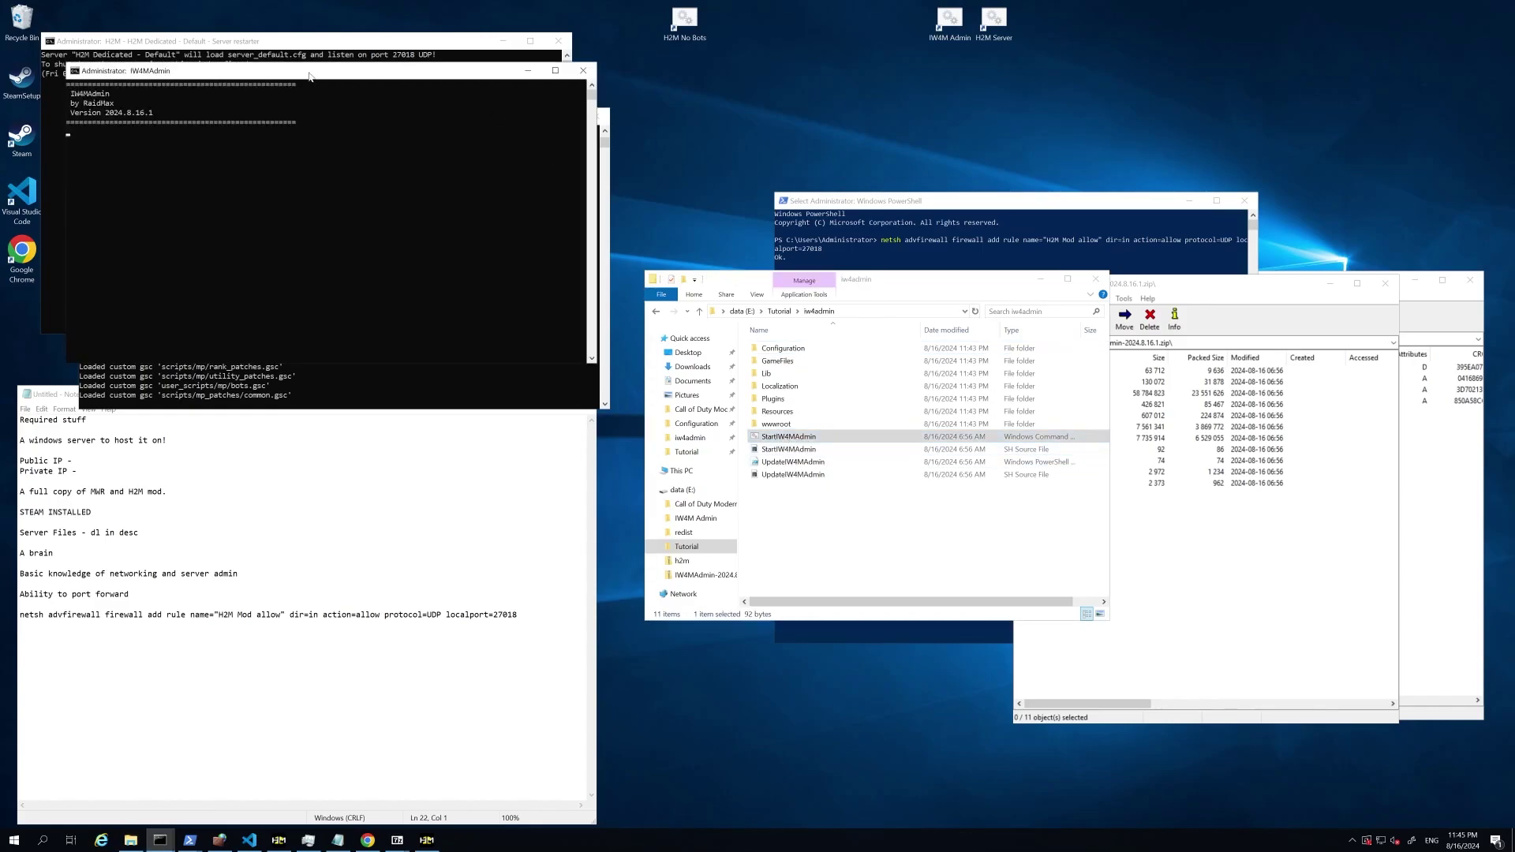
drag(302, 74, 802, 351)
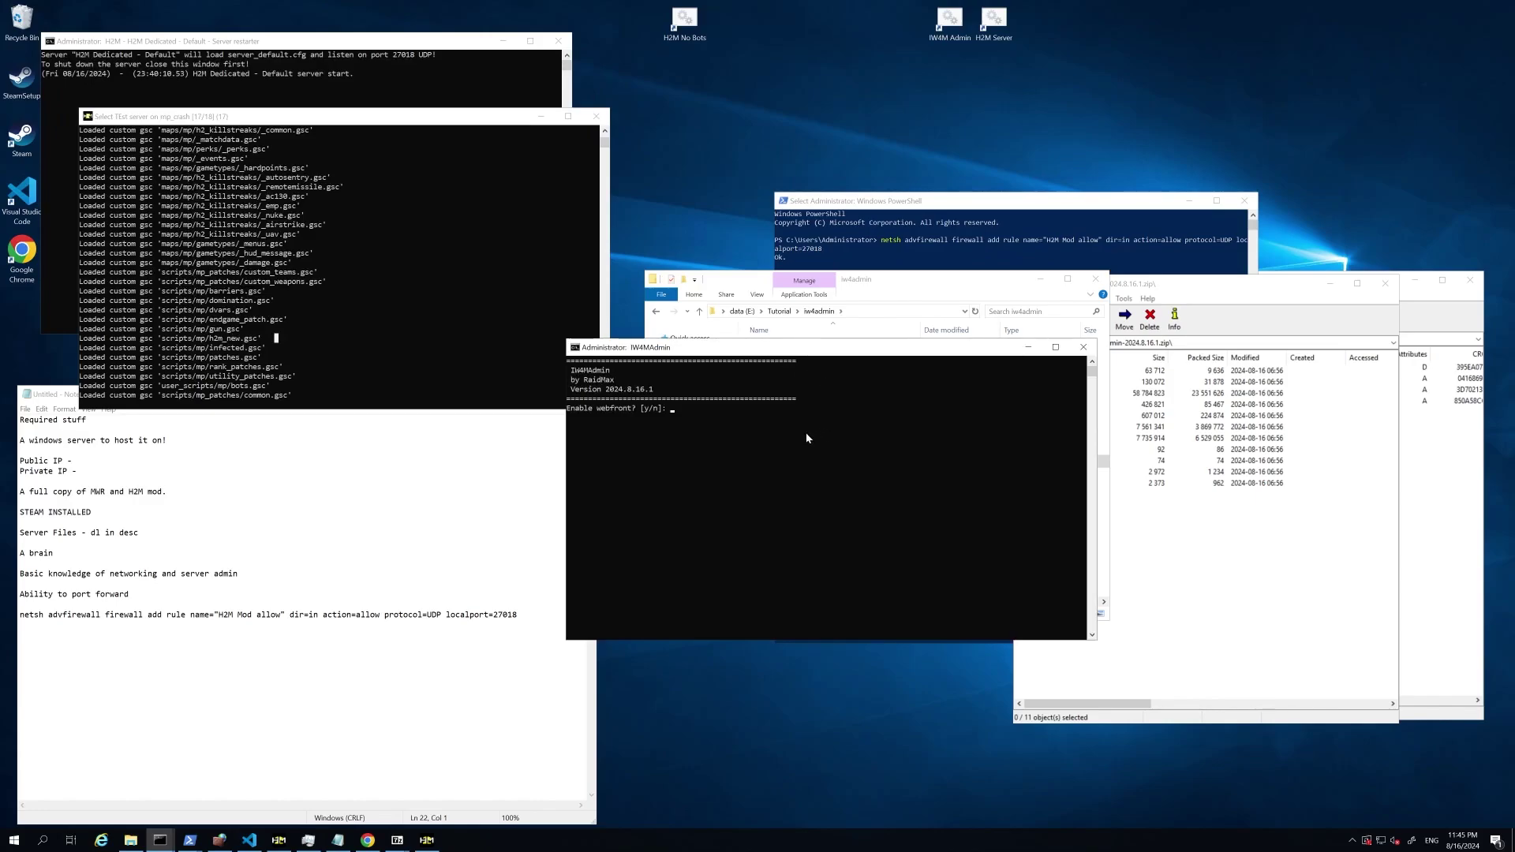
drag(644, 348, 616, 410)
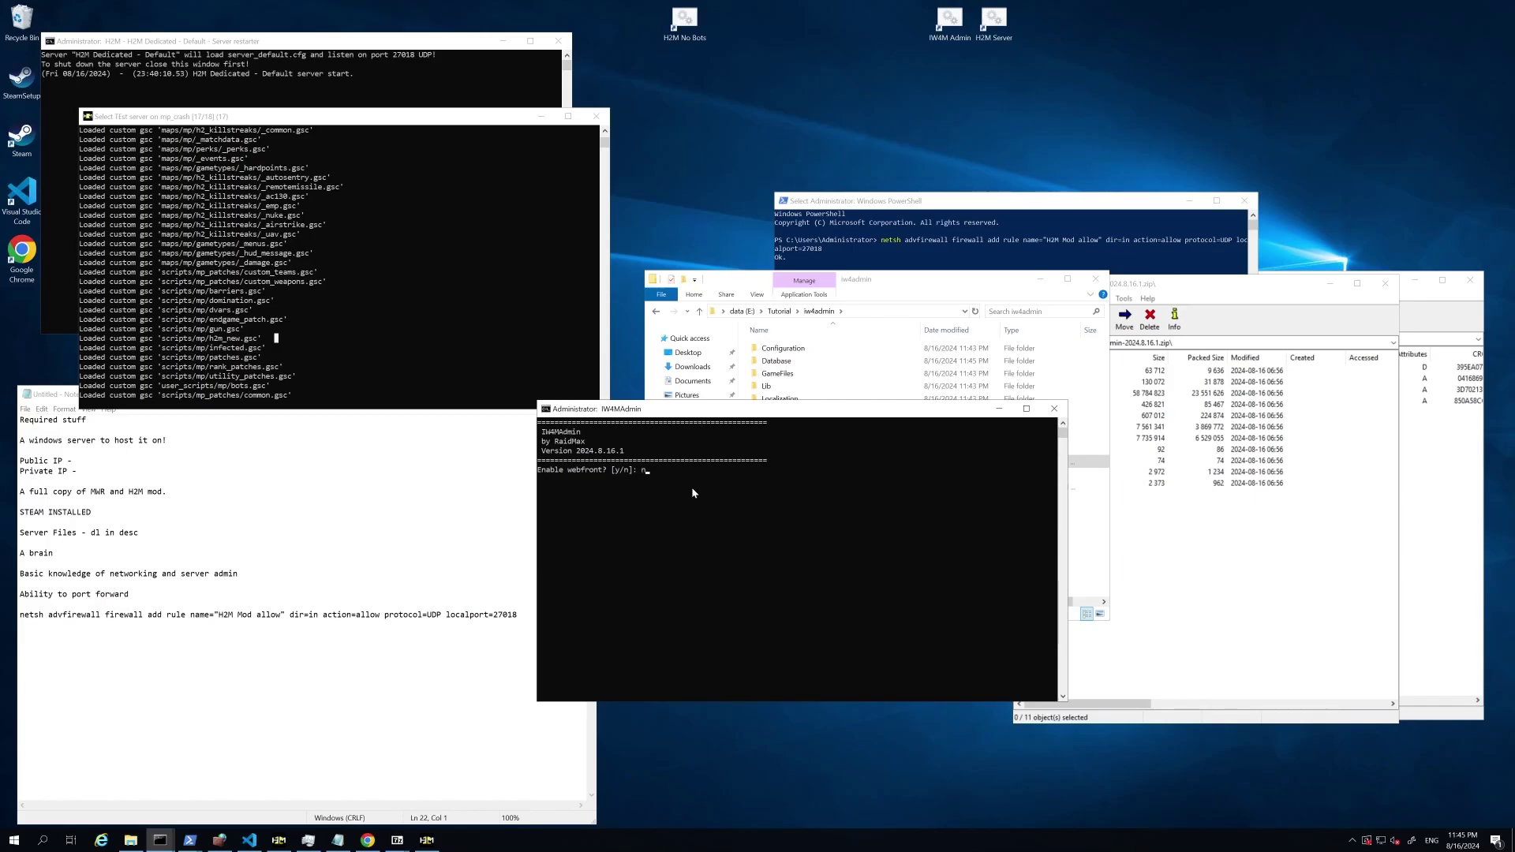
Step: Answer no to the webfront, anti-cheat and profanity-deterring setup prompts
key(Return)
key(Return)
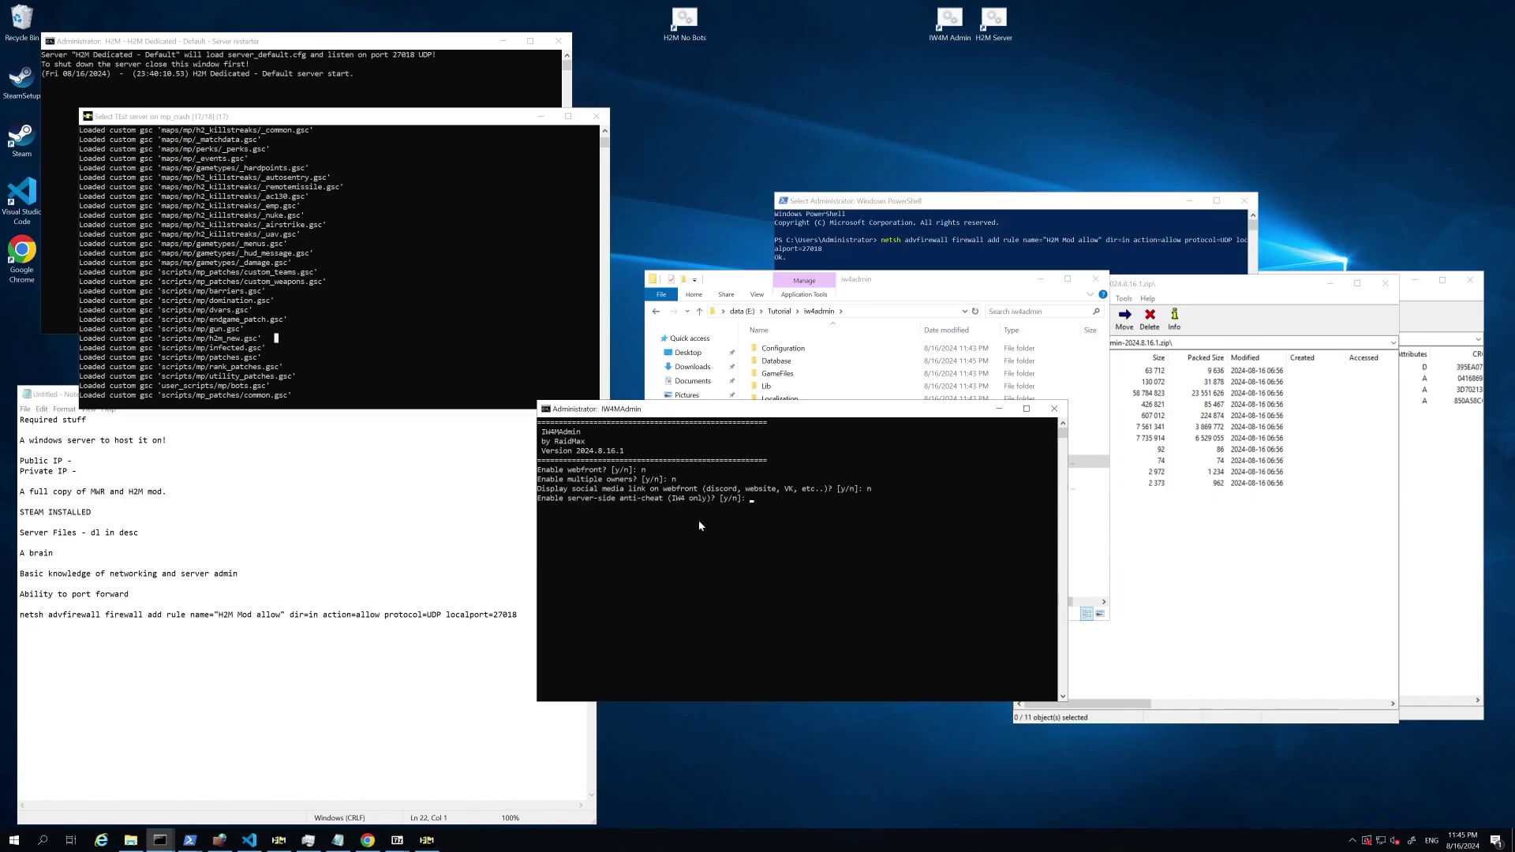
text(n)
key(Return)
text(n)
key(Return)
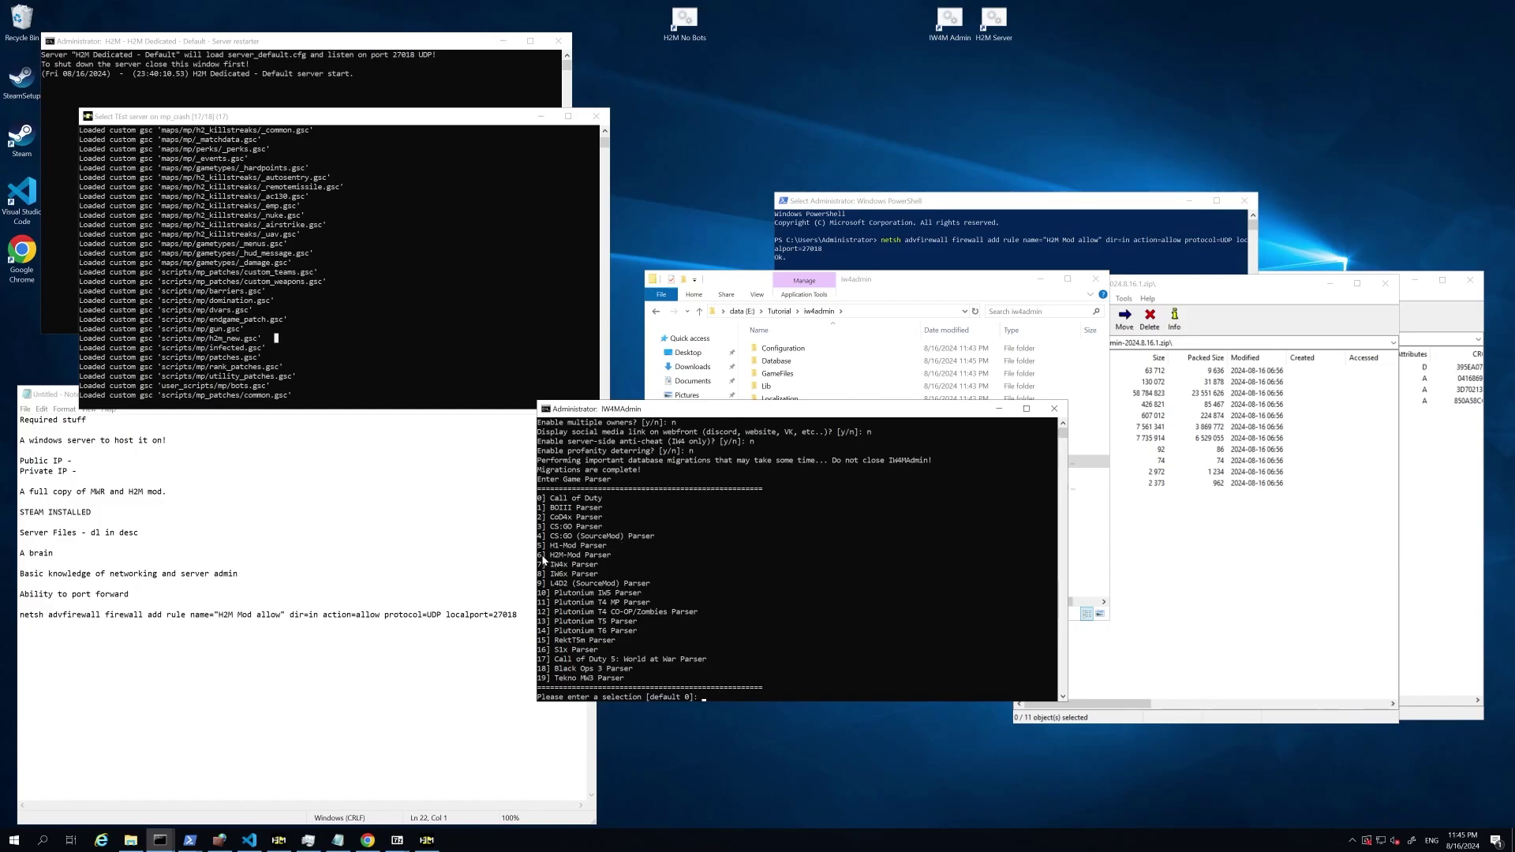
Step: Choose the H2M-Mod game parser (6) and decline automatic server IP detection
text(6)
key(Return)
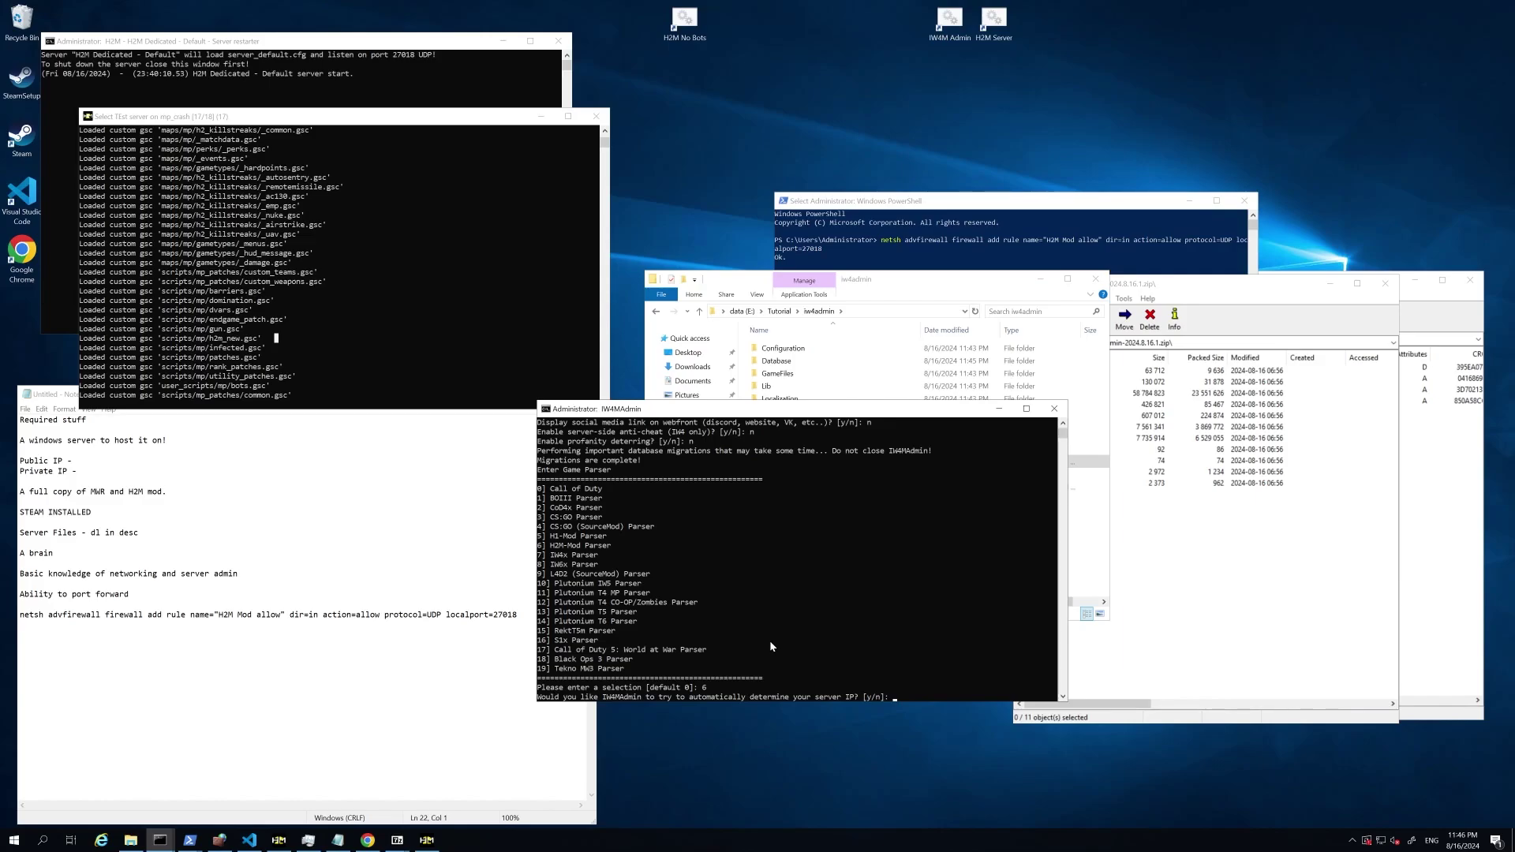
text(n)
key(Return)
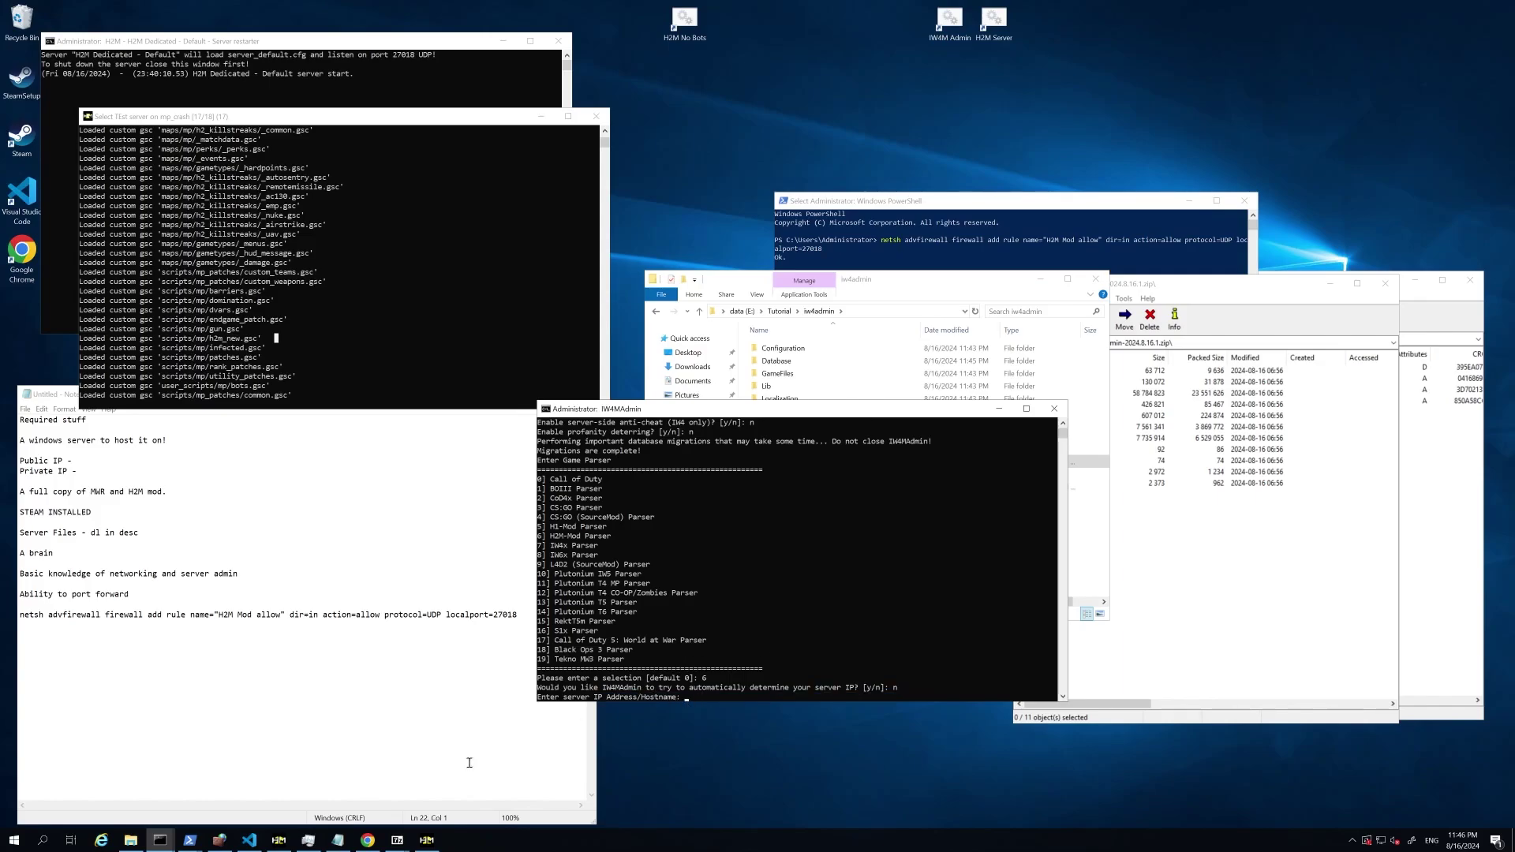
Step: Check the server's IP address on the IP lookup page in Chrome
click(367, 840)
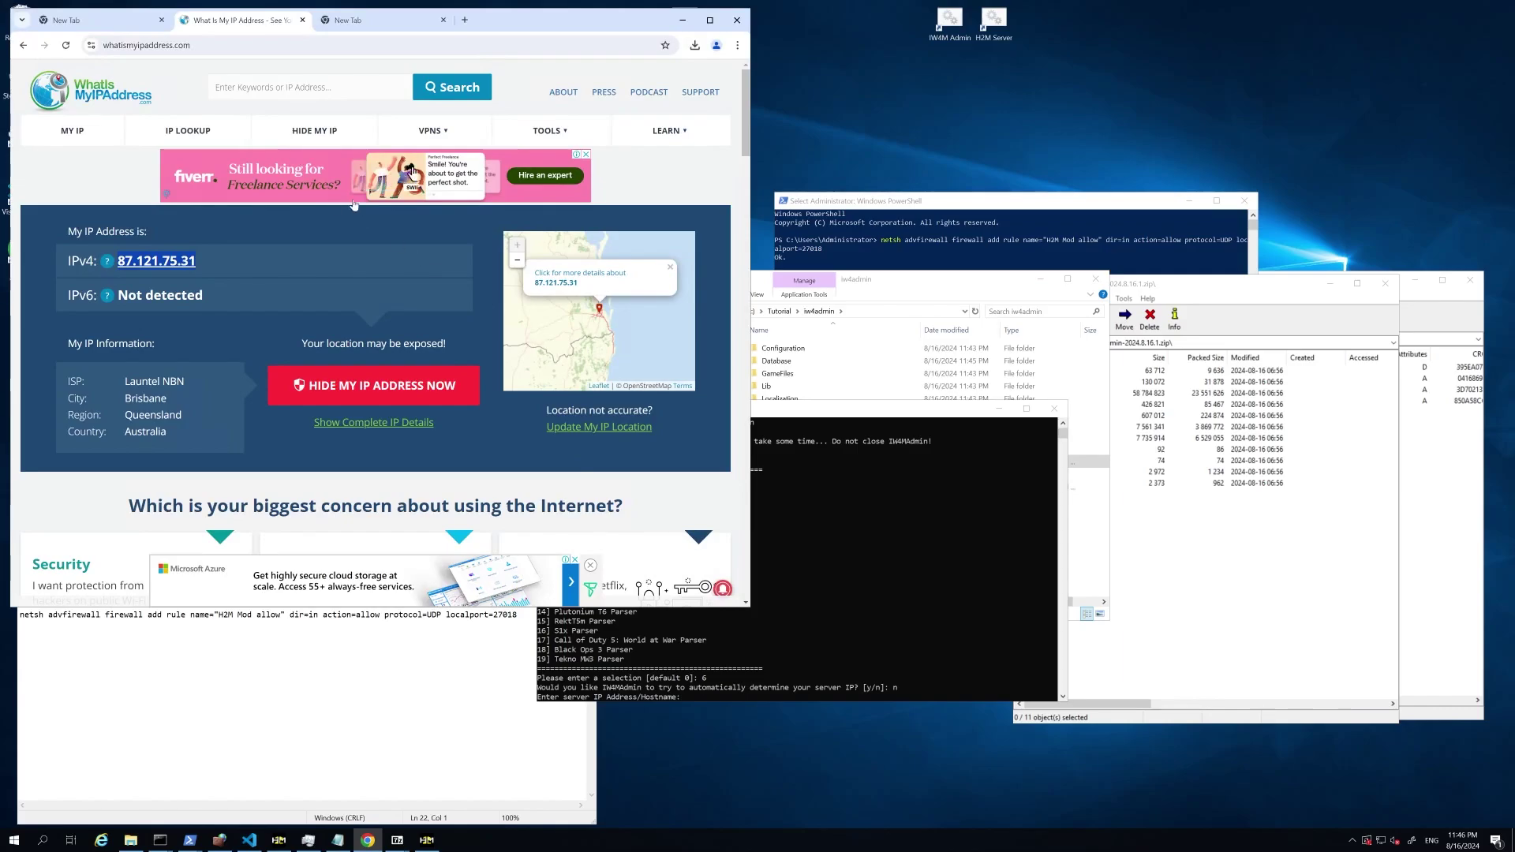
click(207, 45)
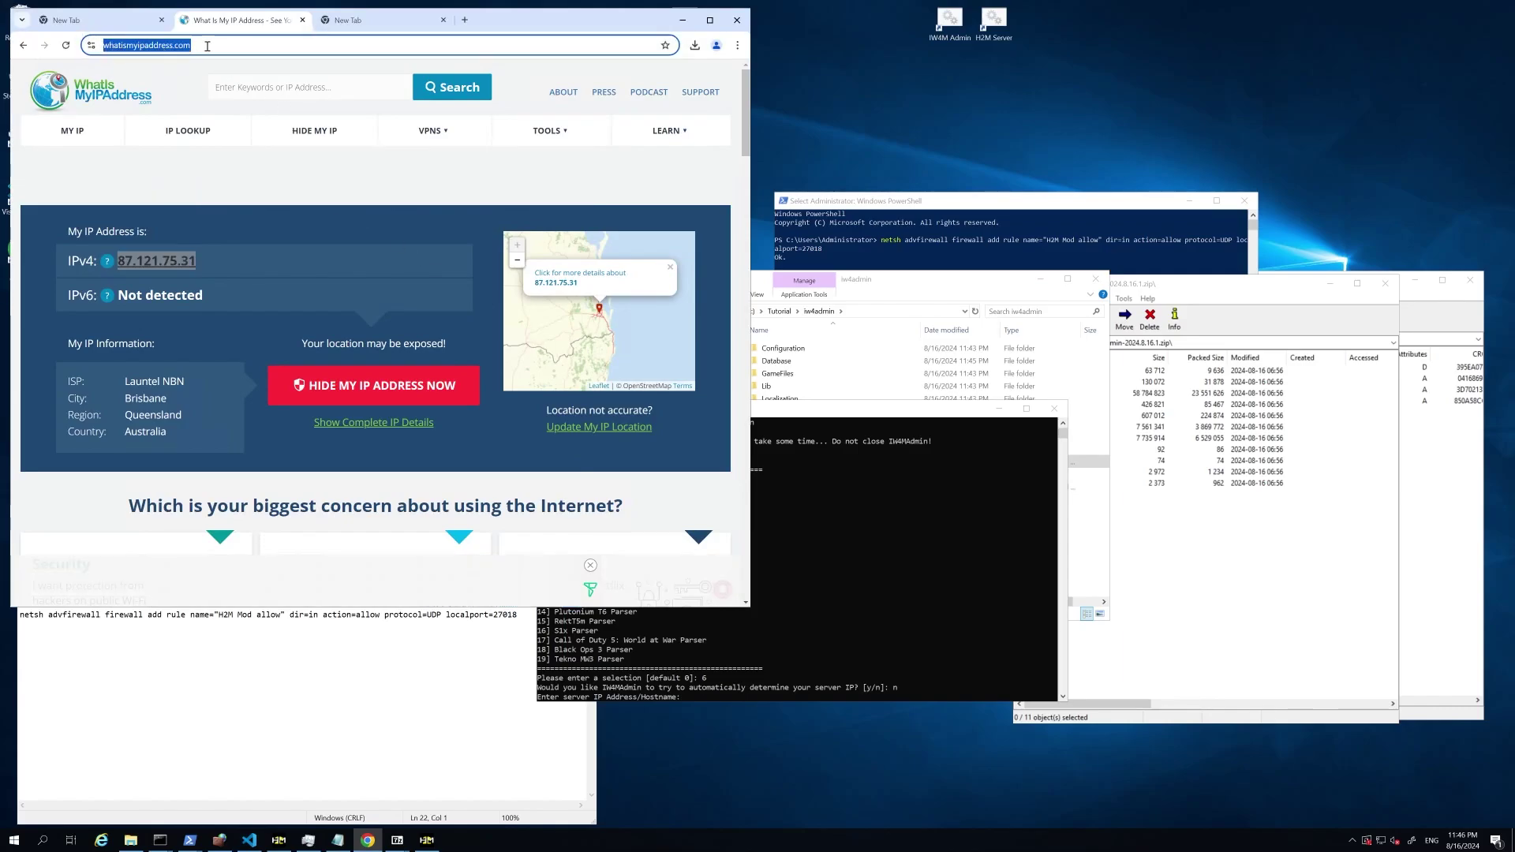
click(670, 30)
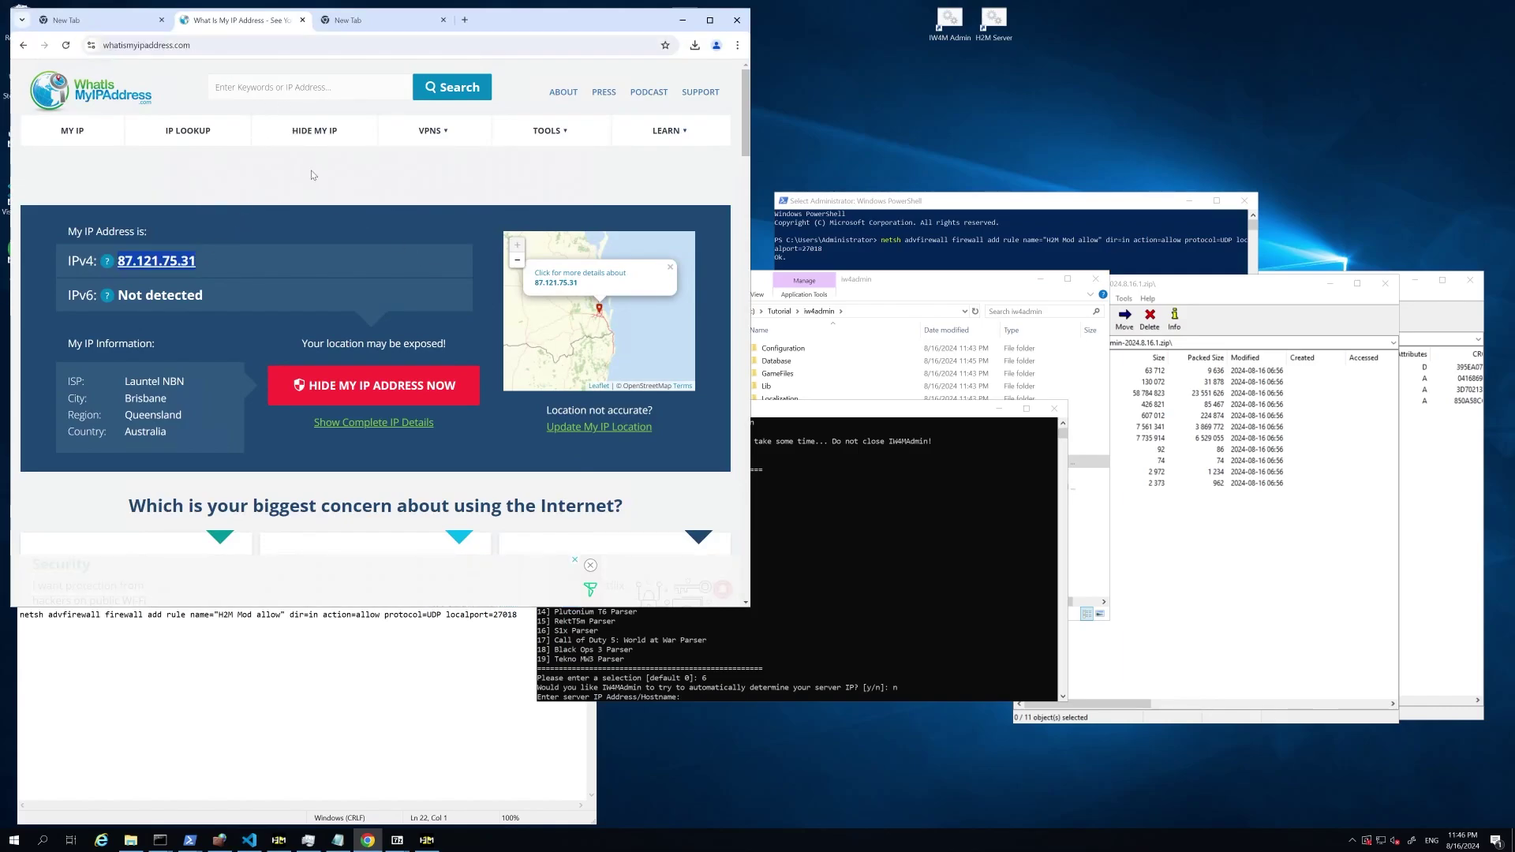
Step: Enter localhost as the server address and 27018 as the port in IW4MAdmin
click(682, 20)
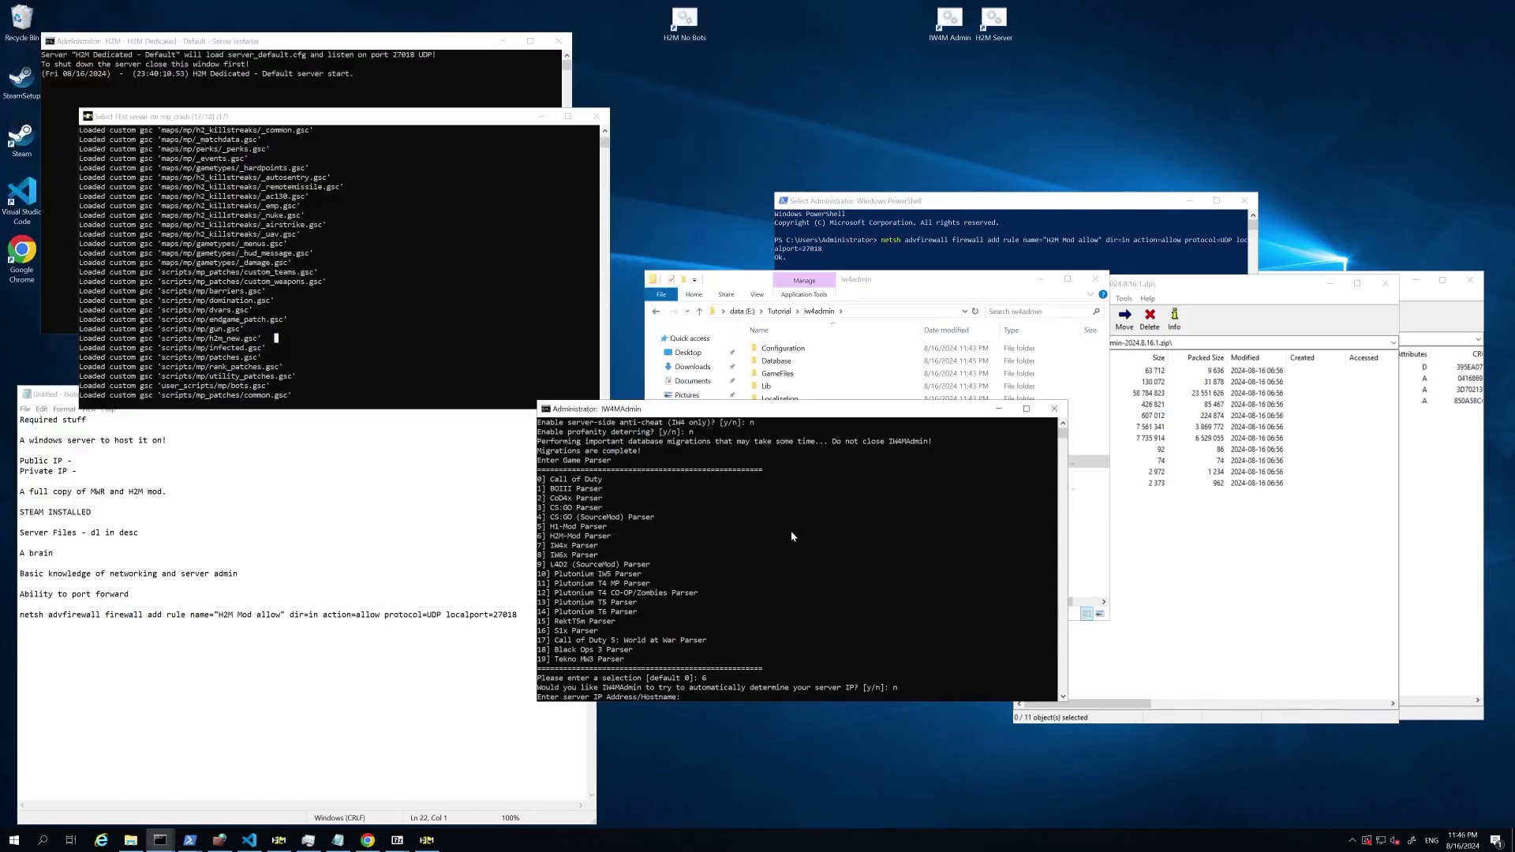
click(791, 536)
text(localhost)
key(Return)
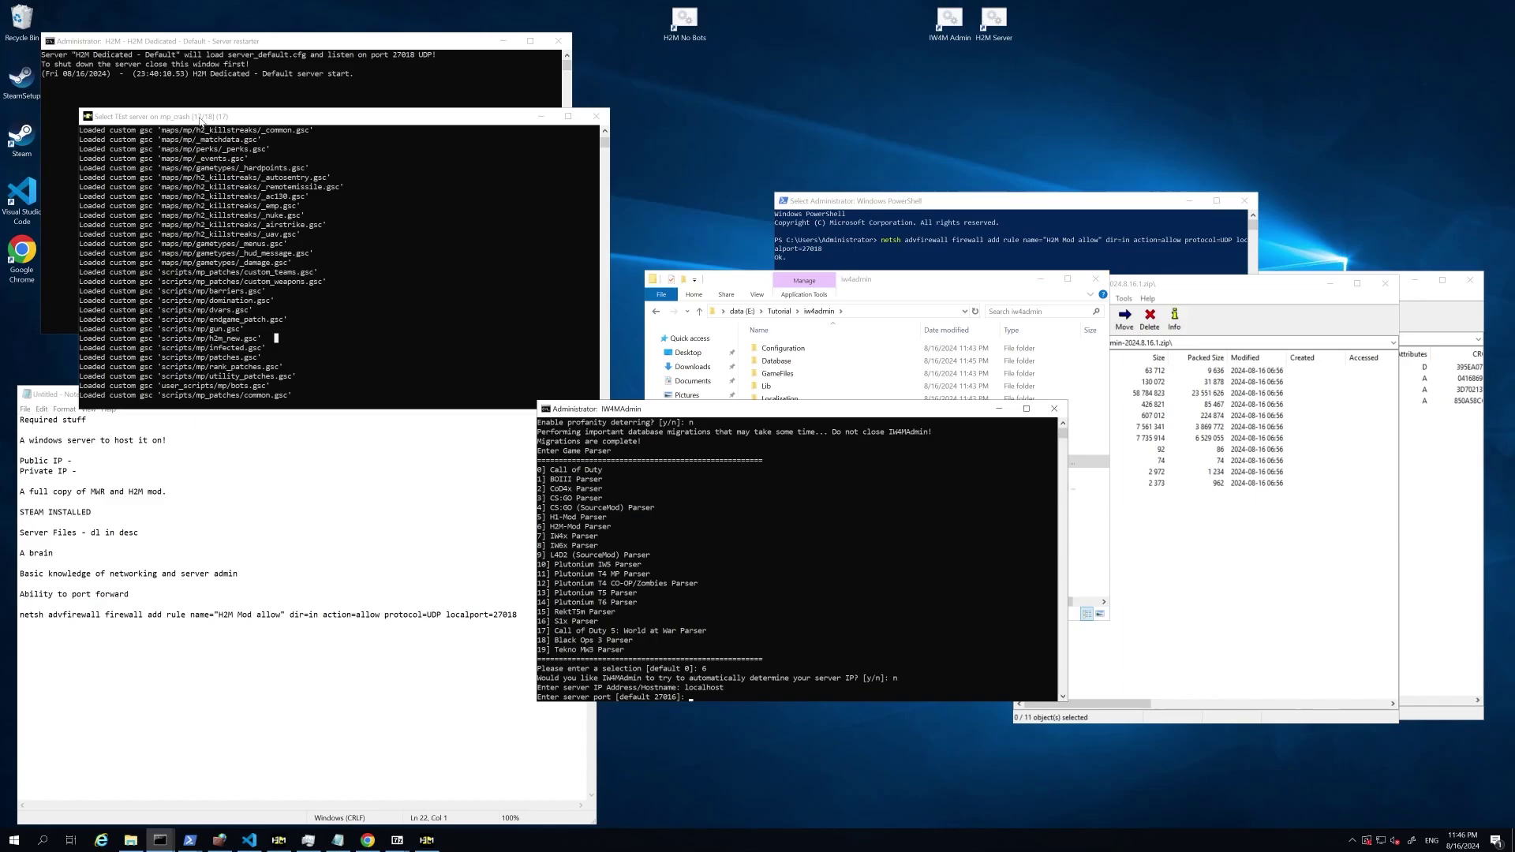
click(216, 218)
click(677, 701)
key(Return)
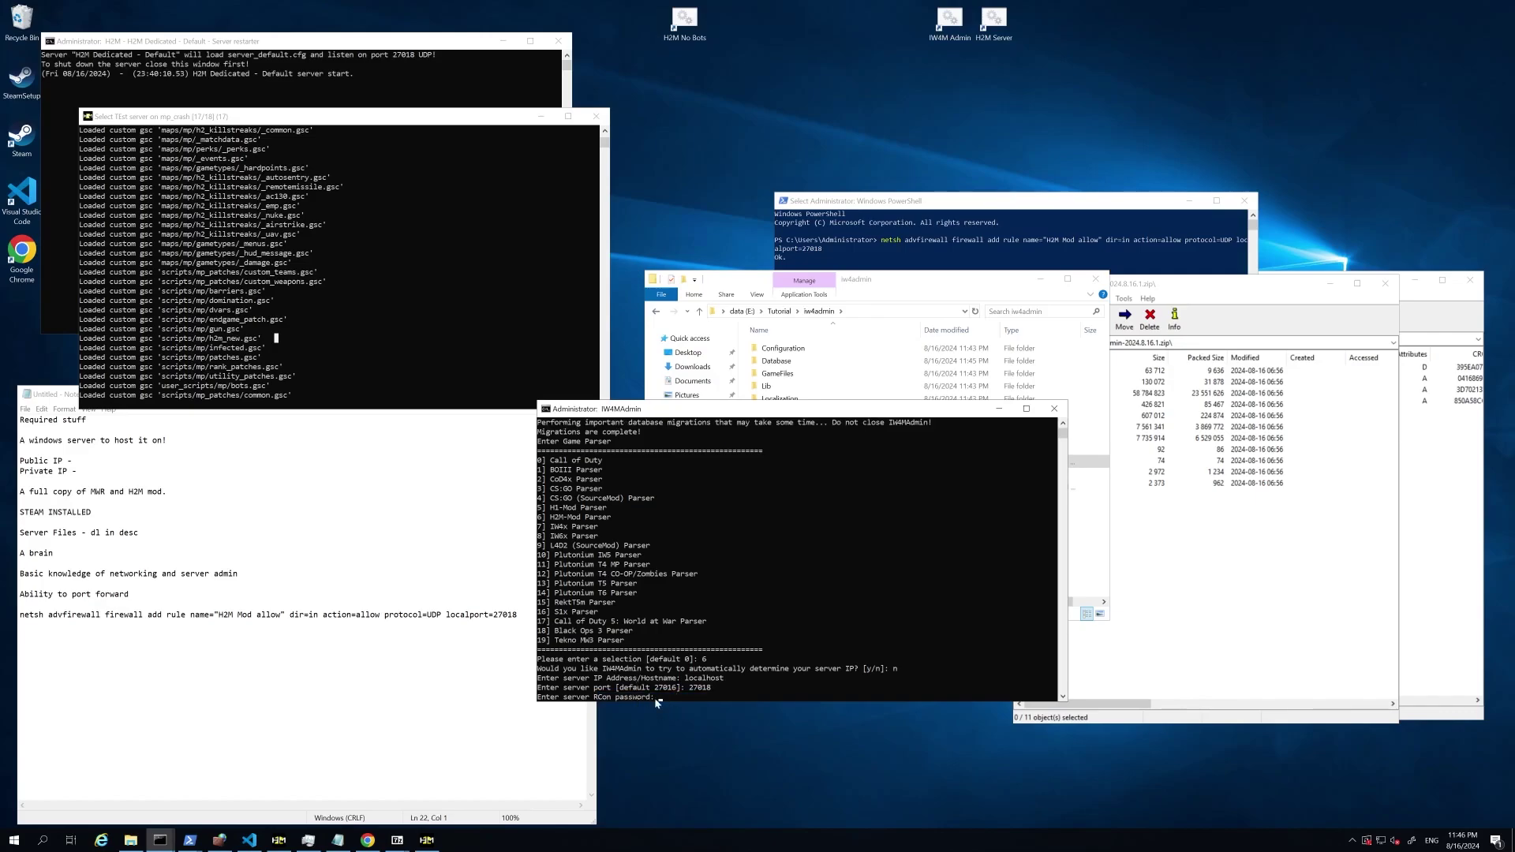
Step: Scroll server_default.cfg to around line 100 and select the rcon_password value
click(249, 840)
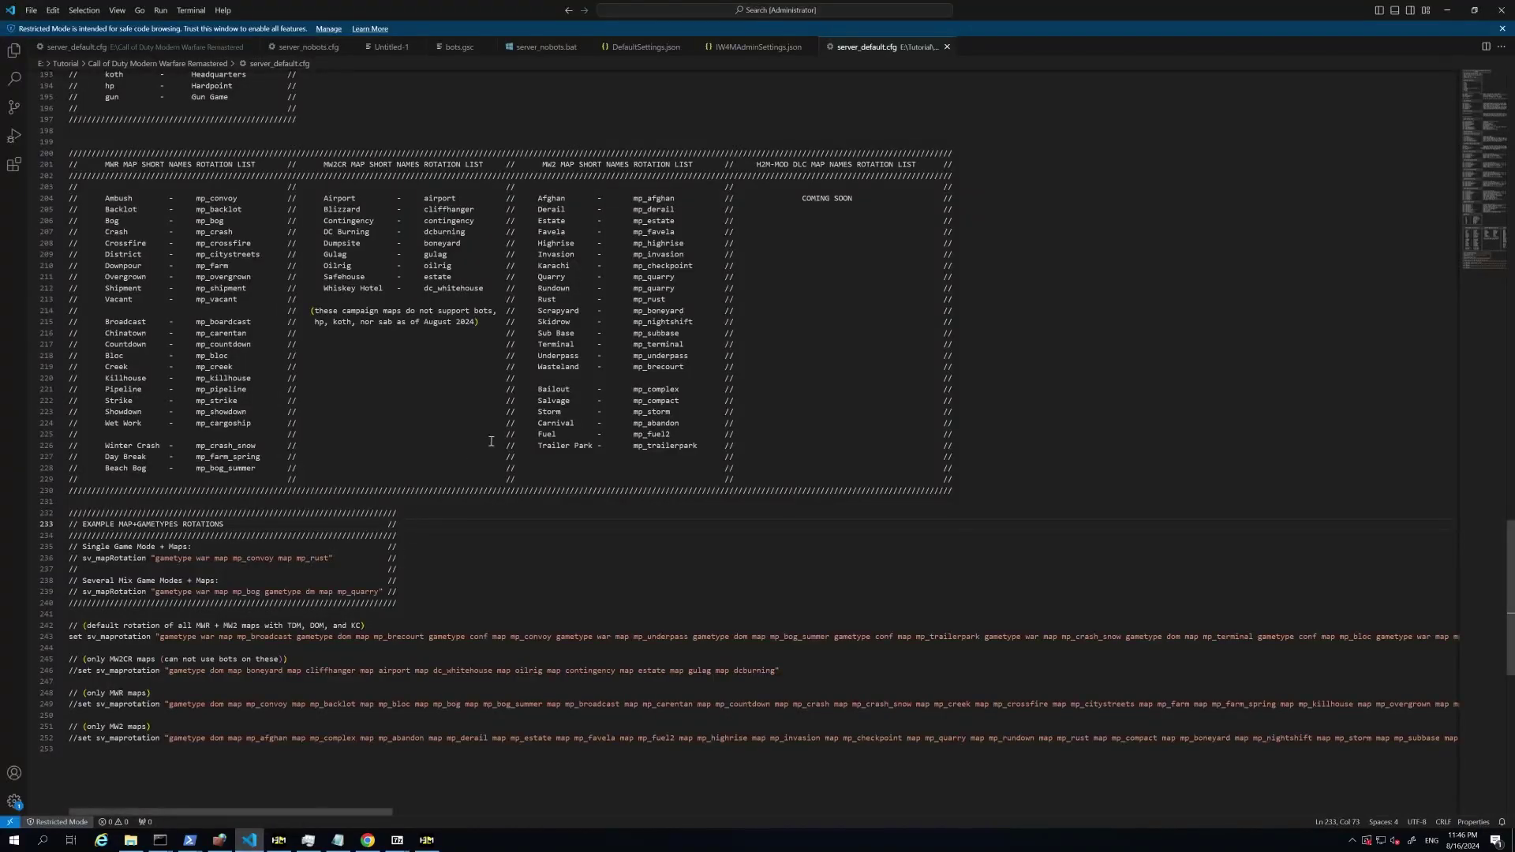
scroll(1495, 551, up, 3)
drag(1506, 551, 1480, 156)
scroll(1480, 162, up, 3)
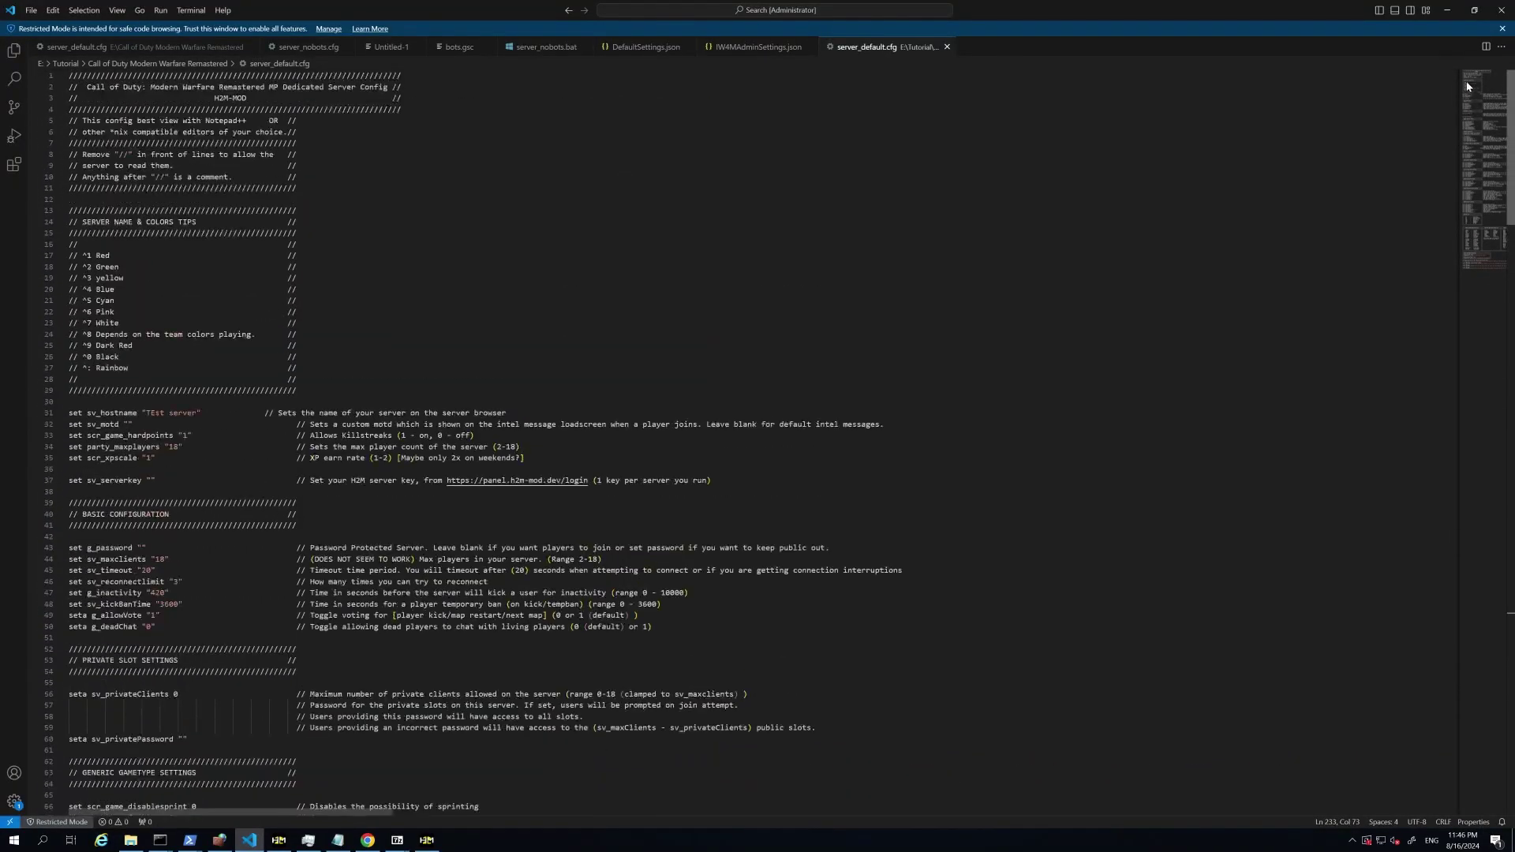
scroll(1464, 208, down, 3)
scroll(1462, 207, down, 15)
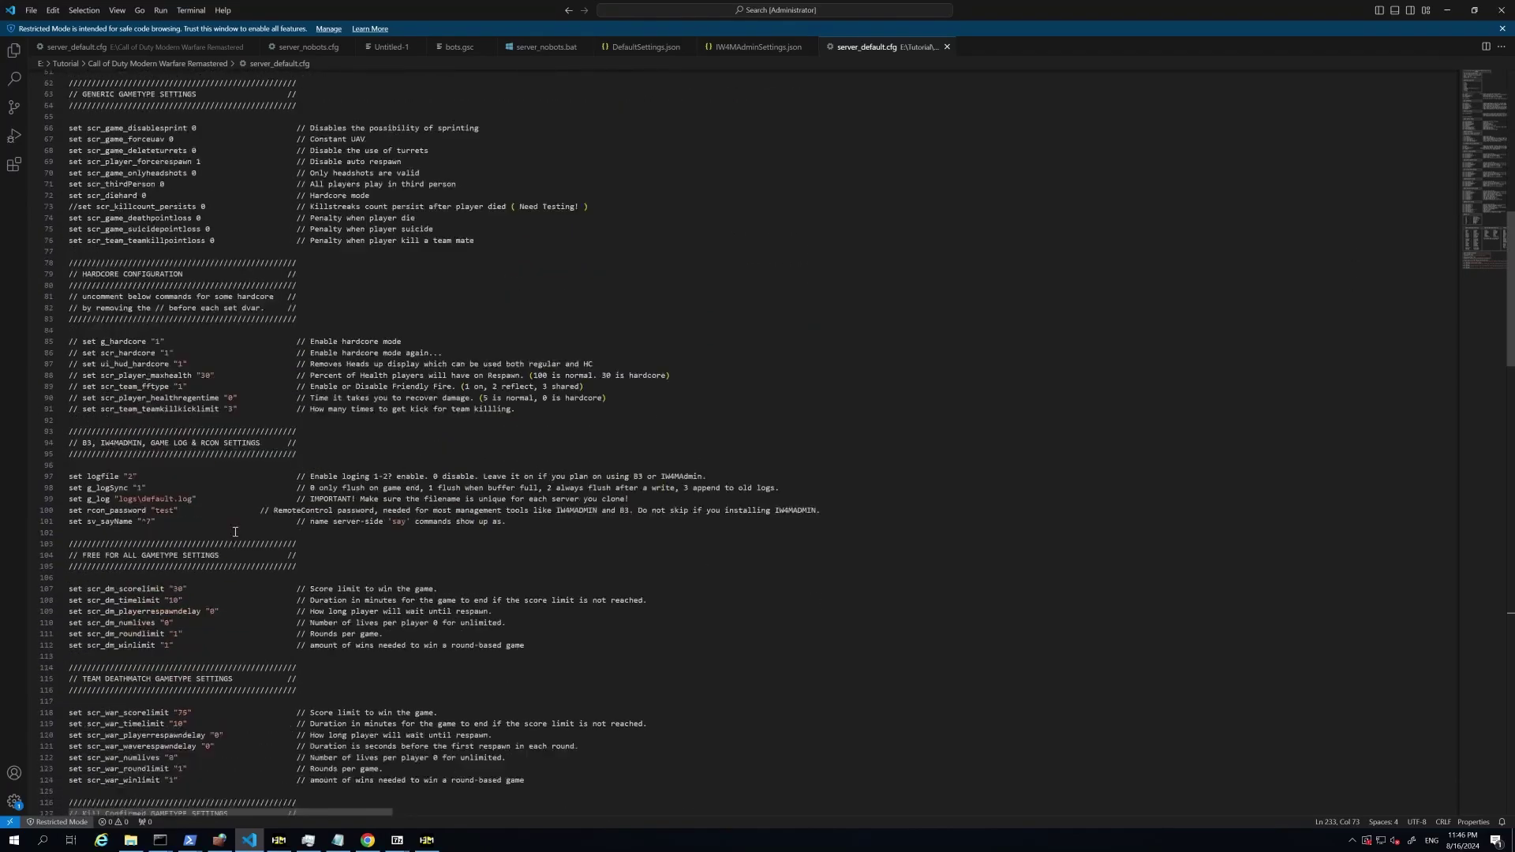
scroll(234, 543, up, 12)
scroll(230, 556, down, 4)
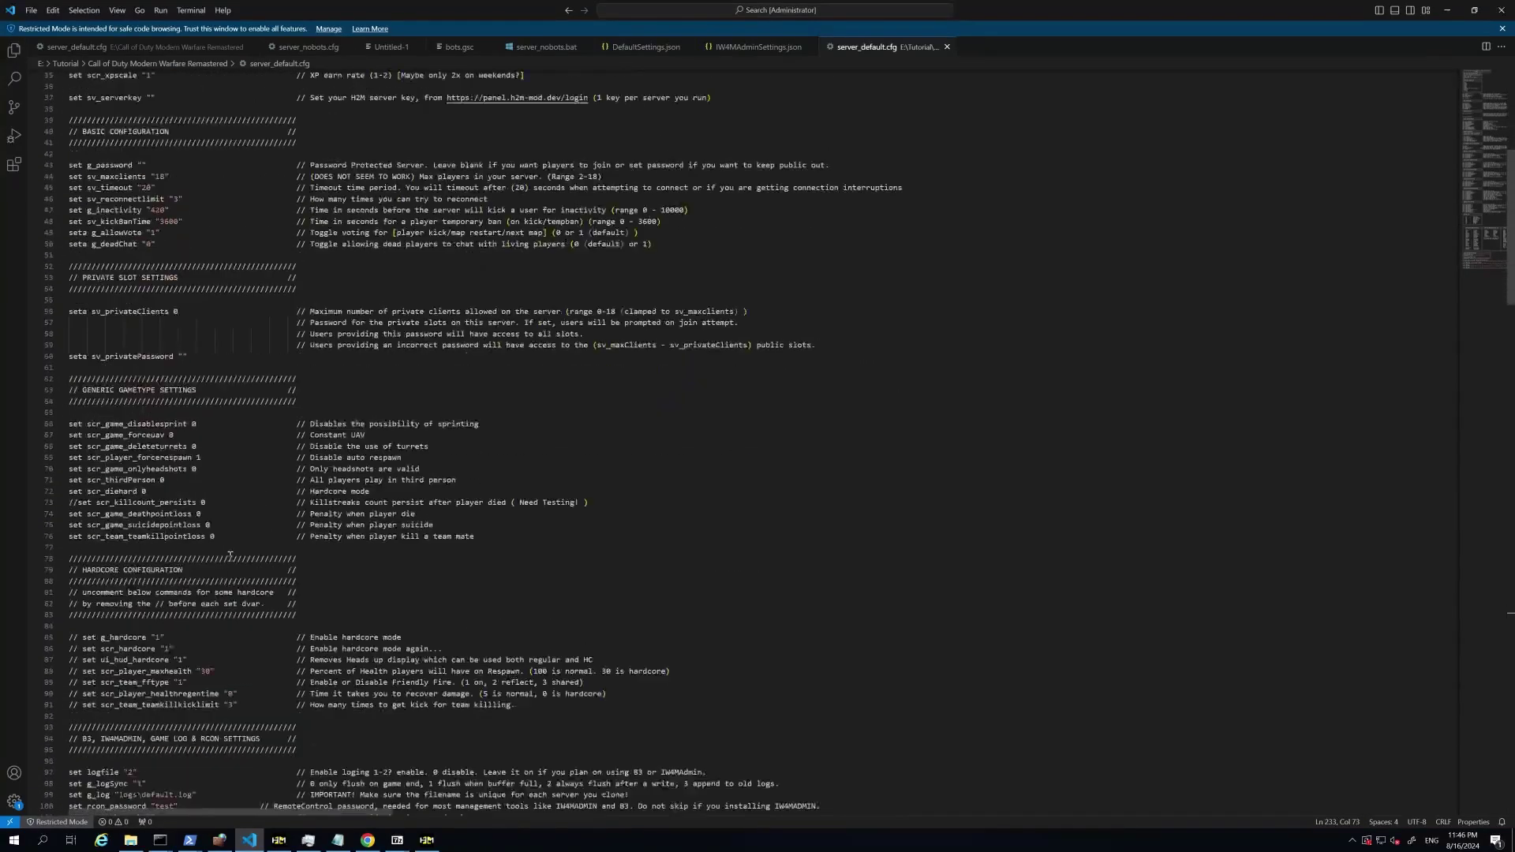
scroll(177, 409, up, 11)
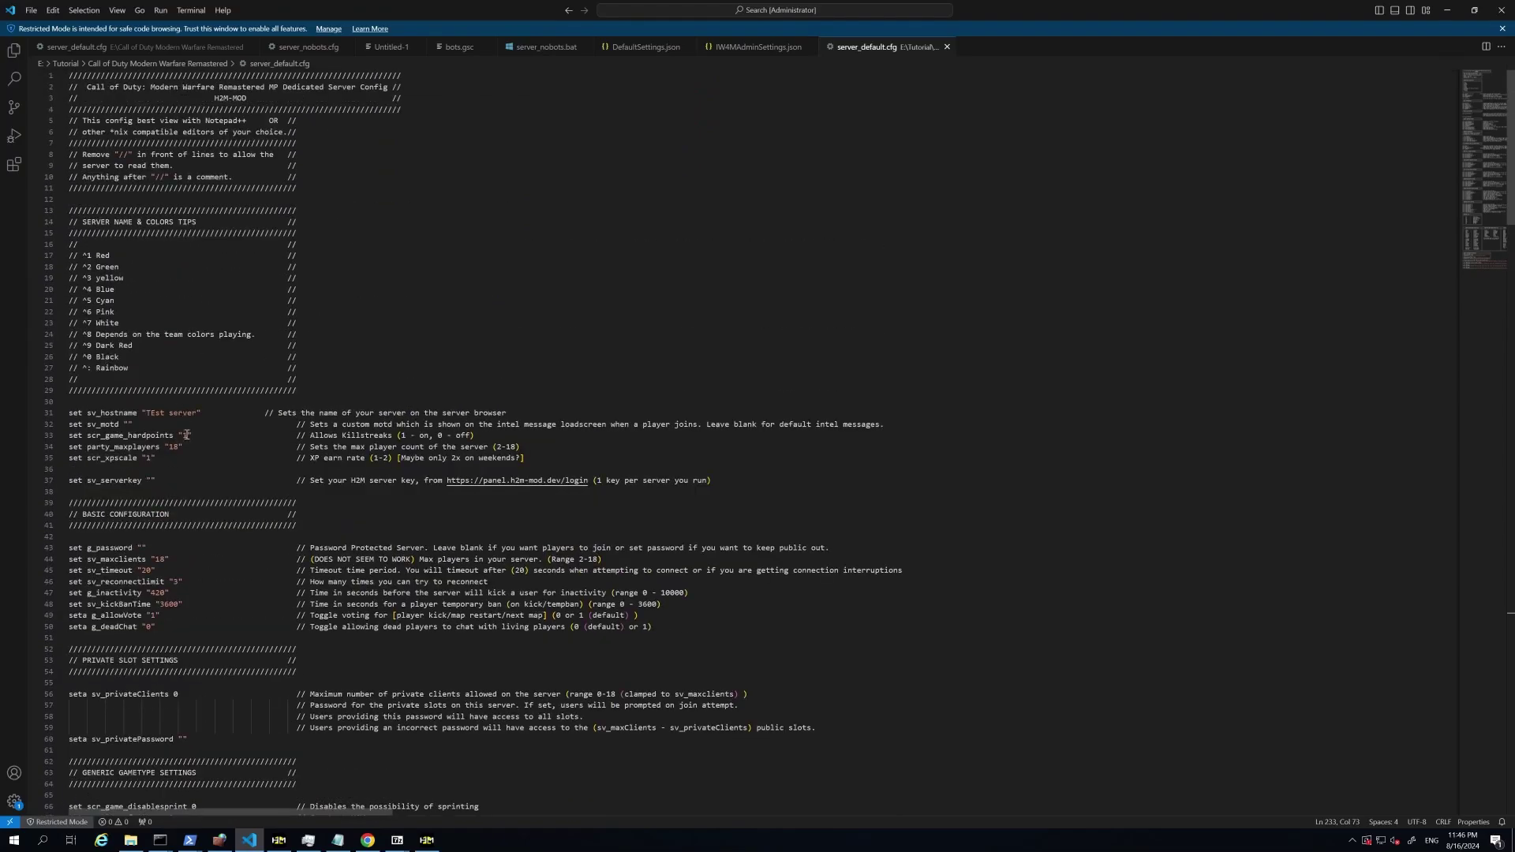
scroll(187, 435, down, 18)
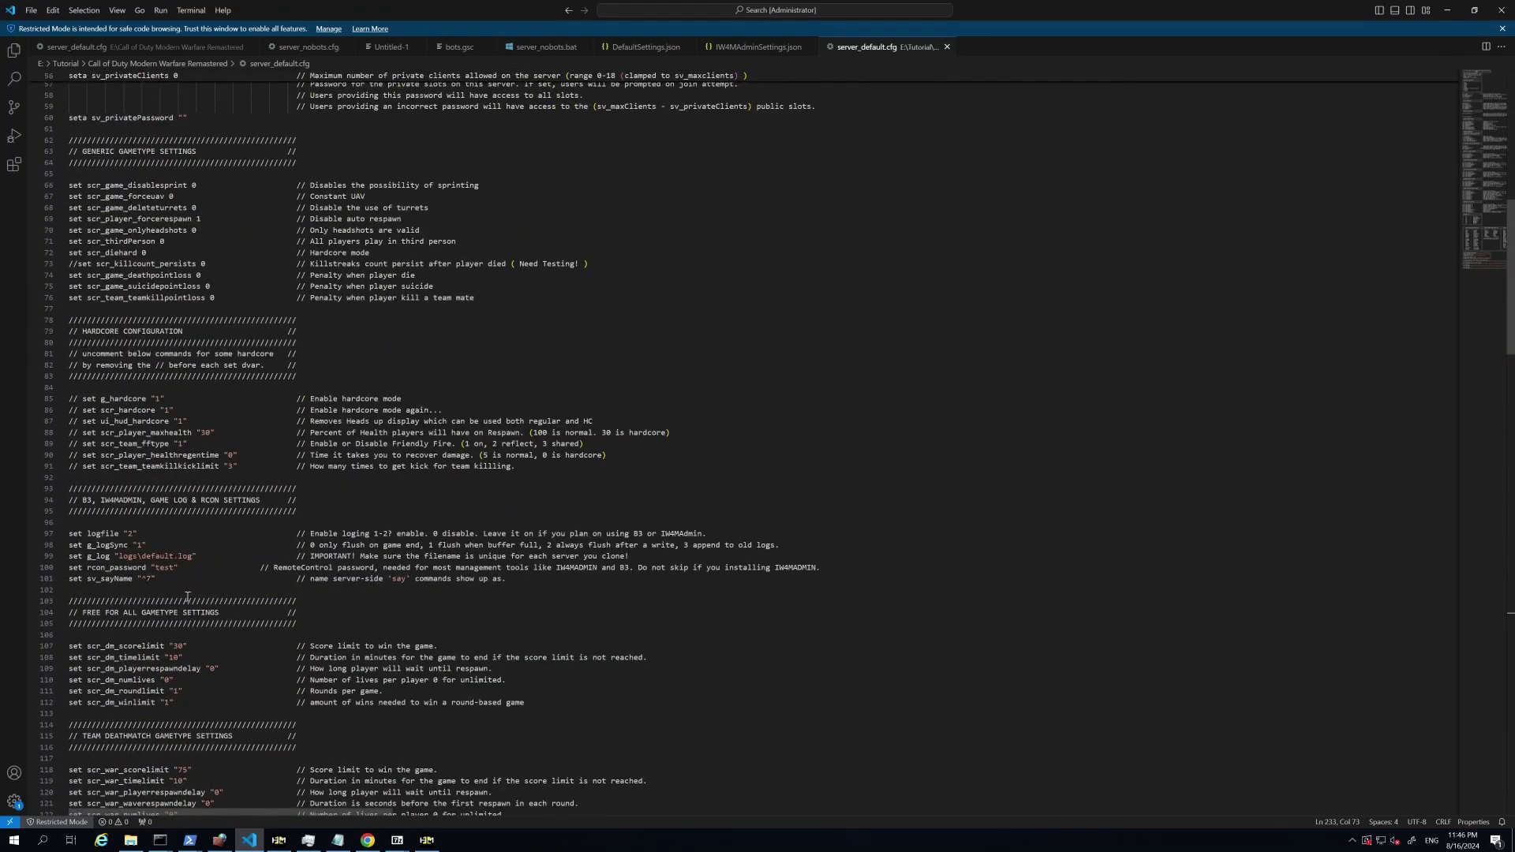
double_click(164, 568)
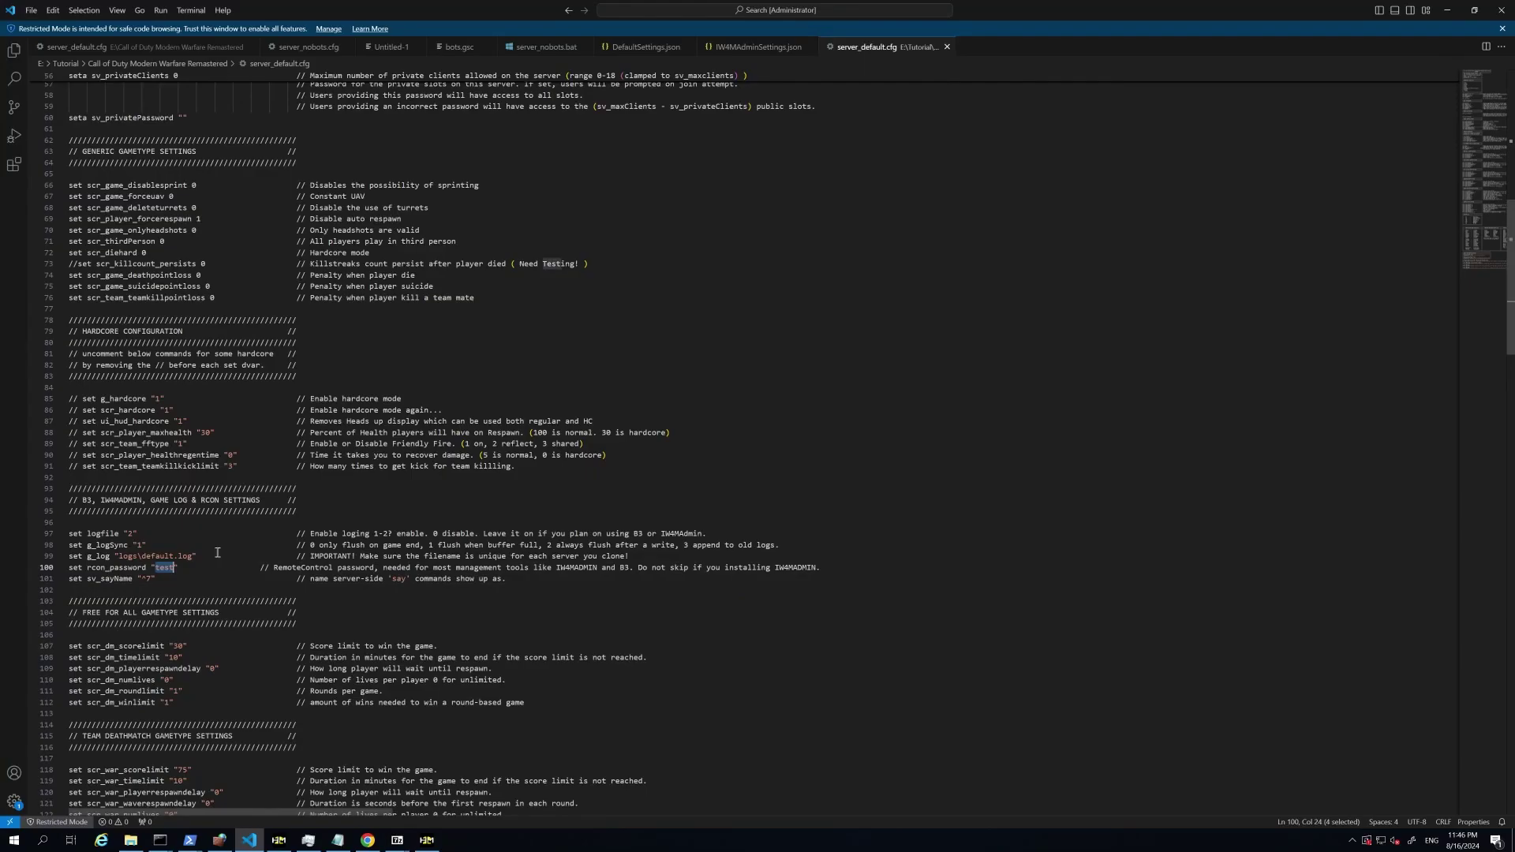
Step: Enter the RCon password in IW4MAdmin and decline adding another server so it connects
click(1447, 17)
click(670, 631)
text(t)
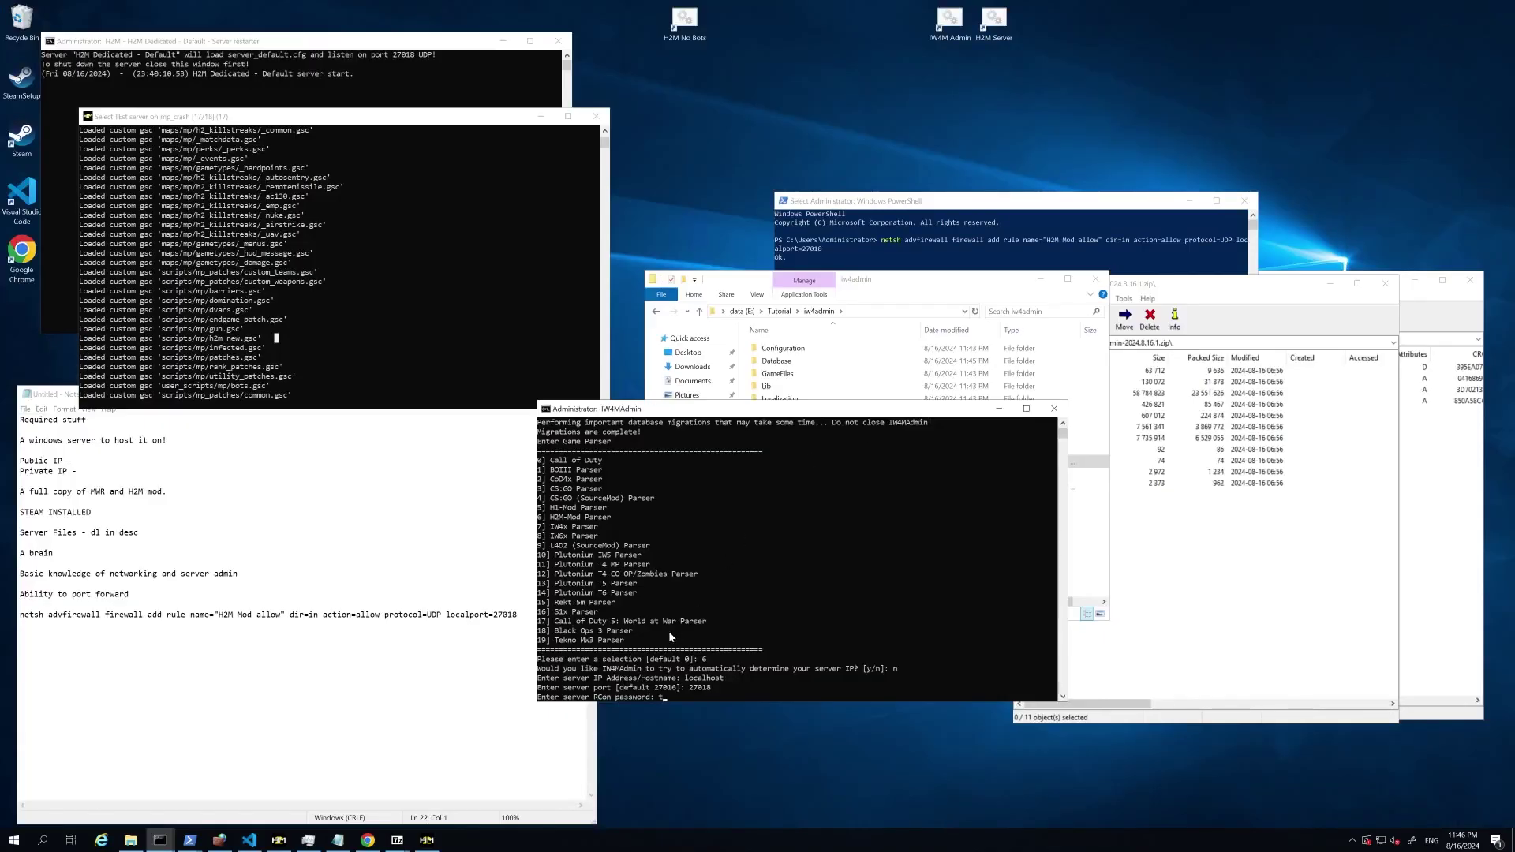
text(est)
key(Return)
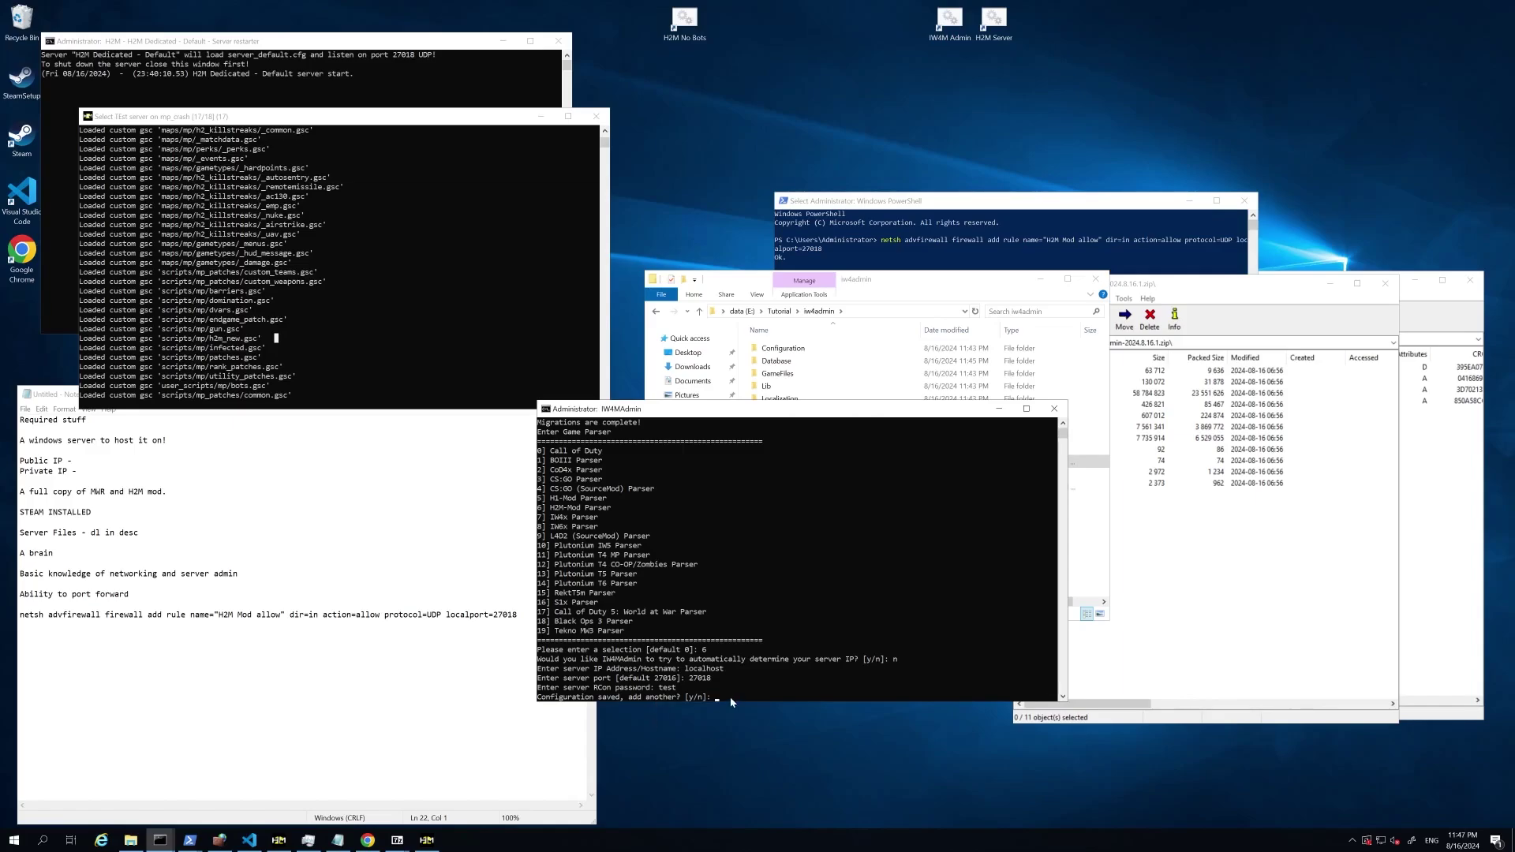
key(Return)
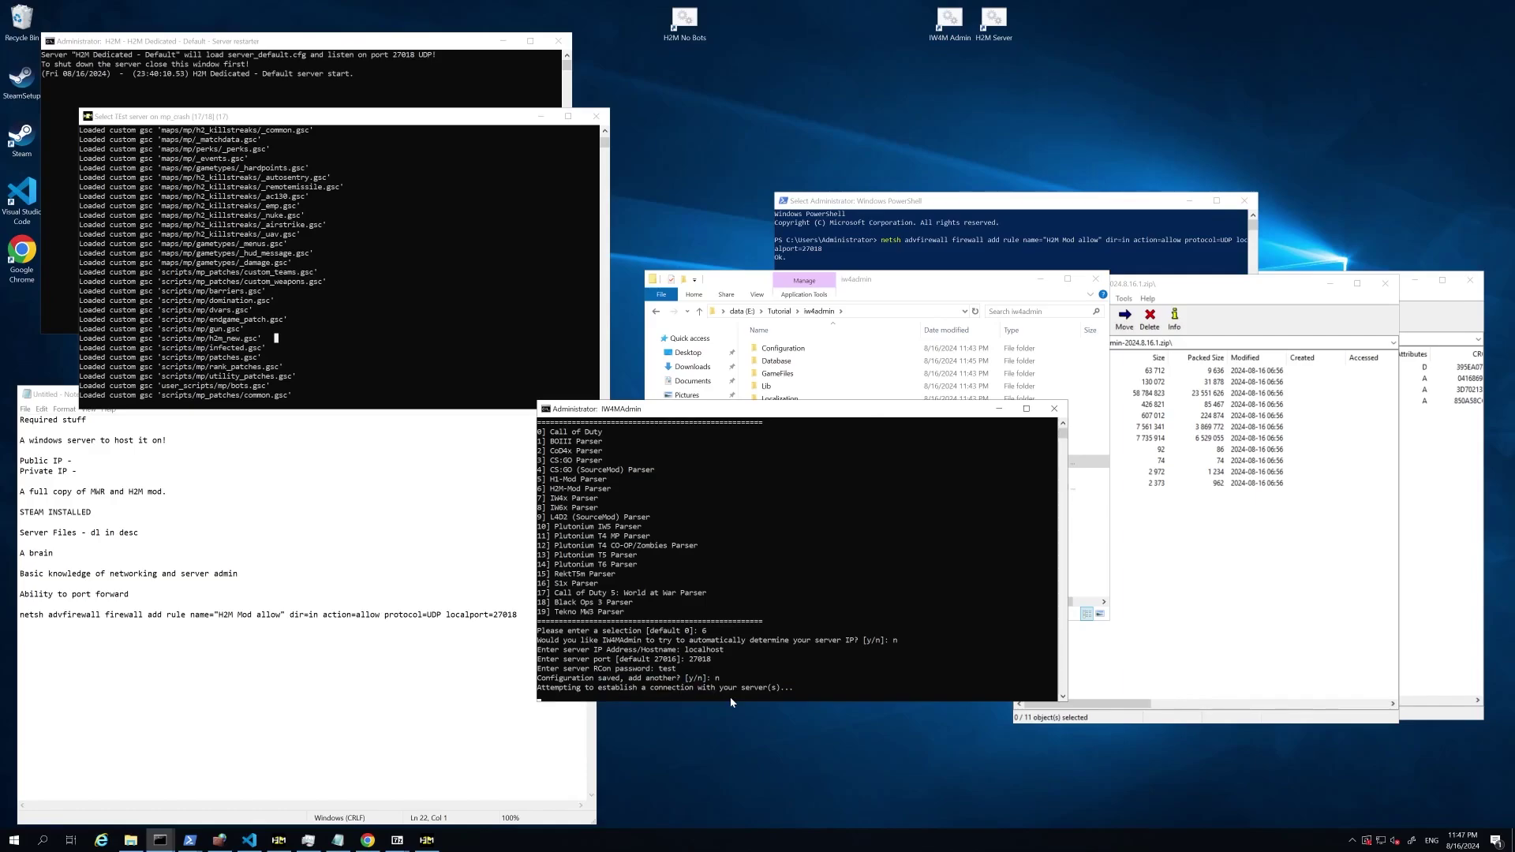
click(333, 352)
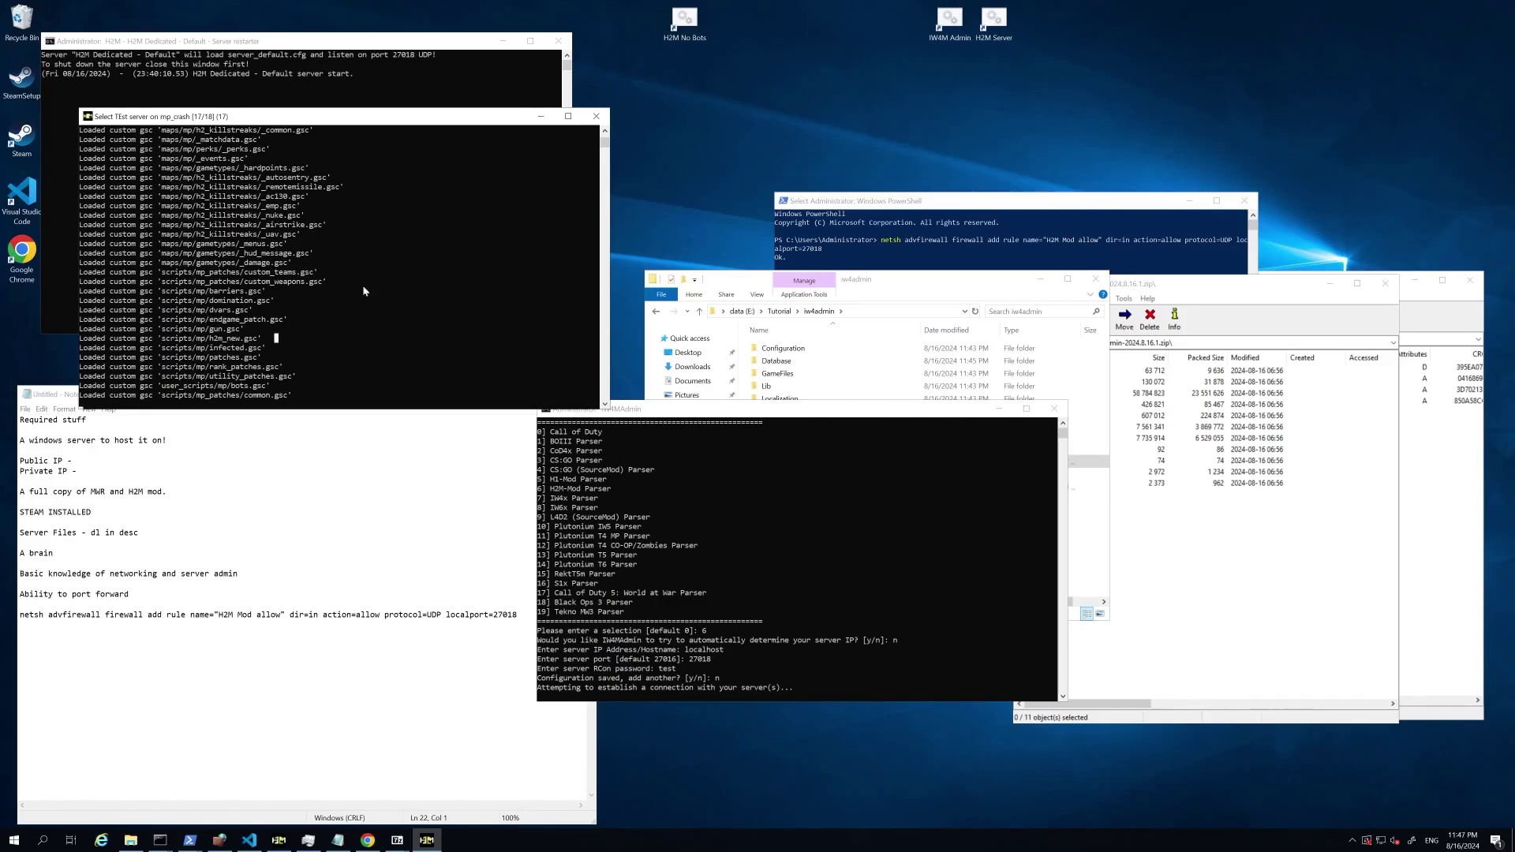
click(763, 640)
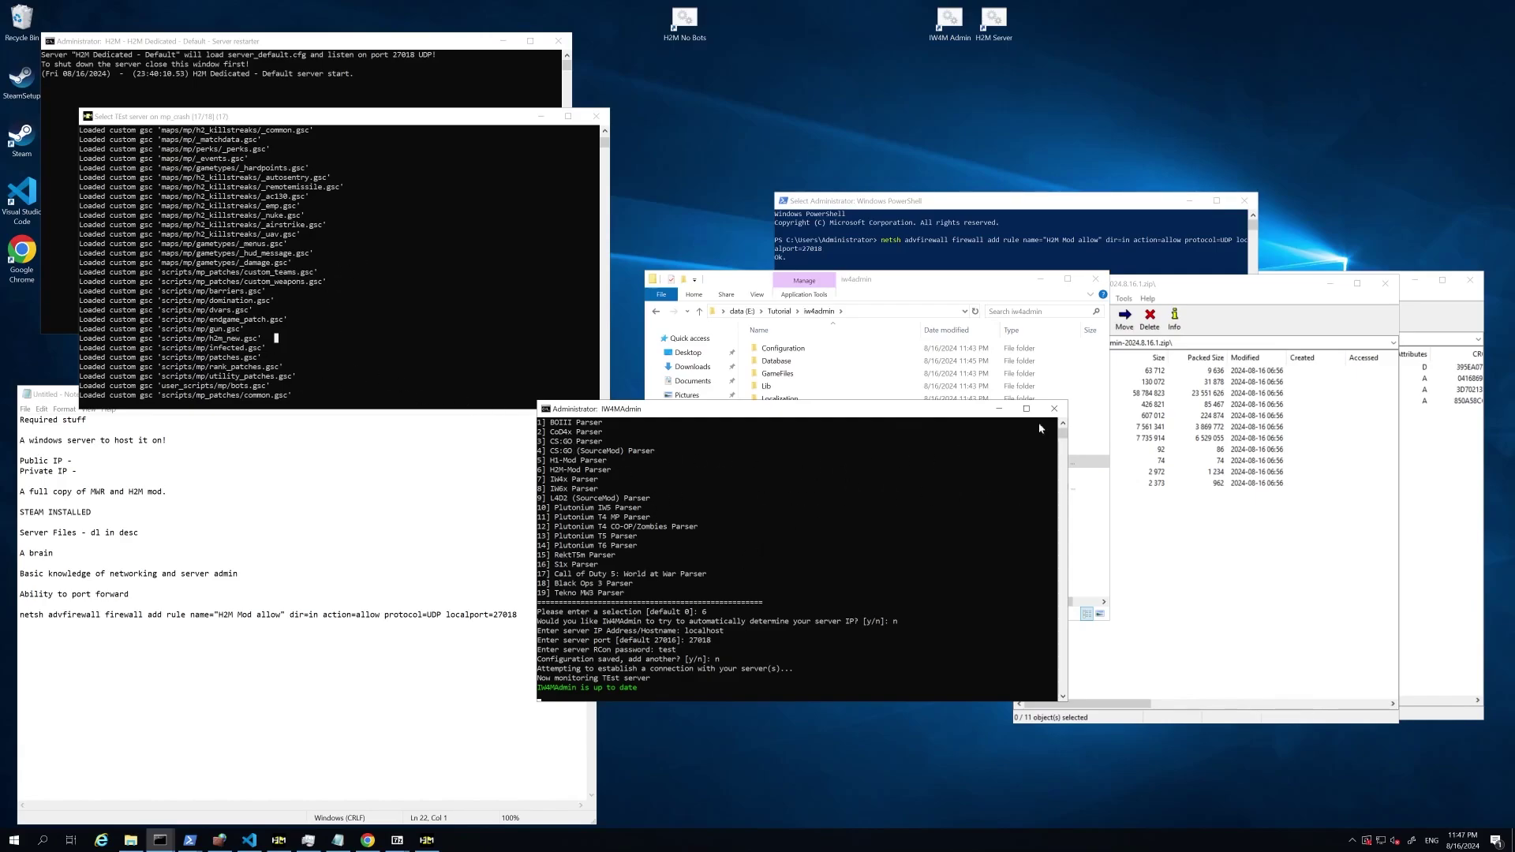
Step: Close the IW4MAdmin console and select the Redist-Installer file in the Tutorial folder
click(1055, 408)
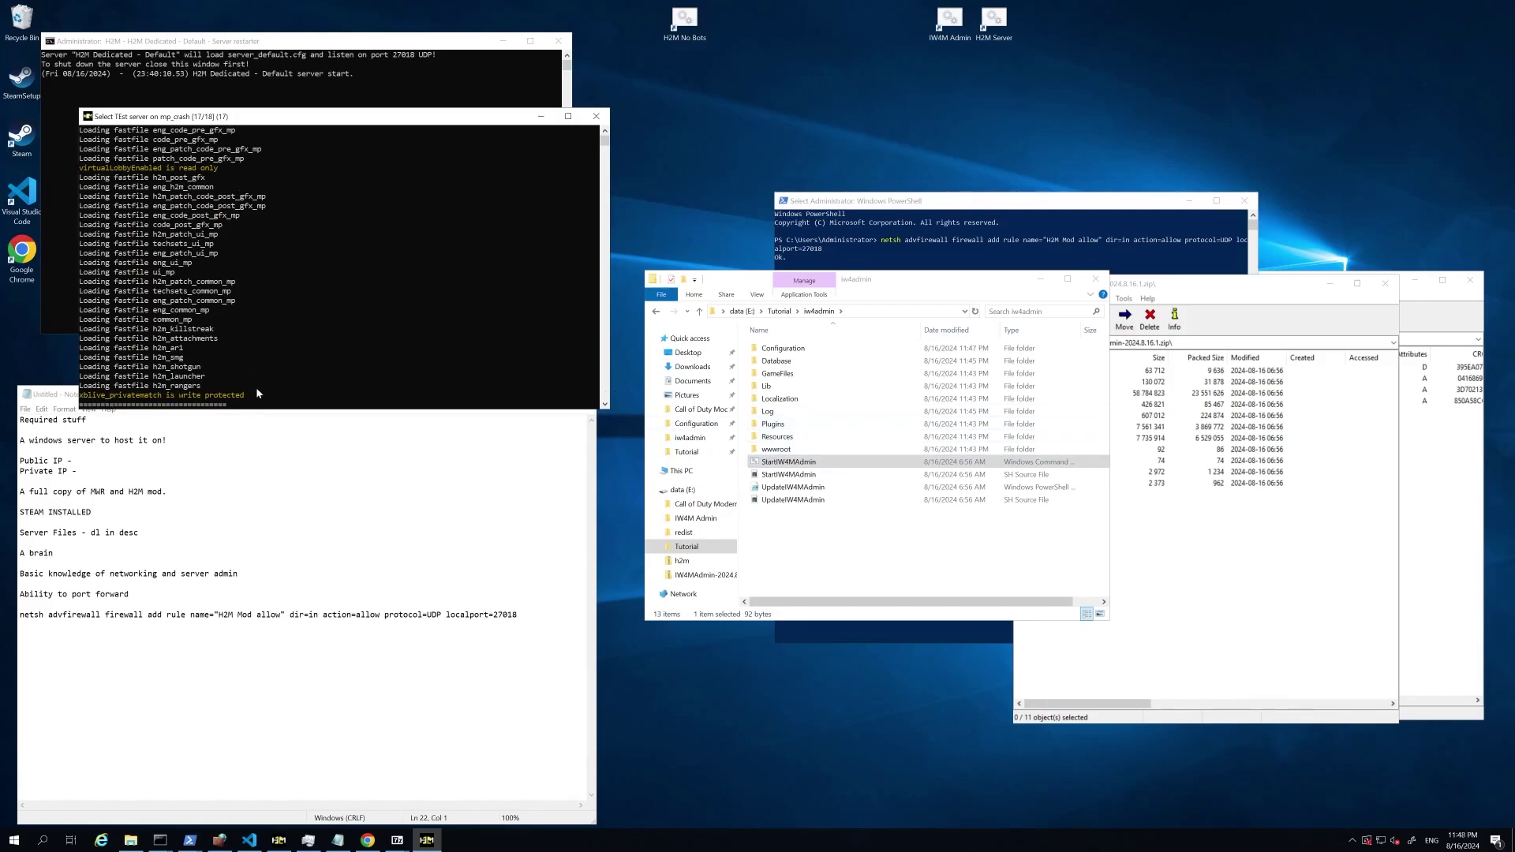
click(780, 311)
click(791, 401)
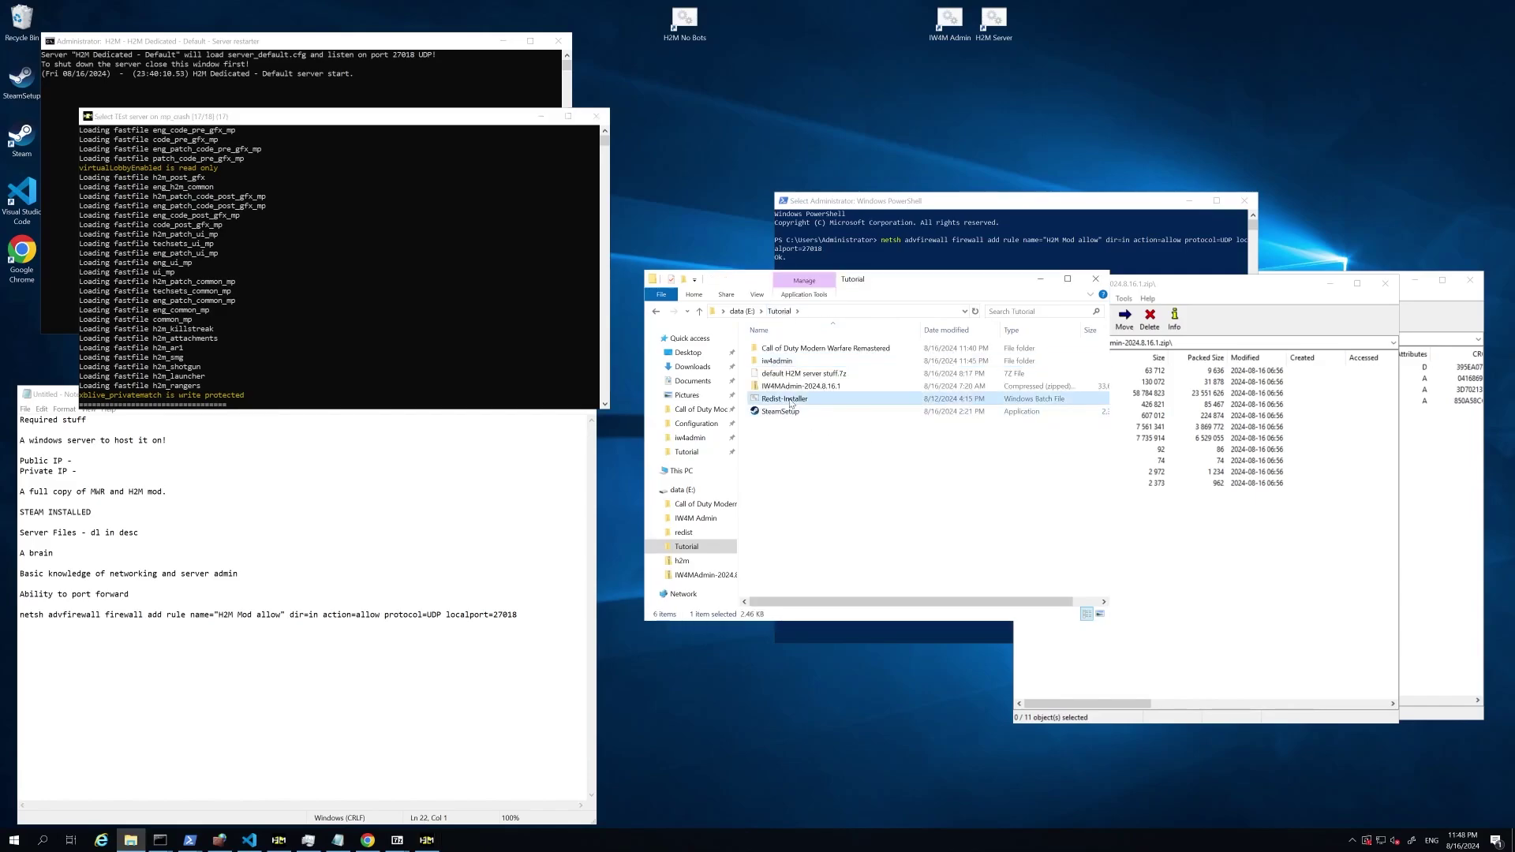
right_click(793, 407)
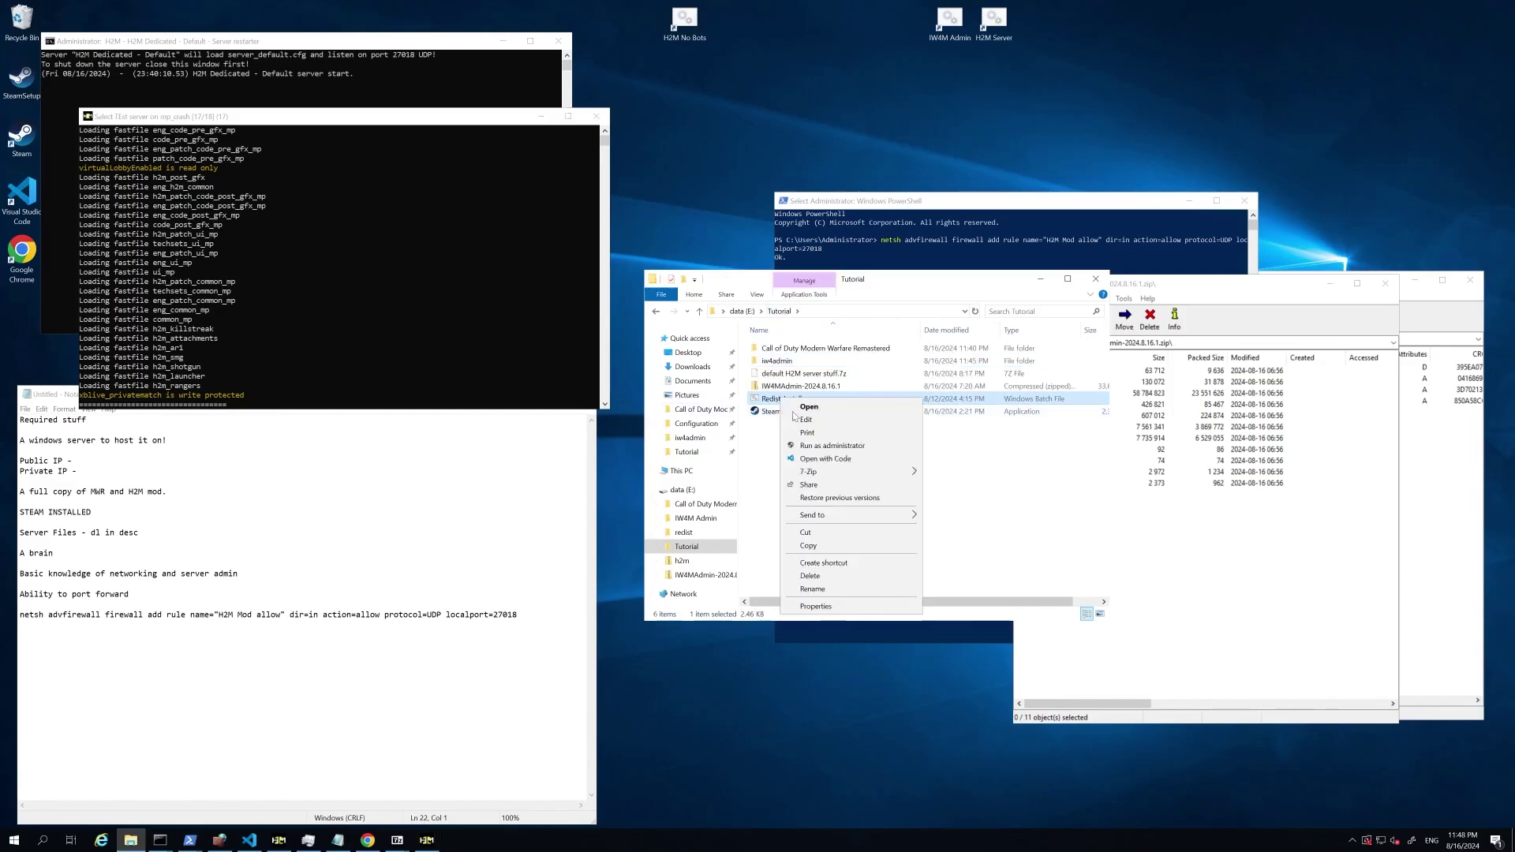
click(805, 419)
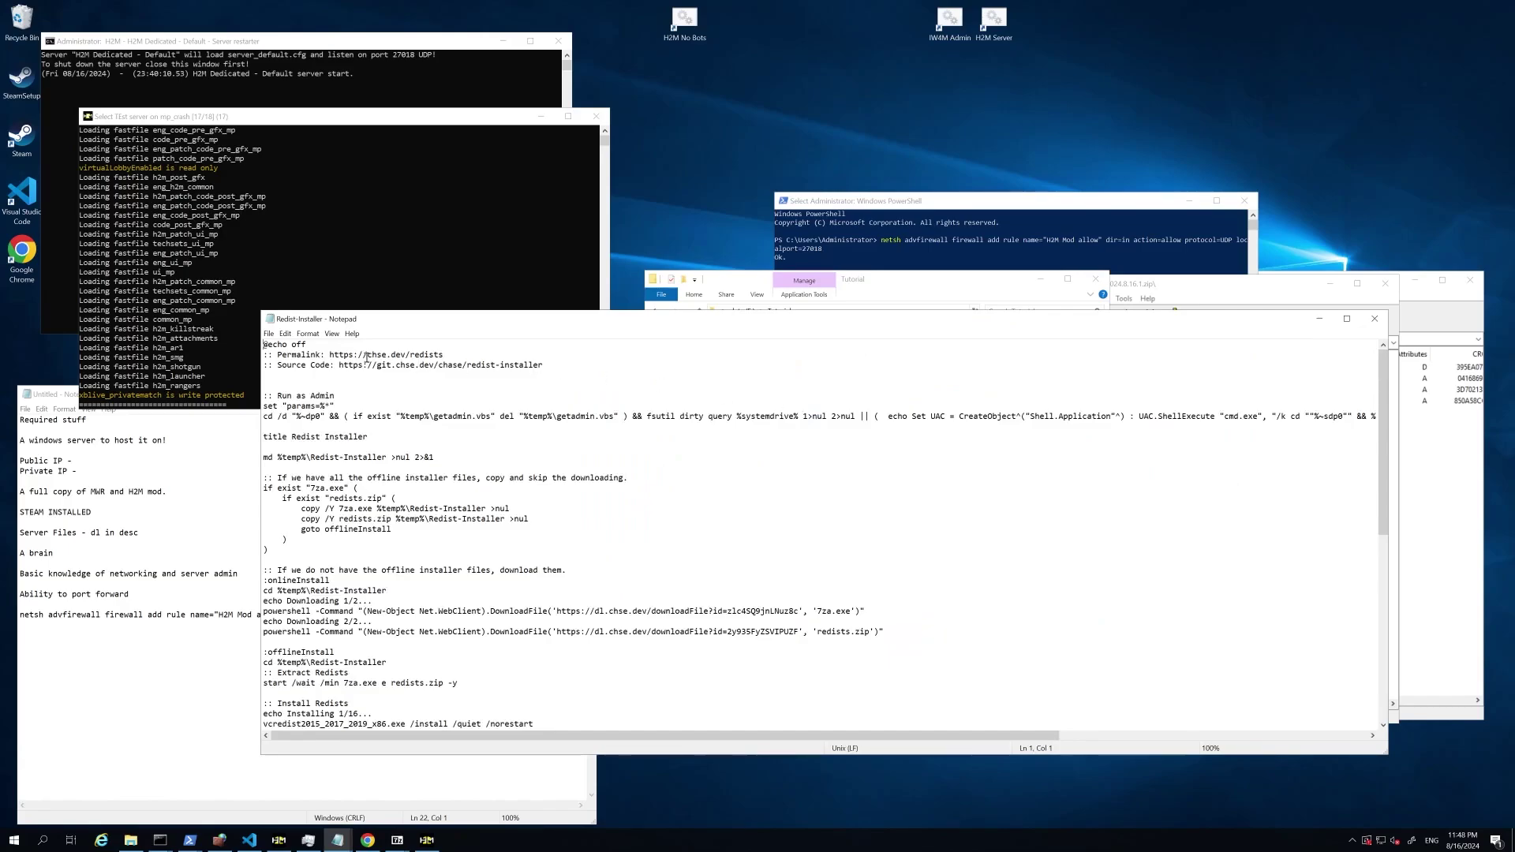
drag(366, 354, 443, 355)
click(435, 417)
click(1374, 319)
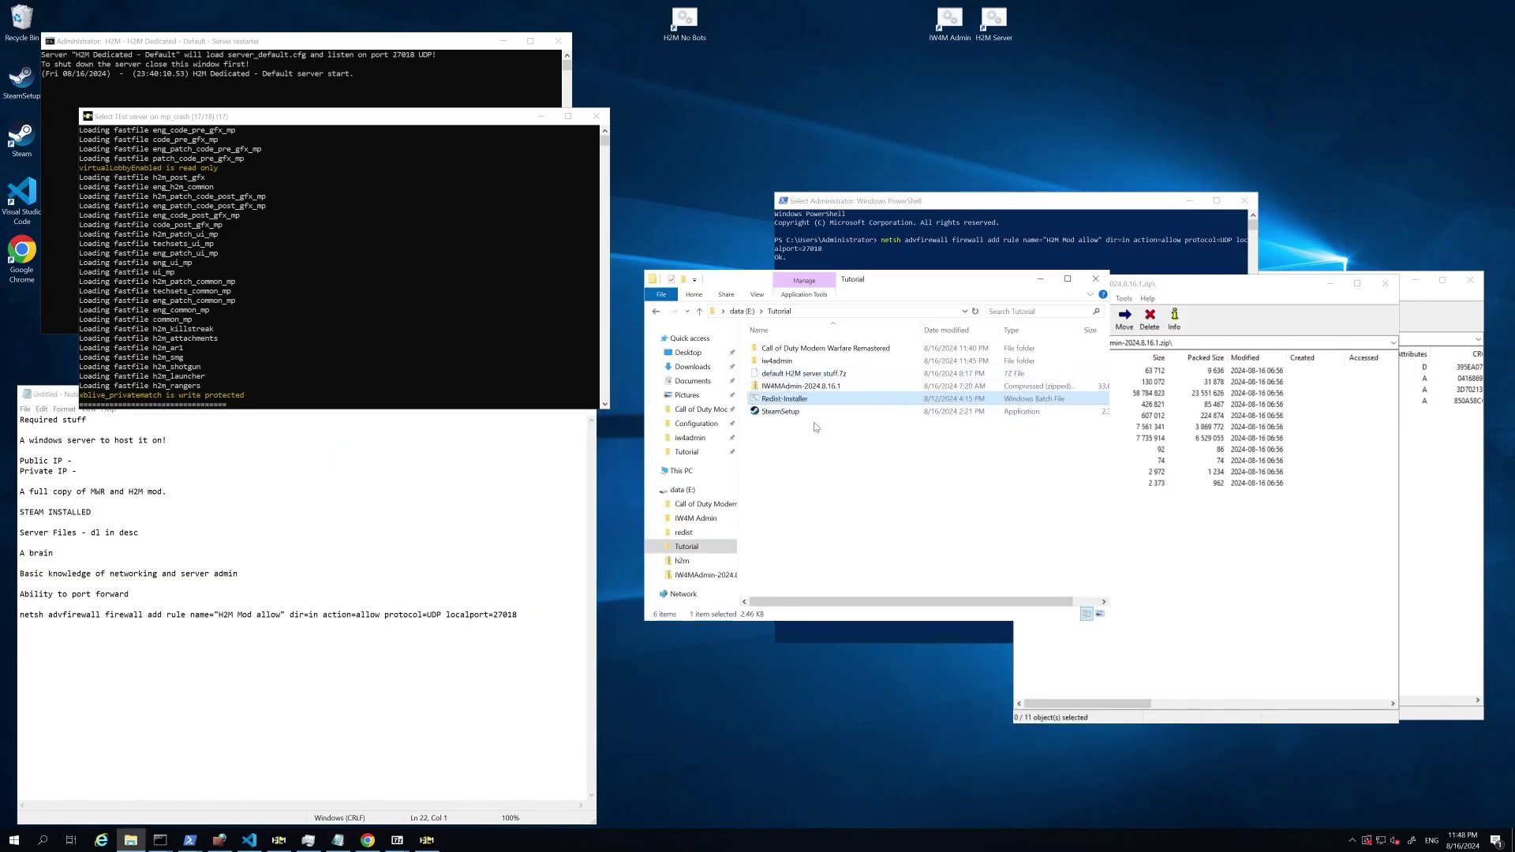